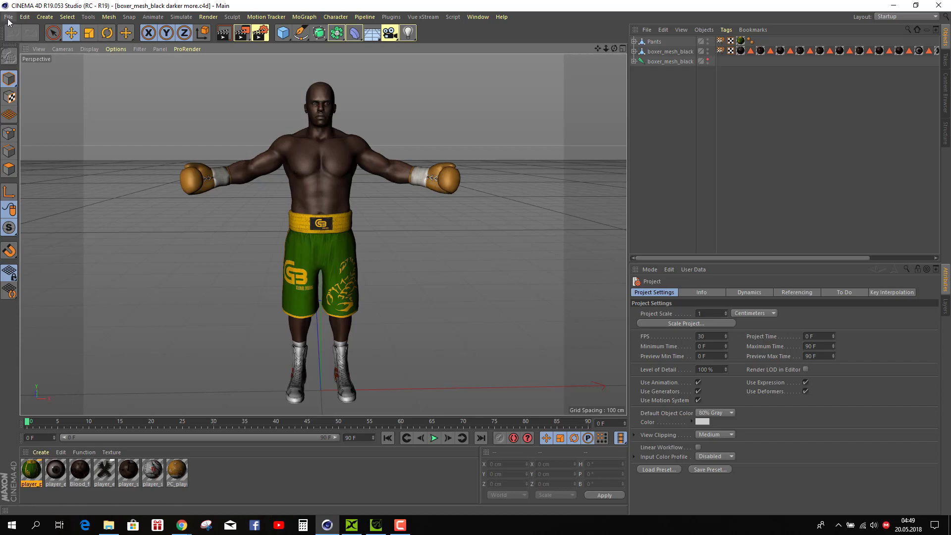
# Export the boxer scene as an FBX file named "boxer_mesh_black darker more" using FBX version 6.1 (2010)
pyautogui.click(9, 18)
pyautogui.moveTo(51, 196)
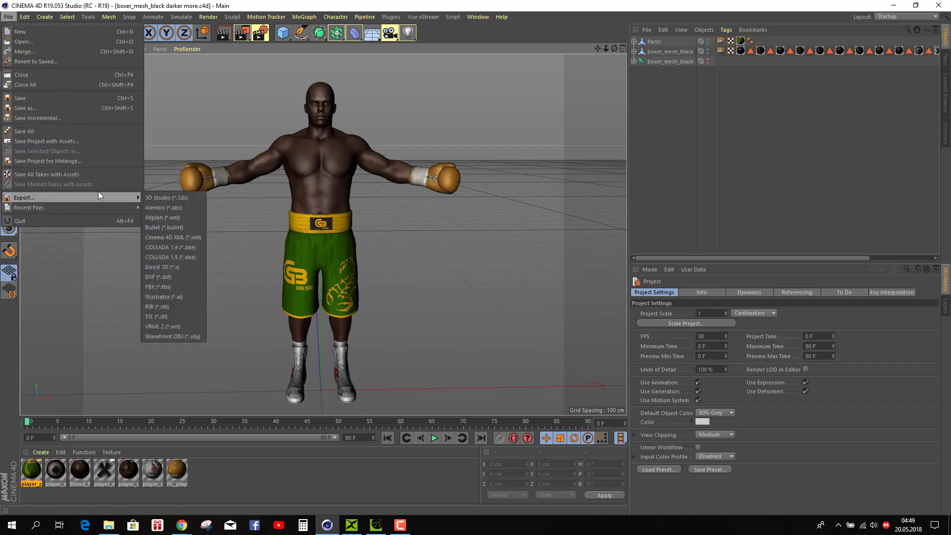
pyautogui.click(166, 289)
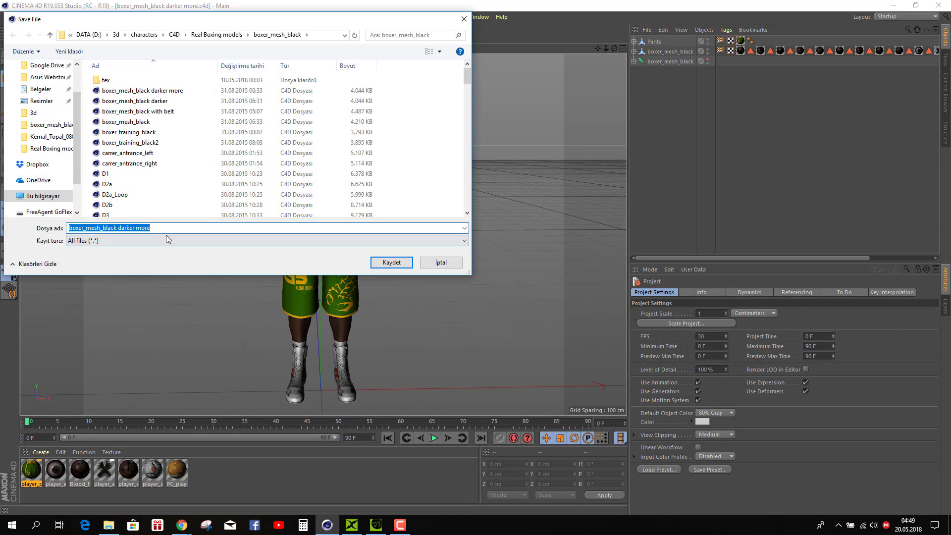
pyautogui.click(376, 263)
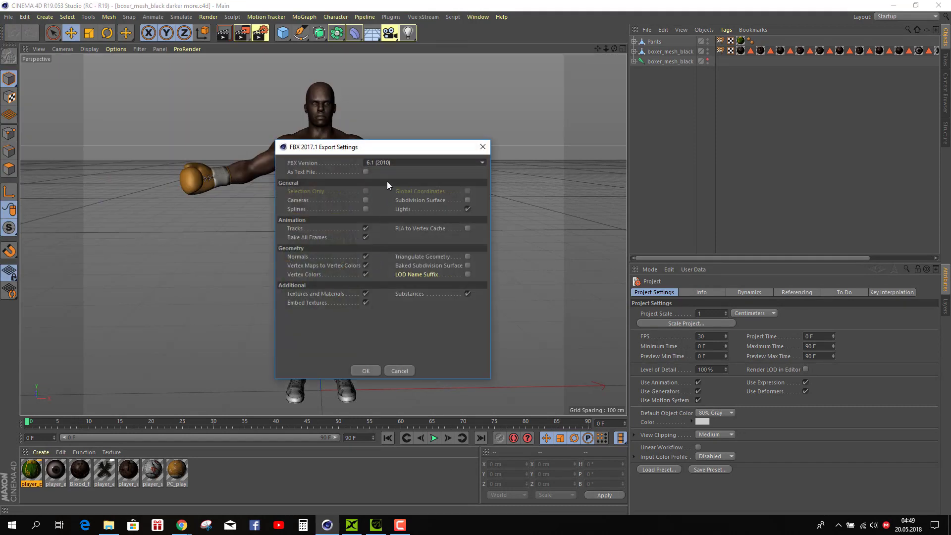
pyautogui.click(366, 371)
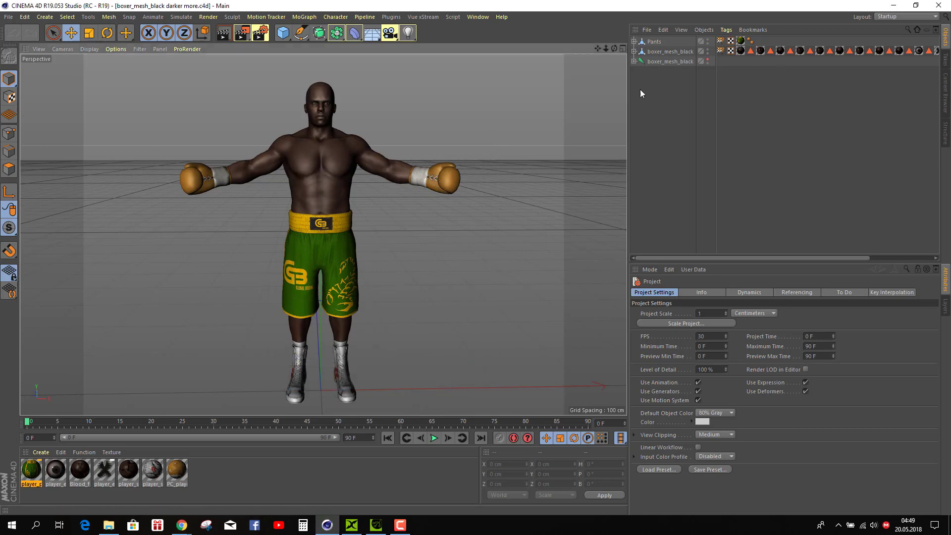
# Open the exported "boxer_mesh_black darker more" FBX in iClone 3DXchange 6, importing it without animation
pyautogui.click(108, 525)
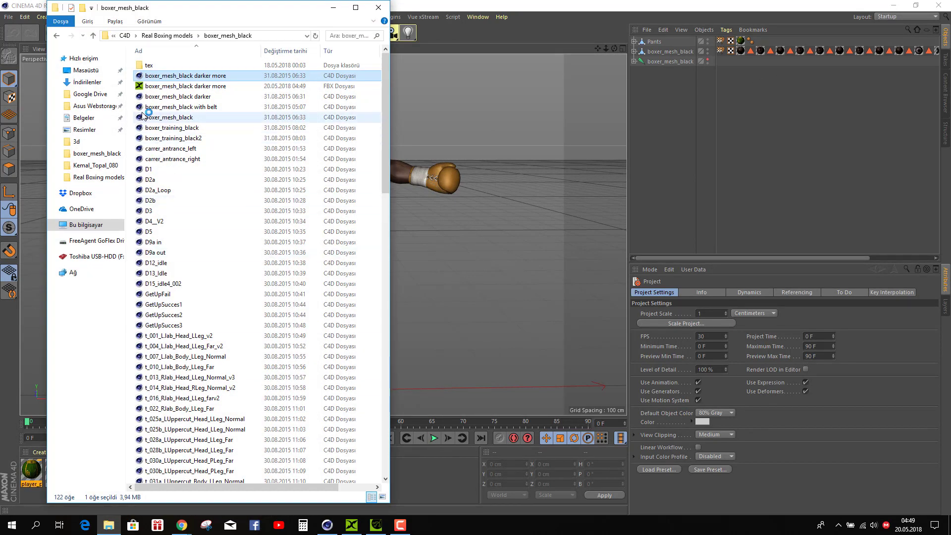
pyautogui.doubleClick(186, 86)
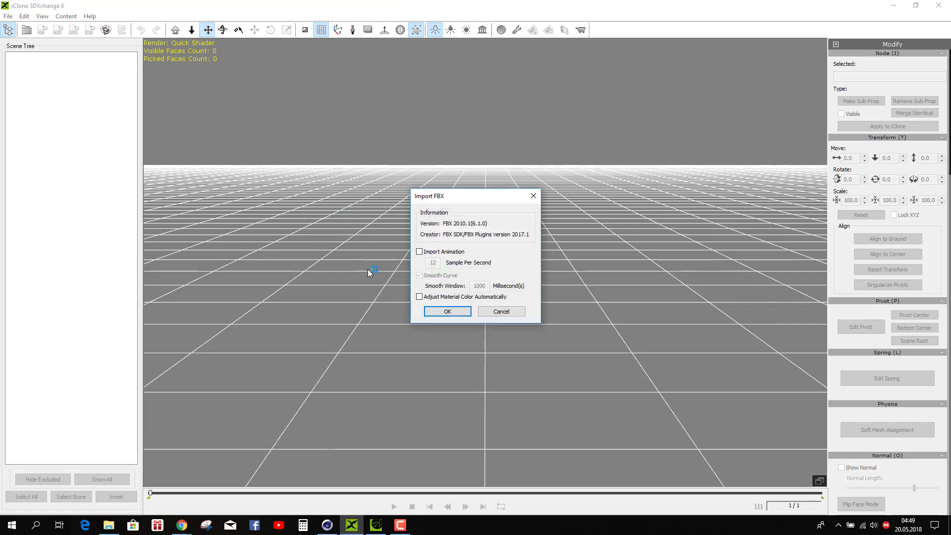
pyautogui.click(448, 311)
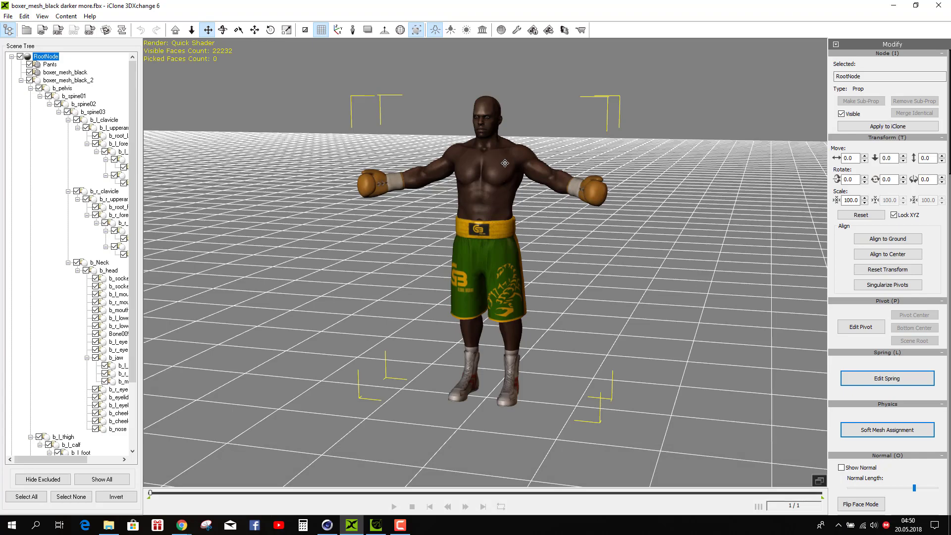
# Convert the imported boxer to a Non-Standard character
pyautogui.click(224, 31)
pyautogui.moveTo(376, 258); pyautogui.dragTo(315, 262)
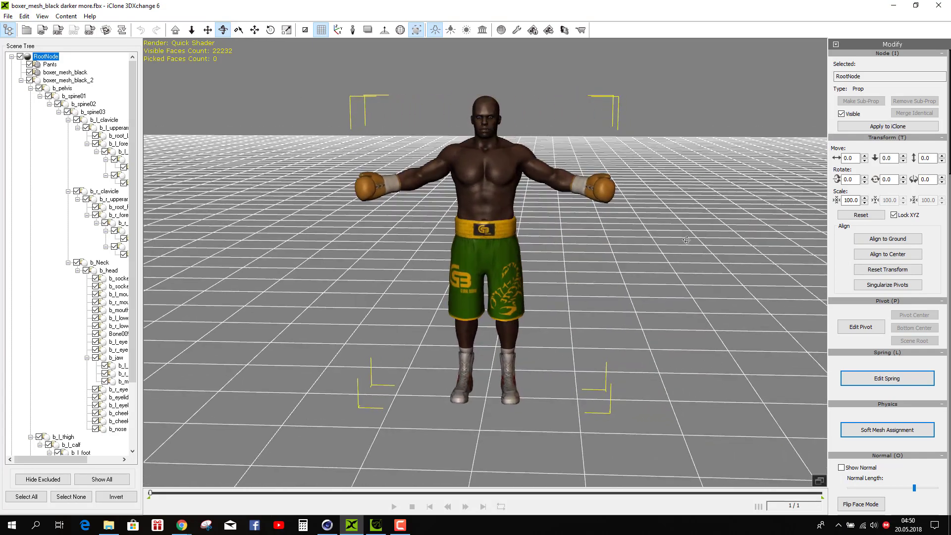
pyautogui.moveTo(948, 151); pyautogui.dragTo(948, 346)
pyautogui.scroll(5, 920, 331)
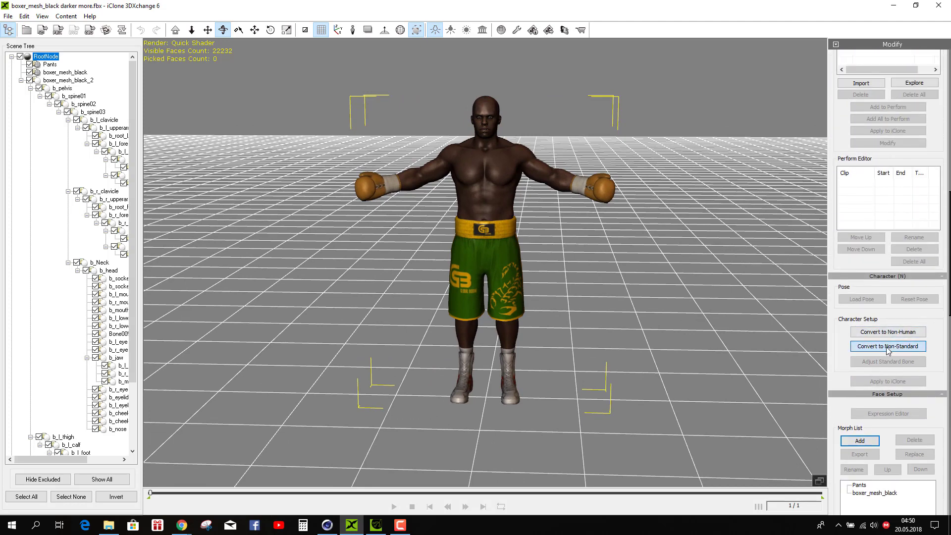
pyautogui.click(888, 346)
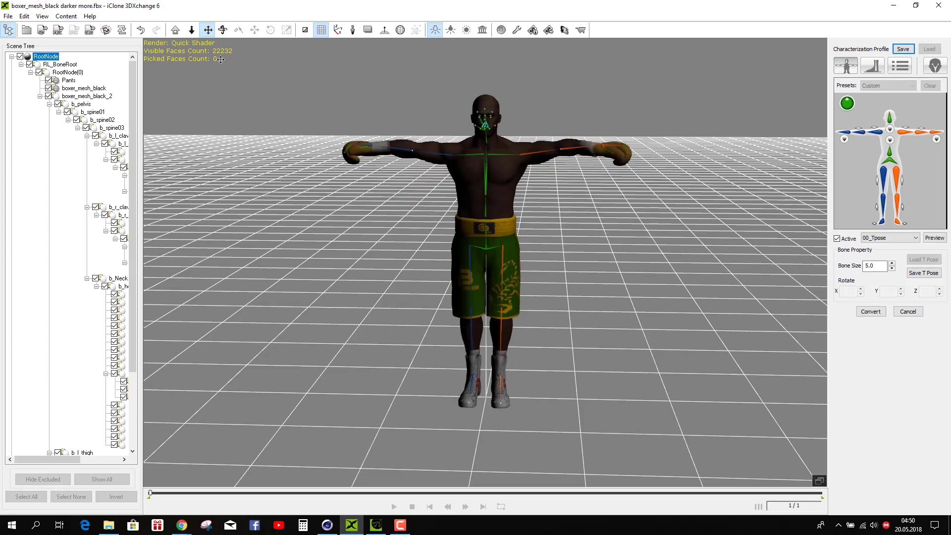
# Try to rotate the b_l_forearm bone while the 00_Tpose preview is active
pyautogui.moveTo(362, 104); pyautogui.dragTo(665, 248)
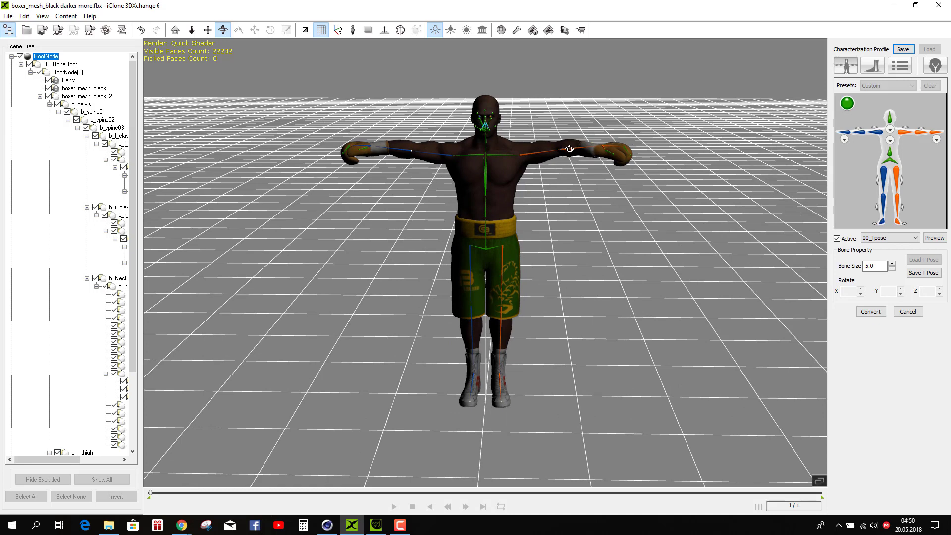
pyautogui.scroll(3, 579, 150)
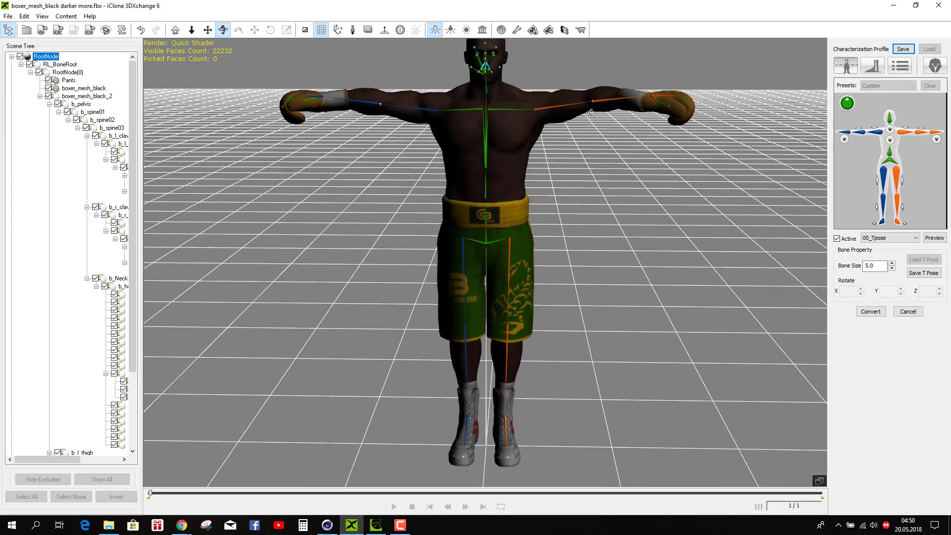
pyautogui.click(600, 100)
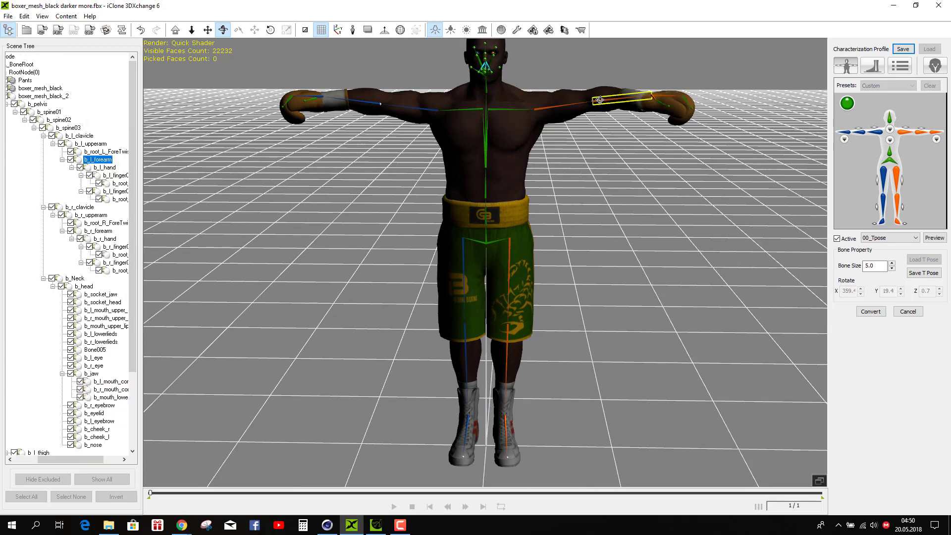
pyautogui.click(271, 28)
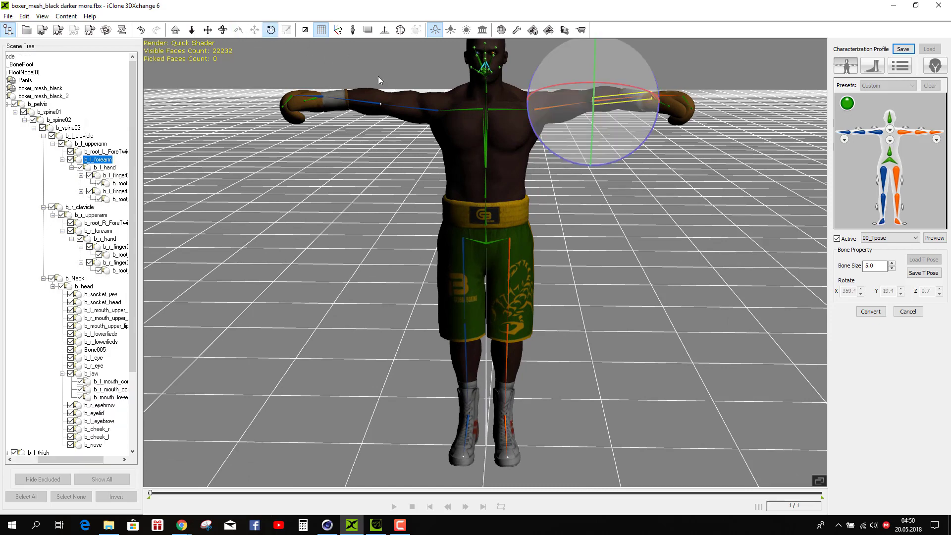
pyautogui.moveTo(651, 144); pyautogui.dragTo(599, 169)
pyautogui.hotkey('ctrl', 'z')
pyautogui.click(223, 30)
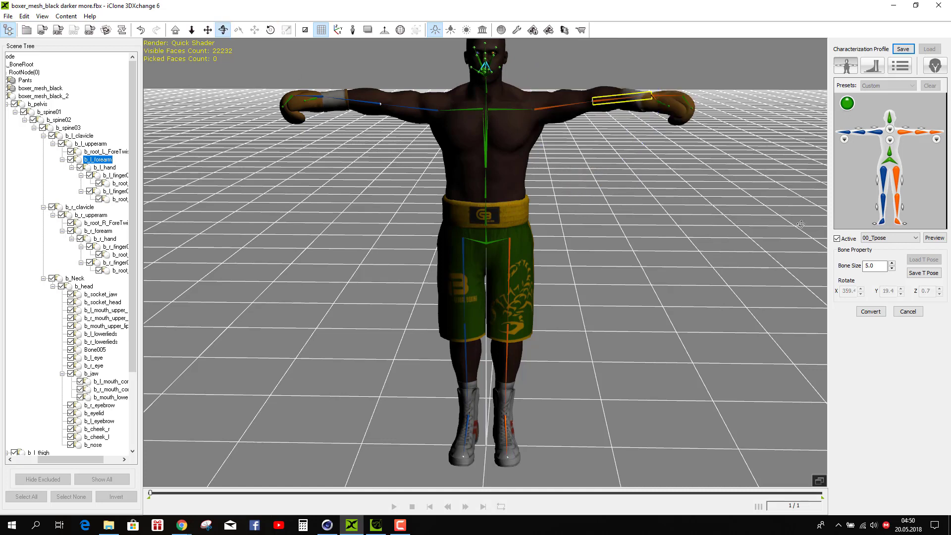
# Deactivate the 00_Tpose preview, bend the b_l_forearm bone downward to inspect the elbow deformation, and undo the rotation
pyautogui.click(837, 240)
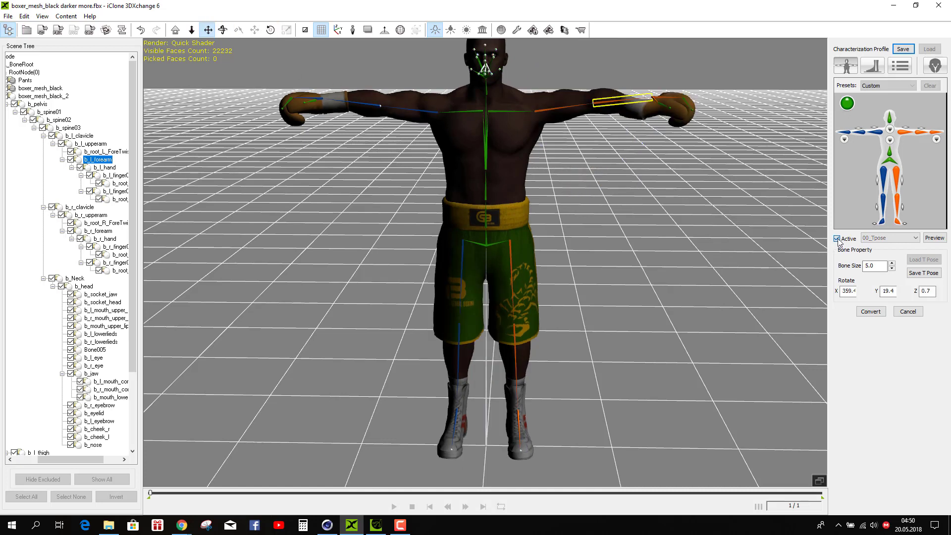
pyautogui.click(271, 30)
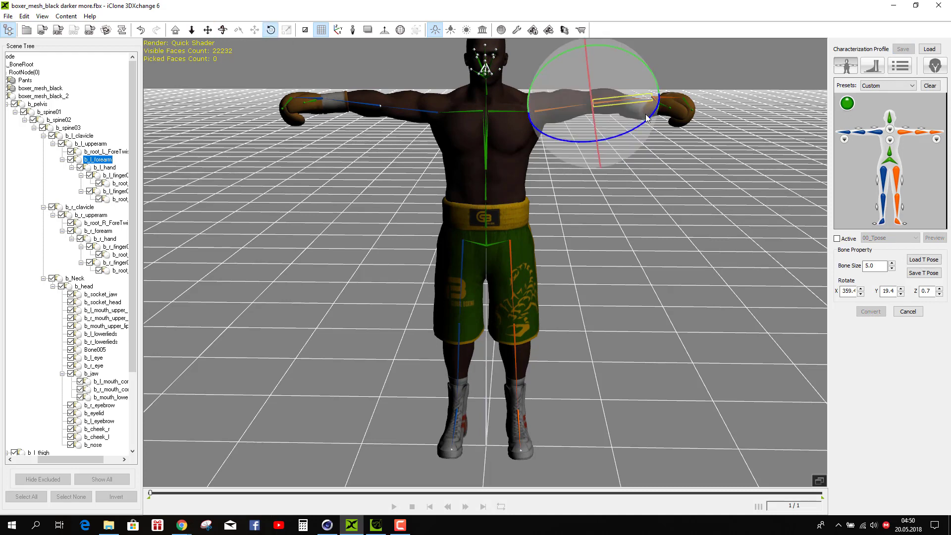
pyautogui.moveTo(646, 117); pyautogui.dragTo(553, 143)
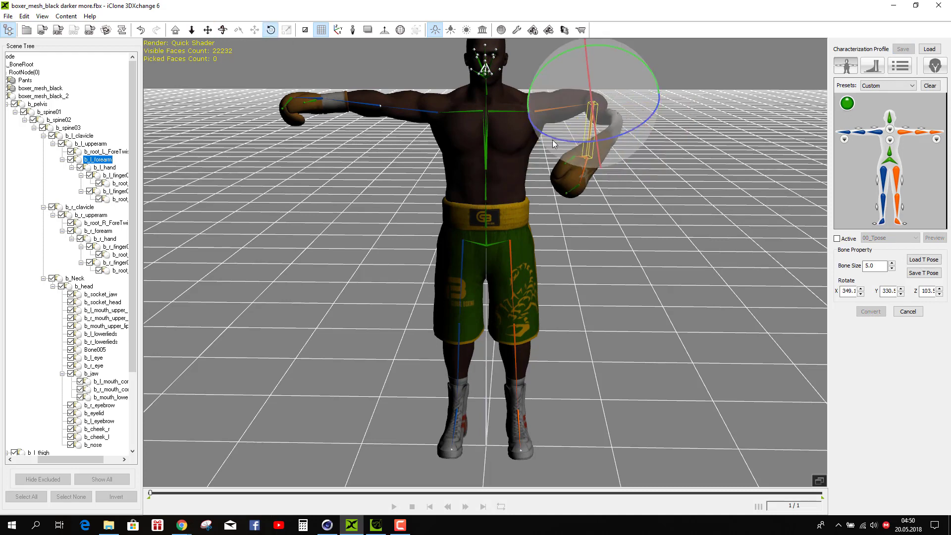
pyautogui.click(223, 30)
pyautogui.moveTo(322, 224); pyautogui.dragTo(744, 175)
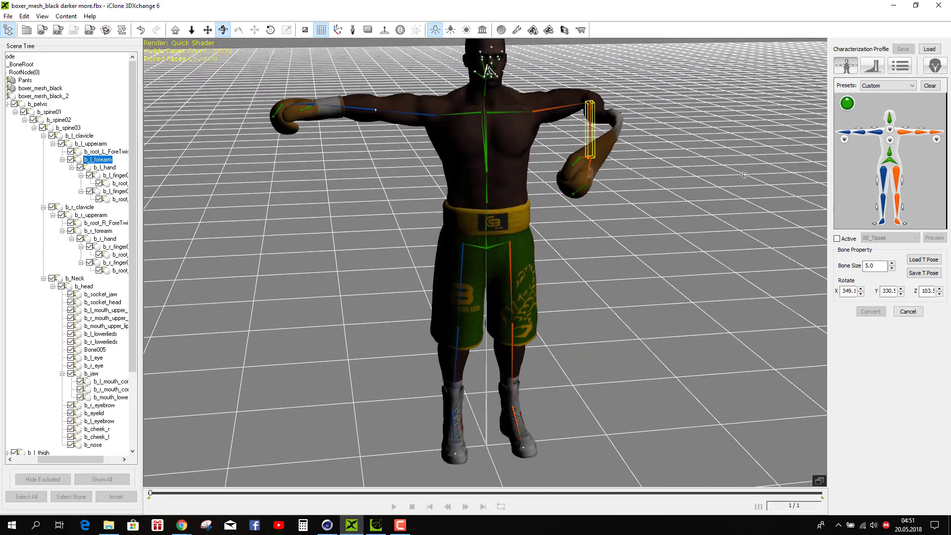
pyautogui.click(142, 30)
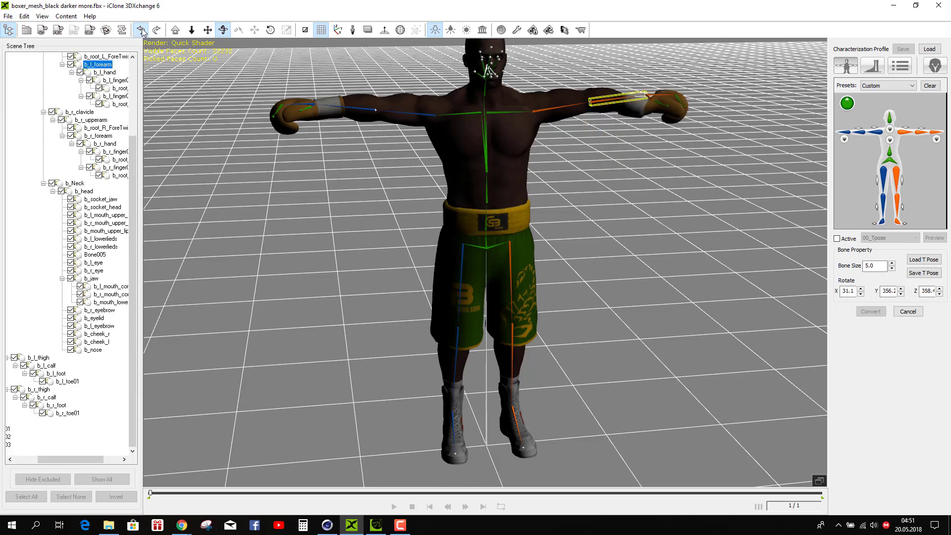
# Switch back to Cinema 4D and expand the boxer_mesh_black joint hierarchy down to the children of b_l_upperarm
pyautogui.click(894, 6)
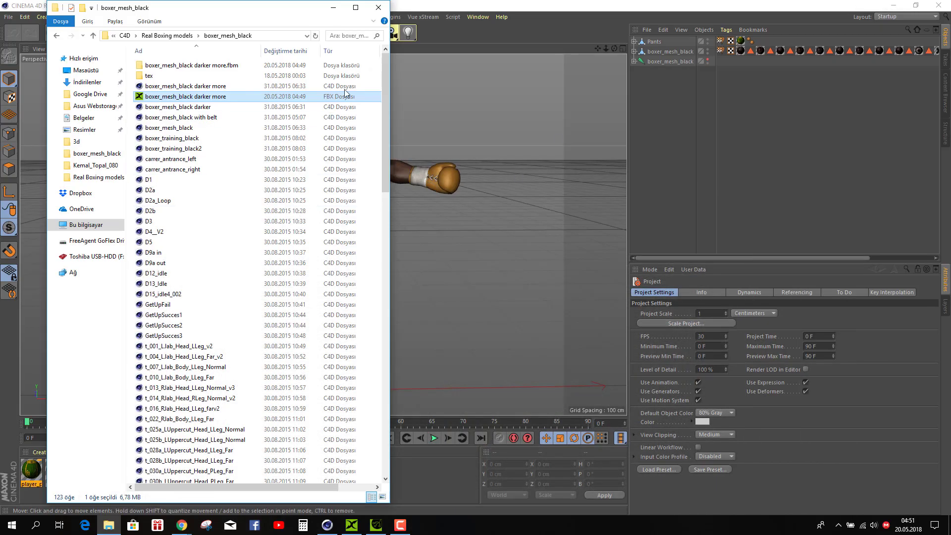
pyautogui.click(334, 7)
pyautogui.click(635, 52)
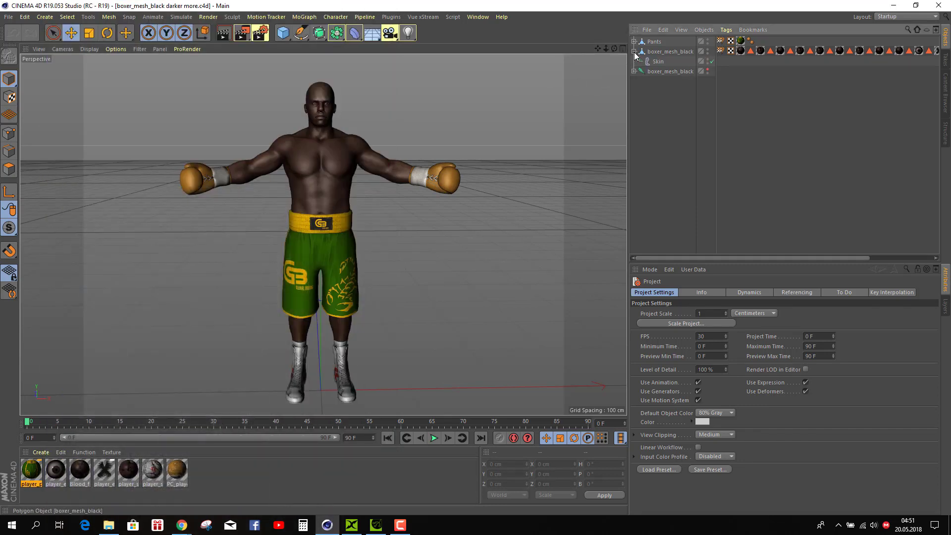
pyautogui.click(634, 61)
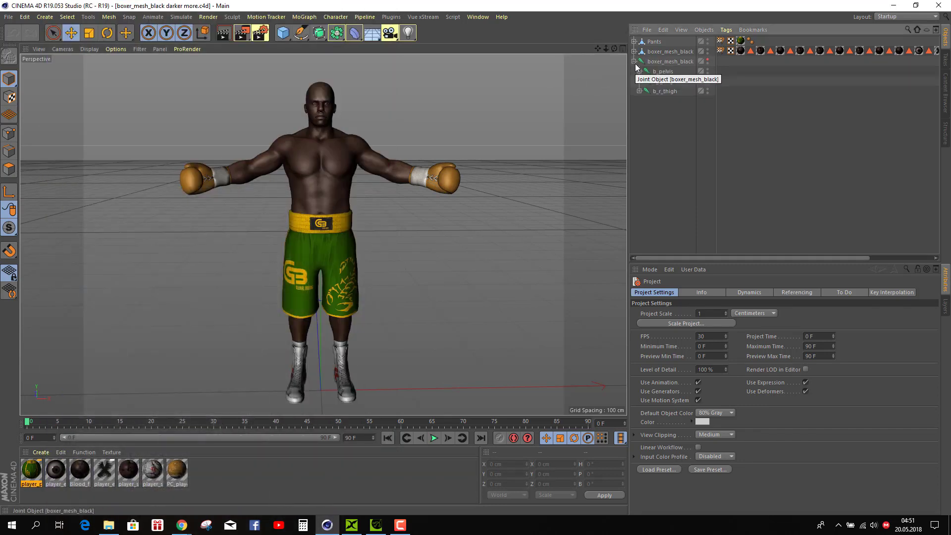
pyautogui.click(639, 71)
pyautogui.click(645, 81)
pyautogui.click(650, 91)
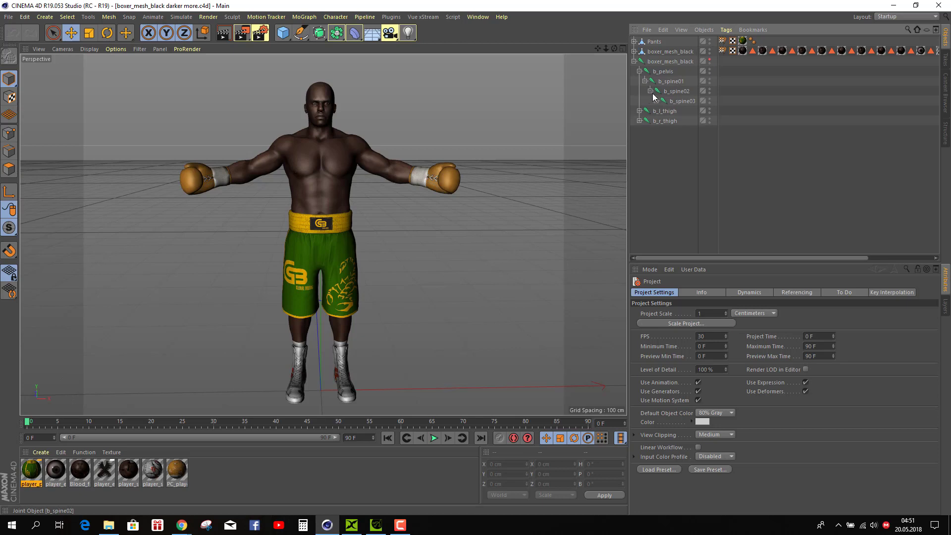
pyautogui.click(657, 101)
pyautogui.click(667, 115)
pyautogui.click(662, 111)
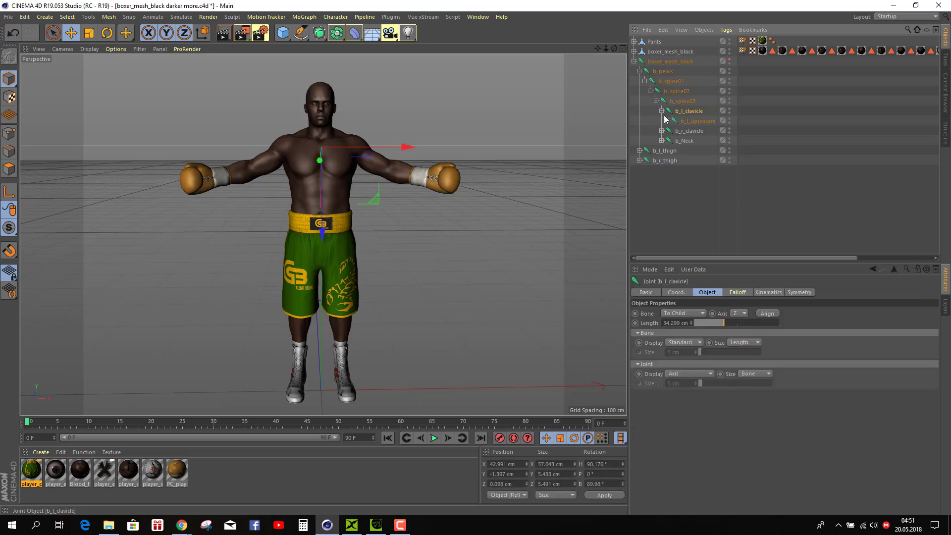
pyautogui.click(667, 121)
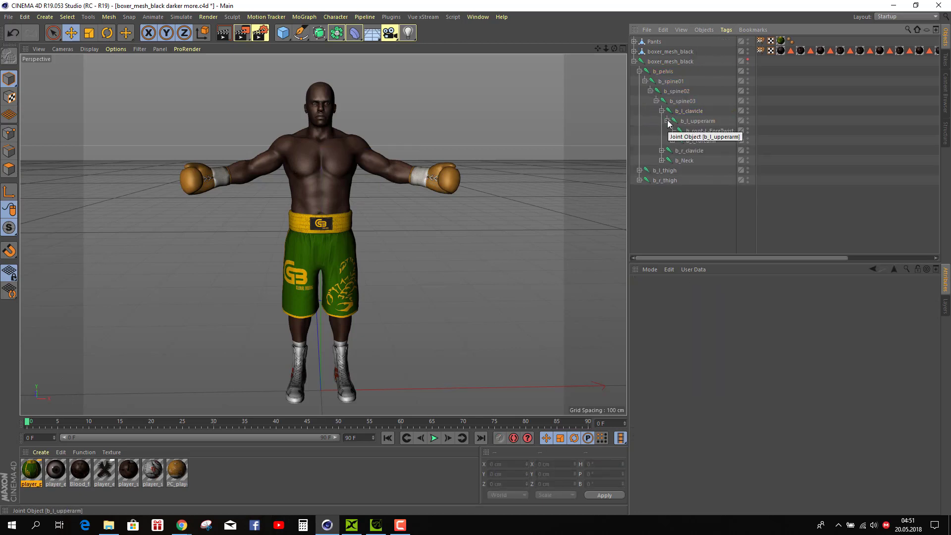
# Rotate the b_l_forearm joint to a bank of about -140°, inspect the bent elbow from behind, and undo the rotation
pyautogui.click(689, 131)
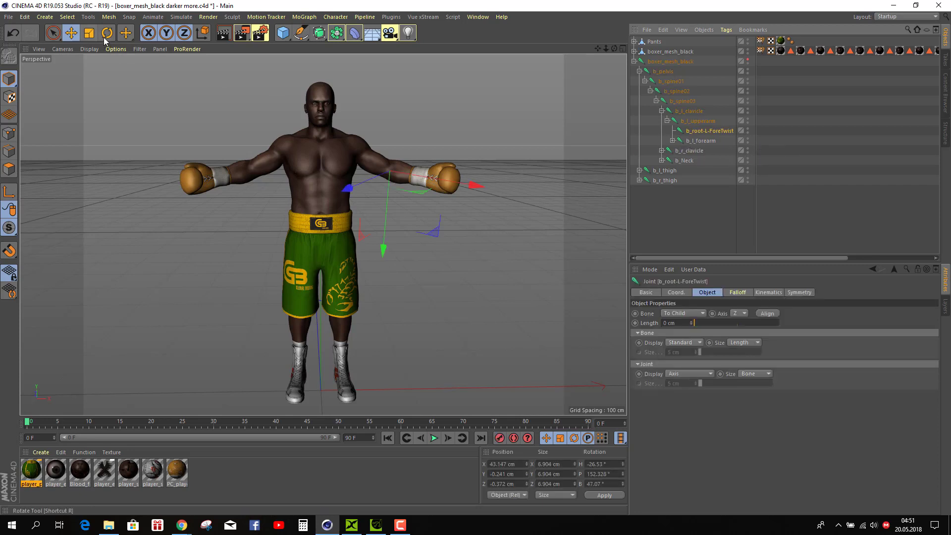
pyautogui.click(701, 142)
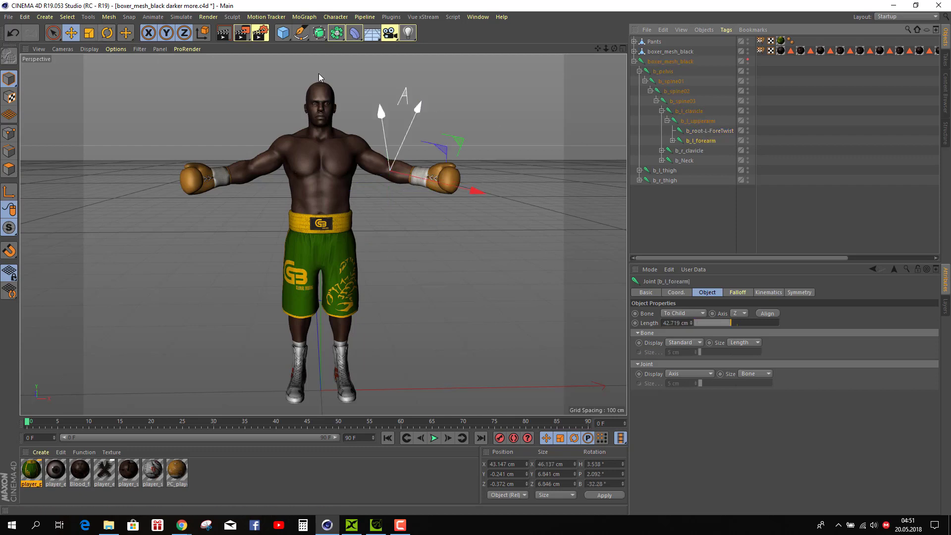
pyautogui.click(112, 34)
pyautogui.moveTo(438, 173); pyautogui.dragTo(354, 99)
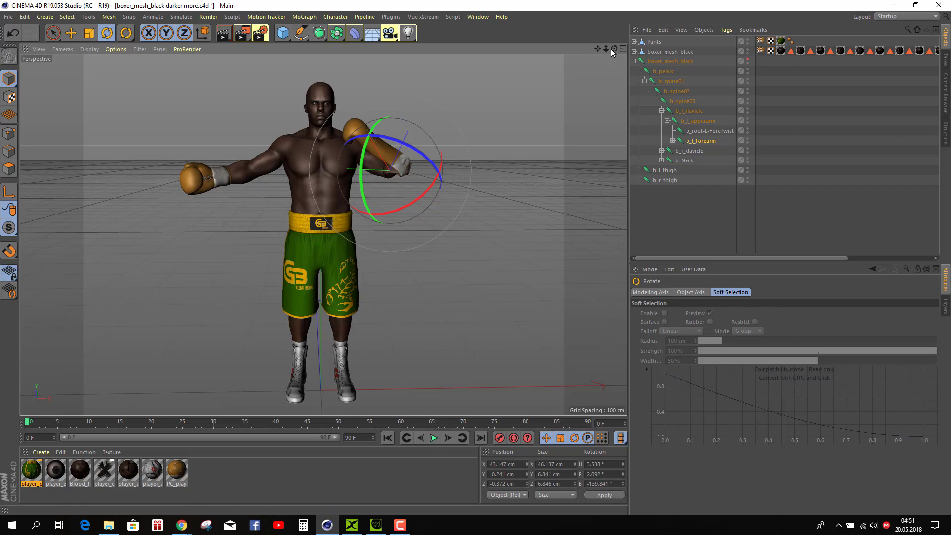
pyautogui.moveTo(614, 49); pyautogui.dragTo(389, 60)
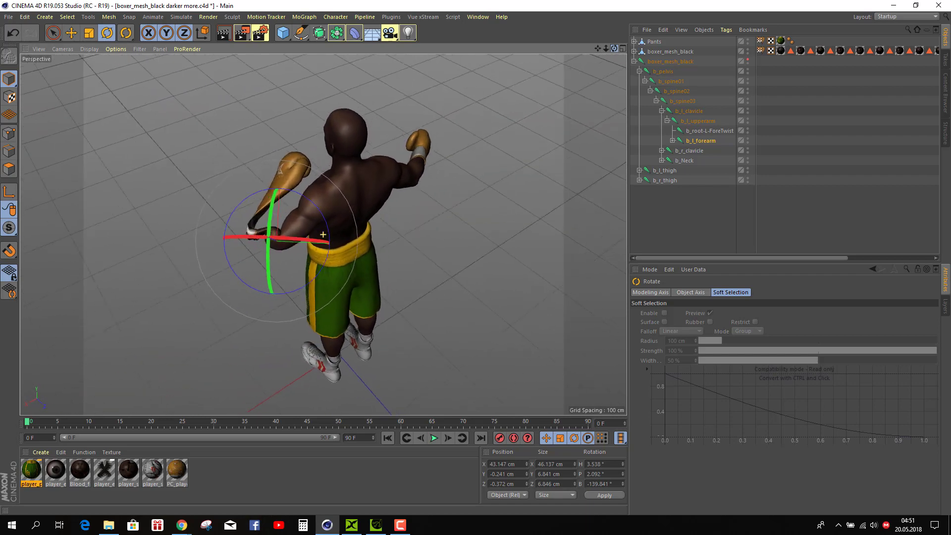
pyautogui.keyDown('alt'); pyautogui.moveTo(323, 234); pyautogui.dragTo(323, 235); pyautogui.keyUp('alt')
pyautogui.click(19, 36)
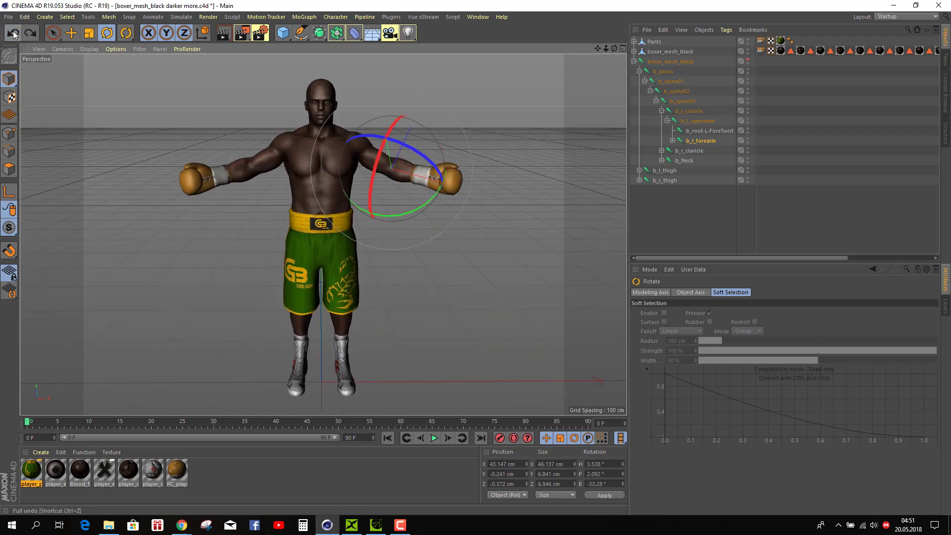
# Activate the Weight Tool on the b_root-L-ForeTwist joint and set its mode to Subtract
pyautogui.click(336, 16)
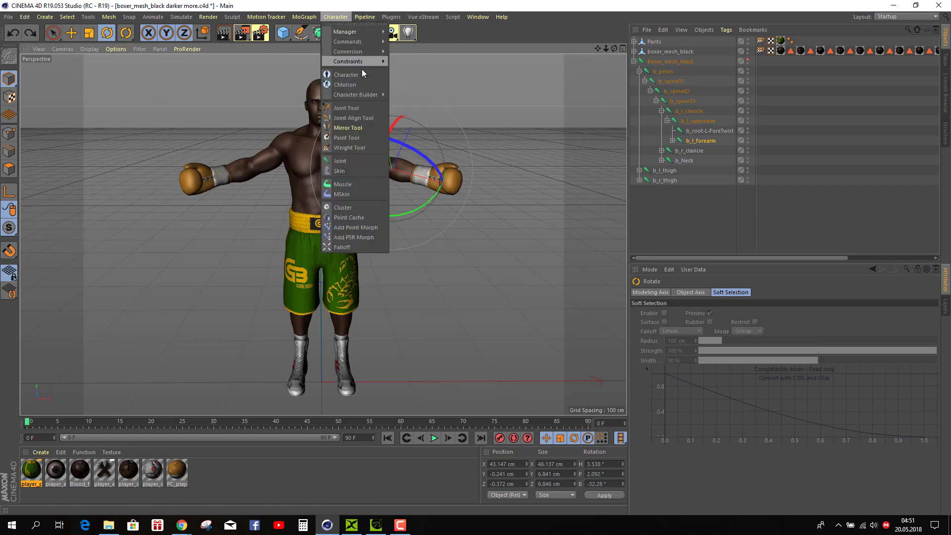
pyautogui.click(347, 148)
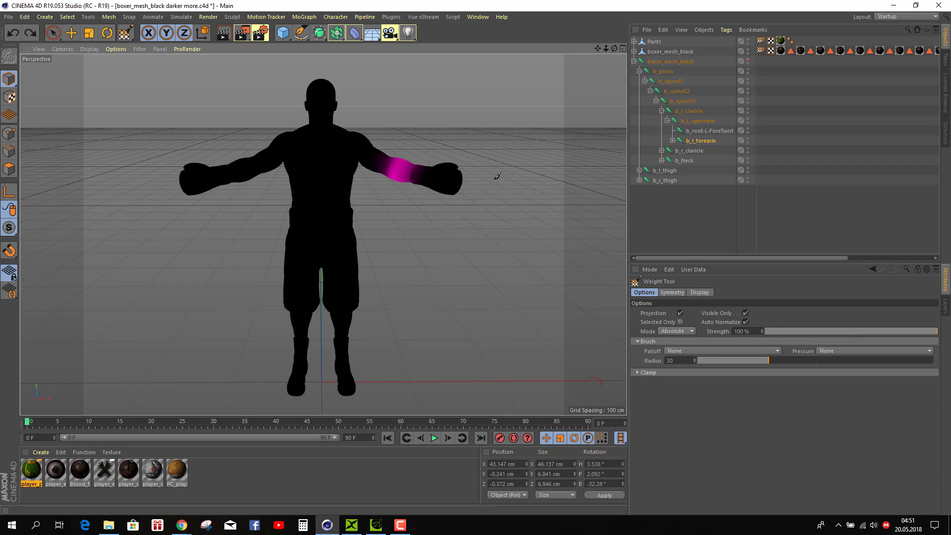
pyautogui.click(692, 131)
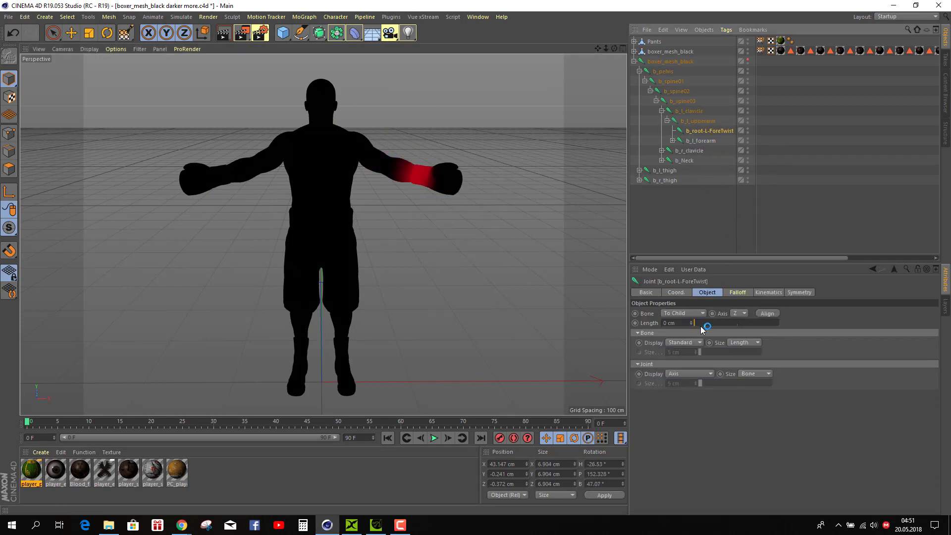
pyautogui.click(333, 18)
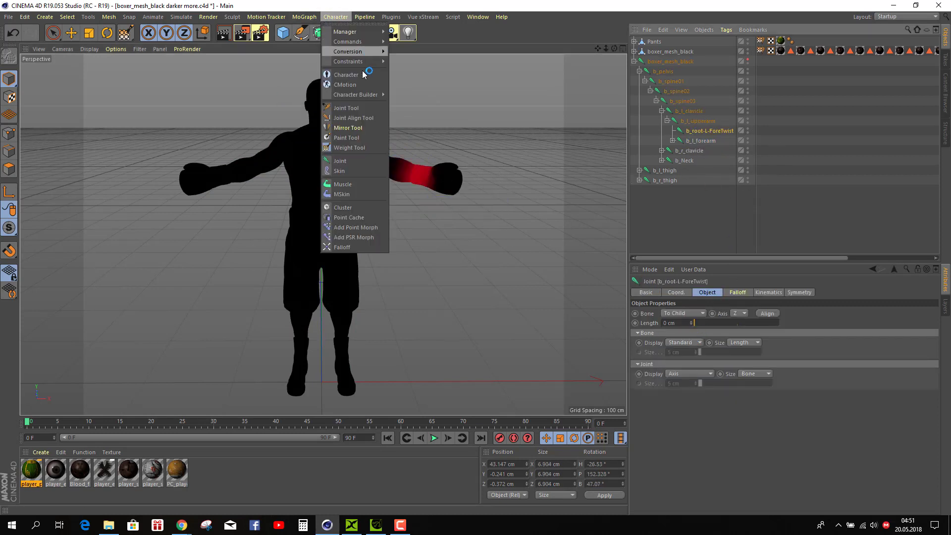
pyautogui.click(350, 147)
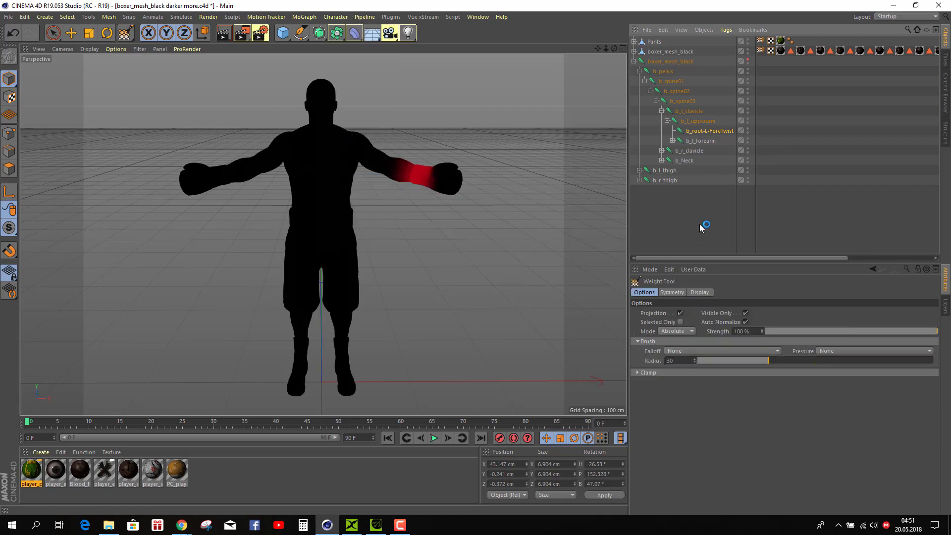
pyautogui.click(692, 331)
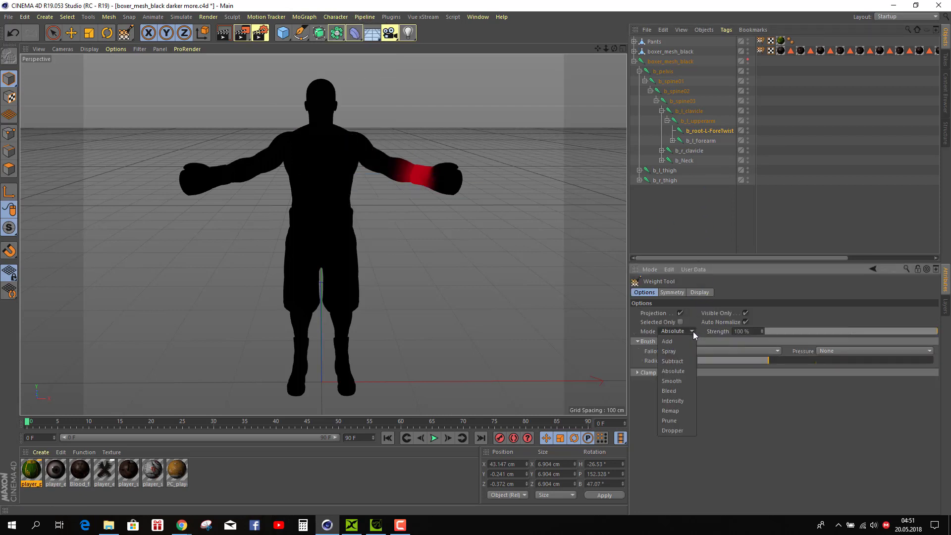
pyautogui.click(674, 363)
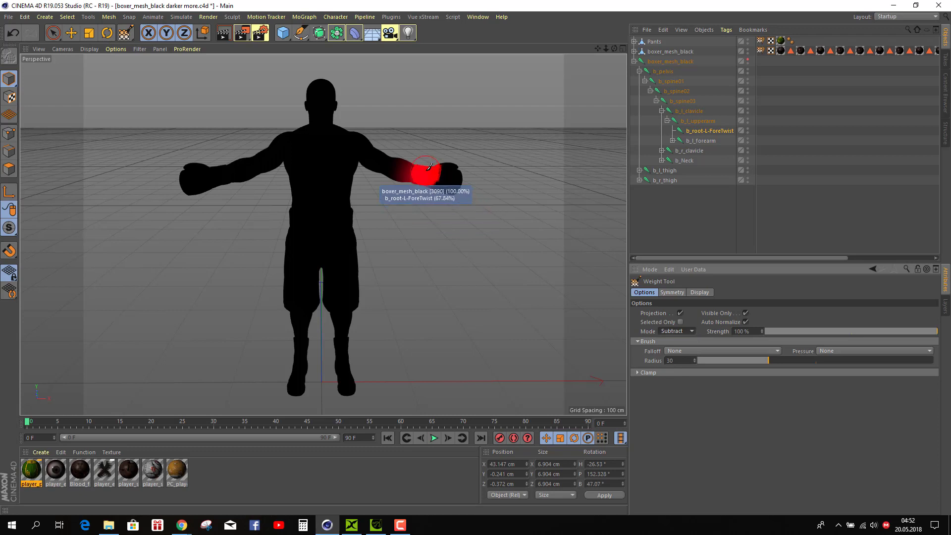
# Subtract the b_root-L-ForeTwist weights around the left forearm and wrist at 100% strength, working from several sides of the arm
pyautogui.moveTo(423, 169)
pyautogui.mouseDown()
pyautogui.moveTo(397, 179)
pyautogui.moveTo(404, 105)
pyautogui.mouseUp()
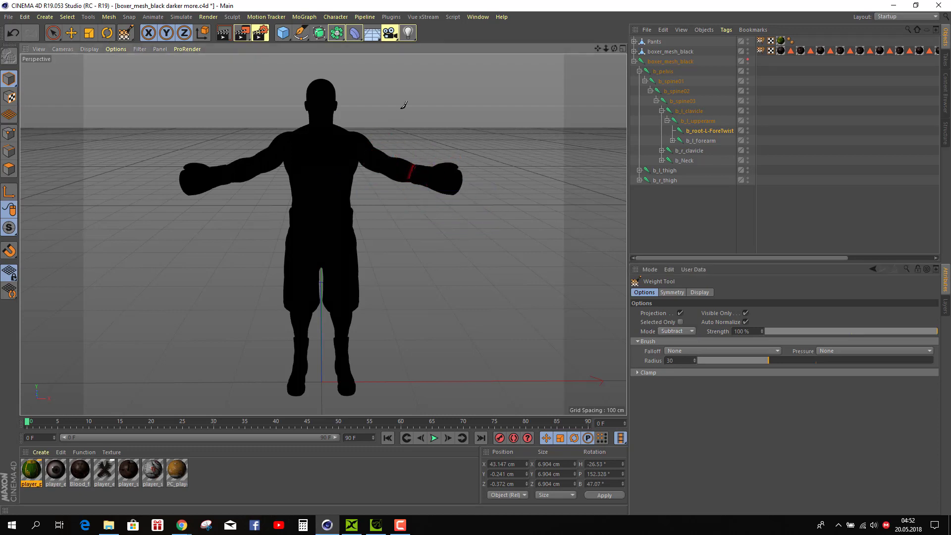
pyautogui.moveTo(614, 51); pyautogui.dragTo(577, 61)
pyautogui.moveTo(298, 164)
pyautogui.mouseDown()
pyautogui.moveTo(265, 178)
pyautogui.moveTo(257, 213)
pyautogui.moveTo(230, 178)
pyautogui.moveTo(275, 193)
pyautogui.mouseUp()
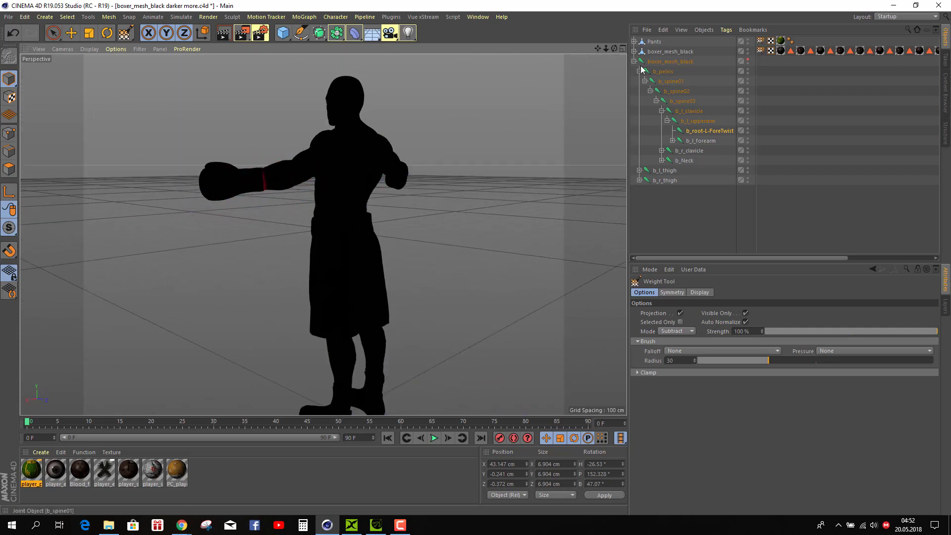
pyautogui.moveTo(616, 48); pyautogui.dragTo(647, 49)
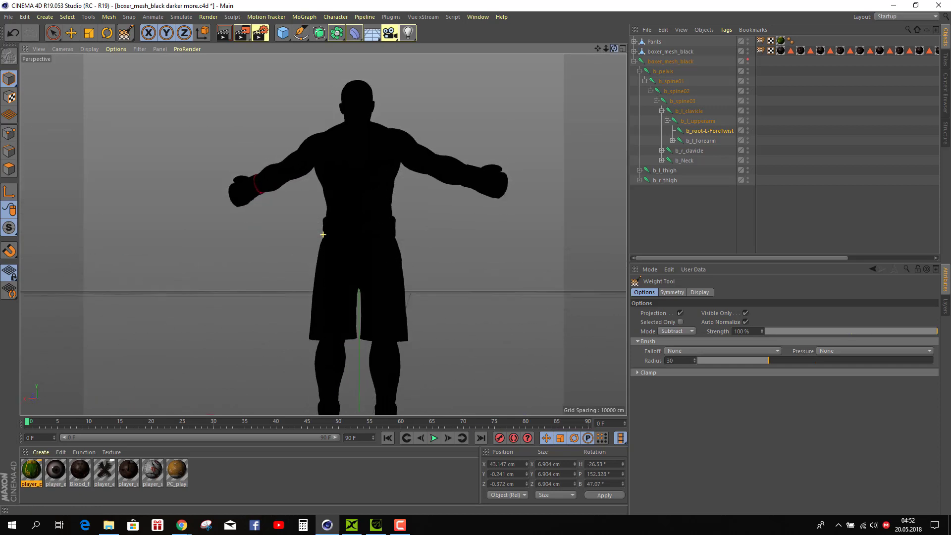
pyautogui.moveTo(262, 185); pyautogui.dragTo(259, 190)
pyautogui.moveTo(614, 49); pyautogui.dragTo(693, 50)
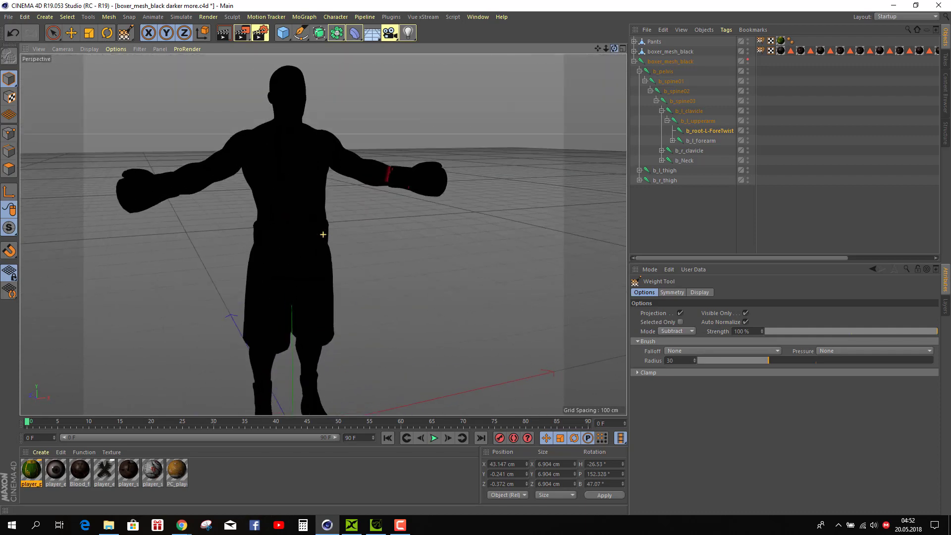
pyautogui.scroll(5, 391, 176)
pyautogui.scroll(4, 390, 176)
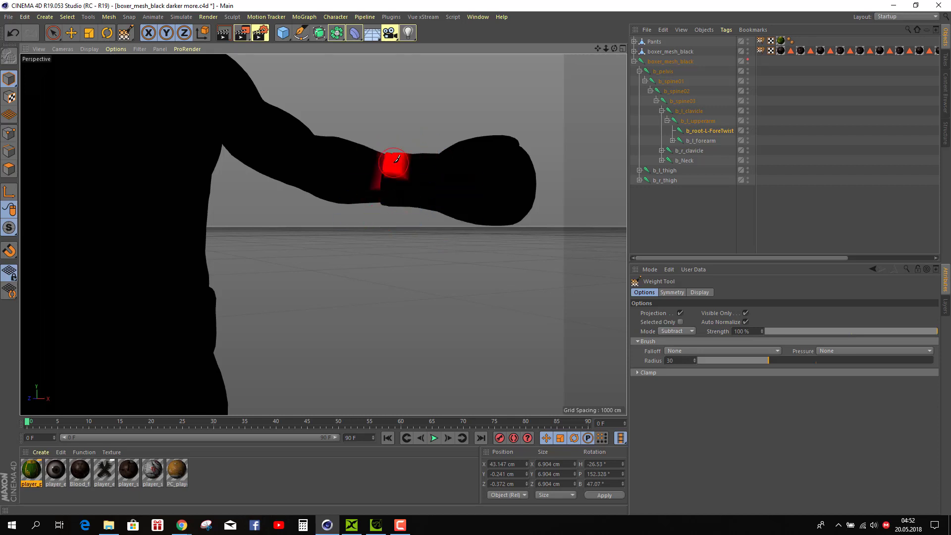
pyautogui.moveTo(614, 49)
pyautogui.mouseDown()
pyautogui.moveTo(325, 233)
pyautogui.moveTo(409, 212)
pyautogui.mouseUp()
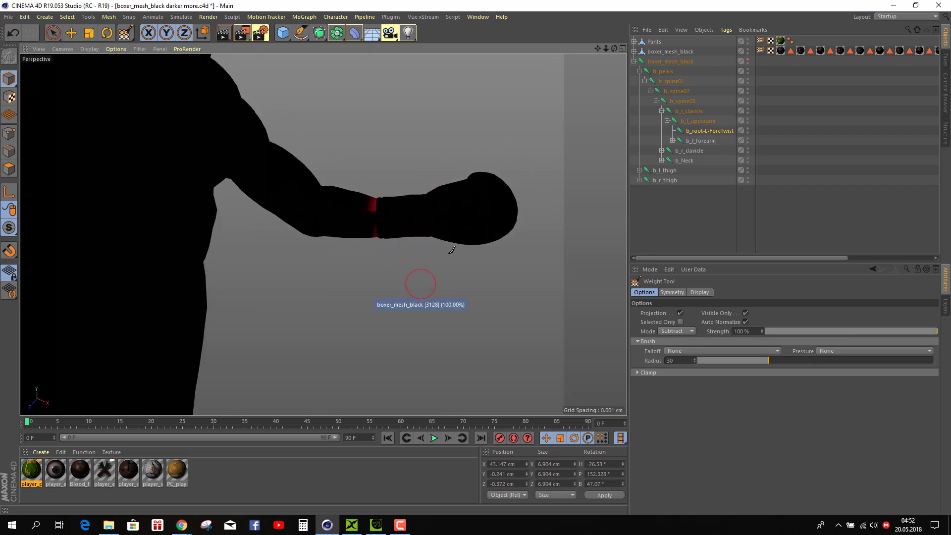
pyautogui.moveTo(614, 49); pyautogui.dragTo(323, 234)
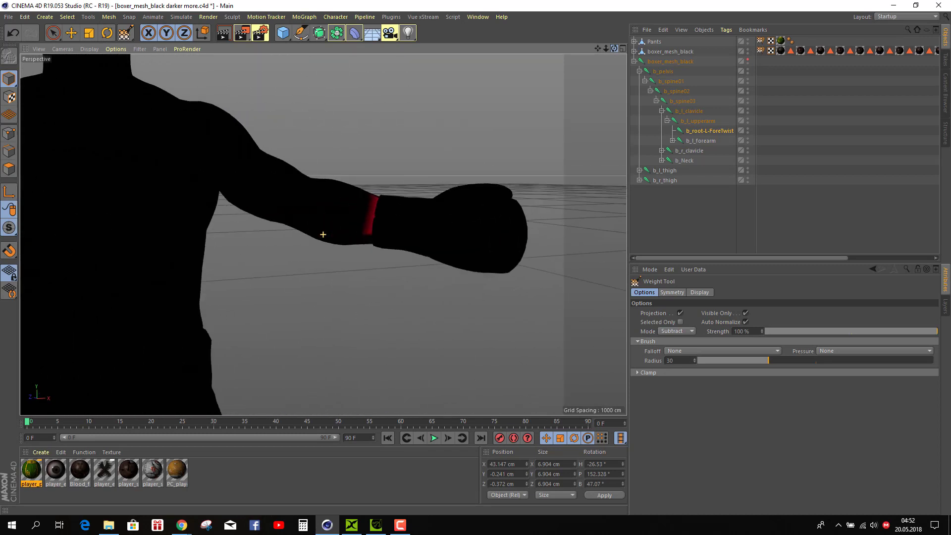
# Rotate the b_l_forearm joint to a bank of about -112° and inspect the bent elbow from behind
pyautogui.click(107, 33)
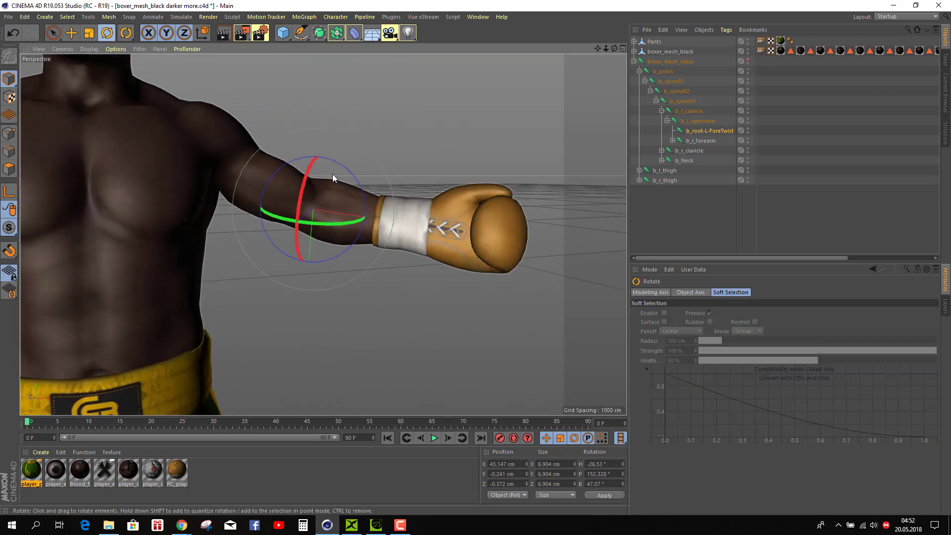
pyautogui.click(695, 141)
pyautogui.moveTo(355, 198); pyautogui.dragTo(286, 178)
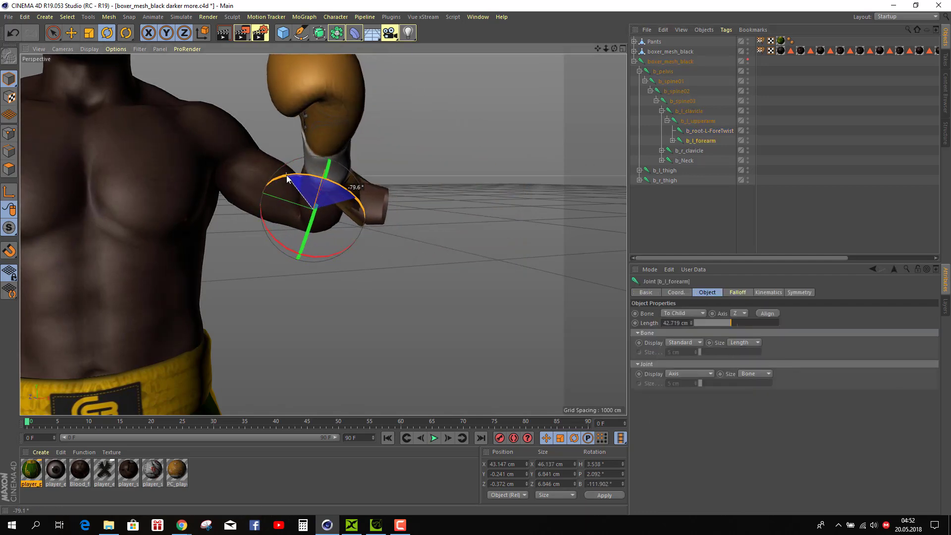
pyautogui.moveTo(614, 50); pyautogui.dragTo(396, 63)
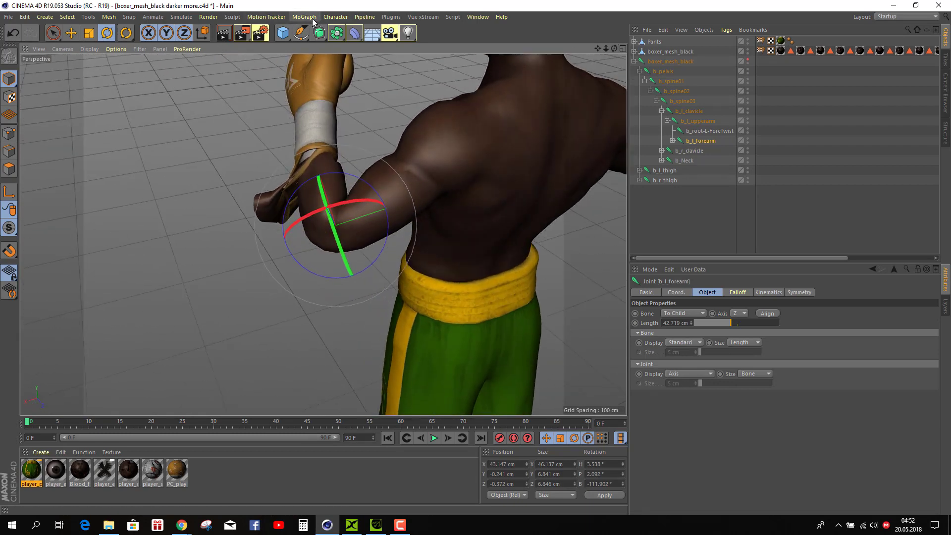
# Subtract the remaining b_root-L-ForeTwist weights from the stretched part of the bent left forearm and check the elbow from the front
pyautogui.click(336, 18)
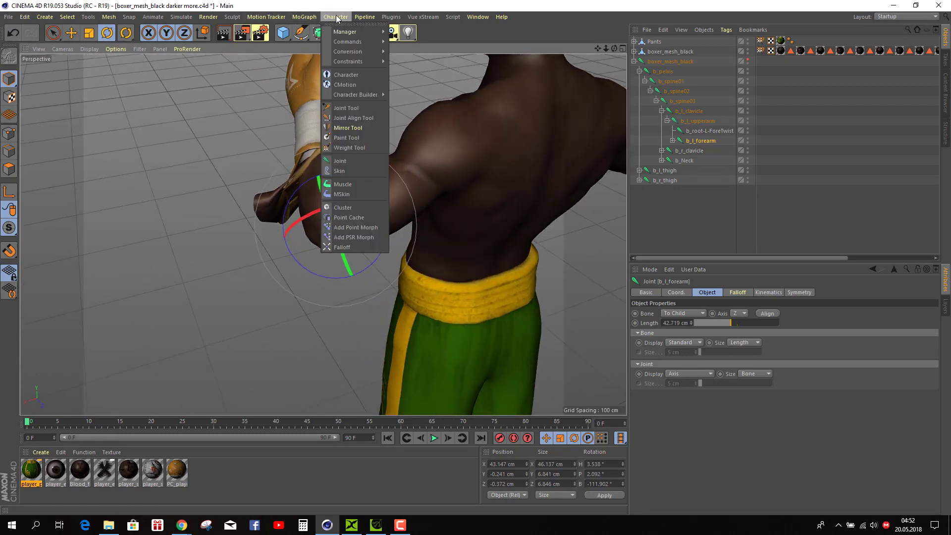
pyautogui.click(354, 148)
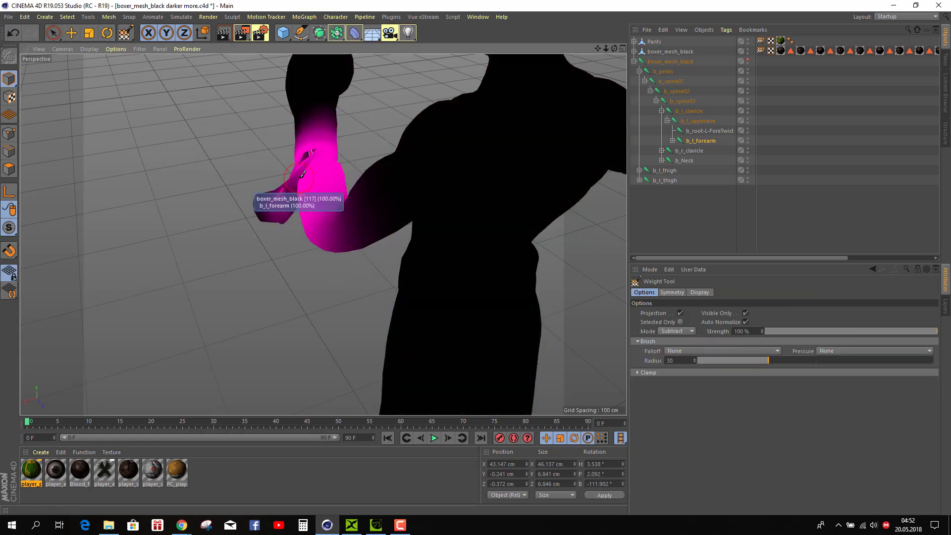
pyautogui.click(699, 132)
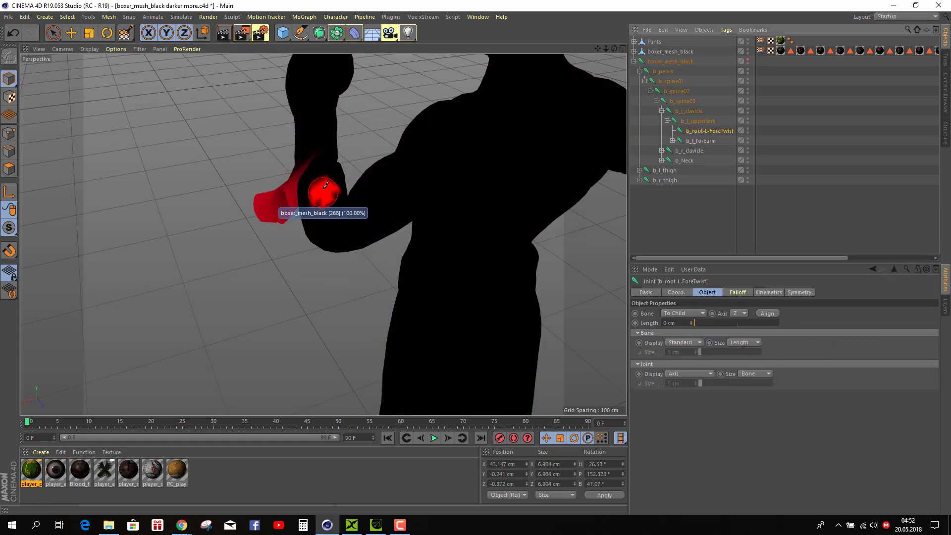
pyautogui.moveTo(283, 184)
pyautogui.mouseDown()
pyautogui.moveTo(263, 221)
pyautogui.moveTo(261, 207)
pyautogui.moveTo(282, 223)
pyautogui.mouseUp()
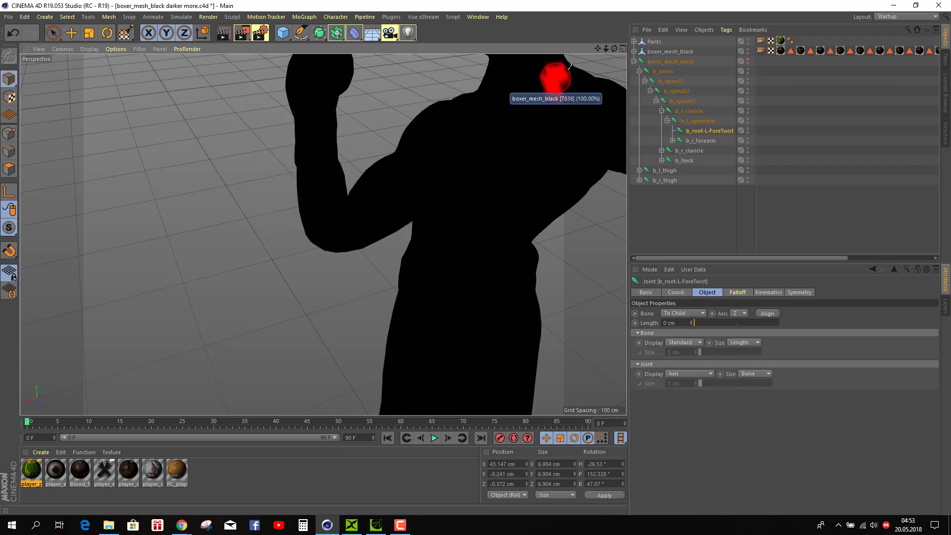
pyautogui.moveTo(615, 49); pyautogui.dragTo(323, 234)
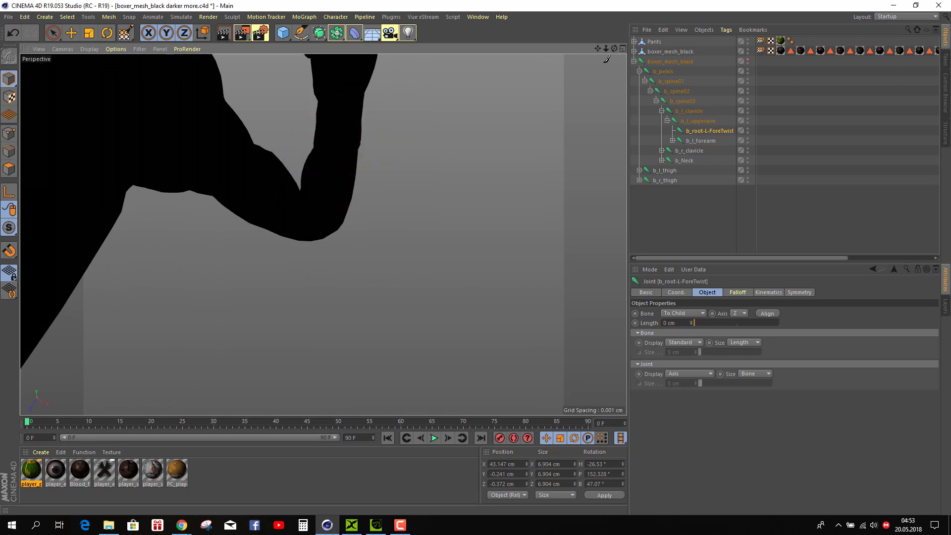
pyautogui.moveTo(614, 51); pyautogui.dragTo(614, 52)
pyautogui.scroll(-8, 323, 234)
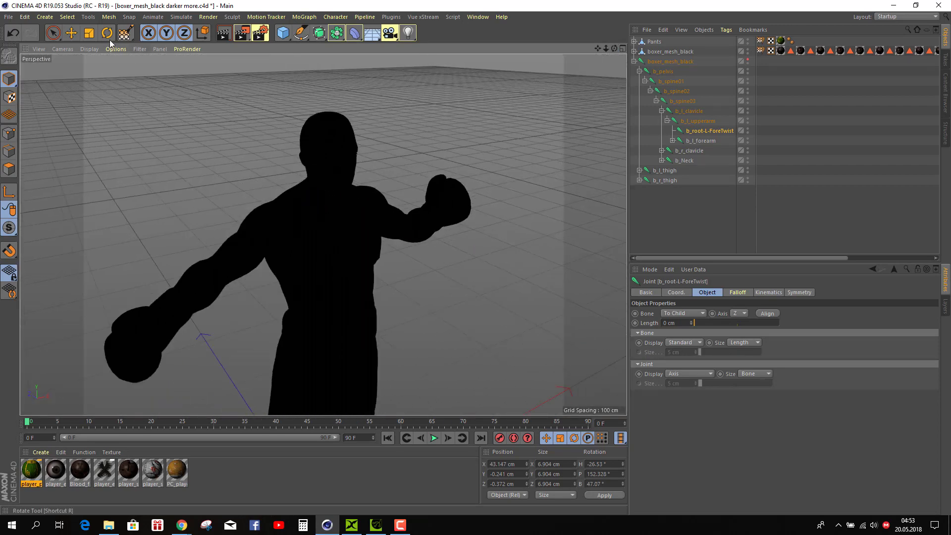
# Rotate the b_l_forearm joint back to a bank of about -45° so the left arm is extended like the right one
pyautogui.press('r')
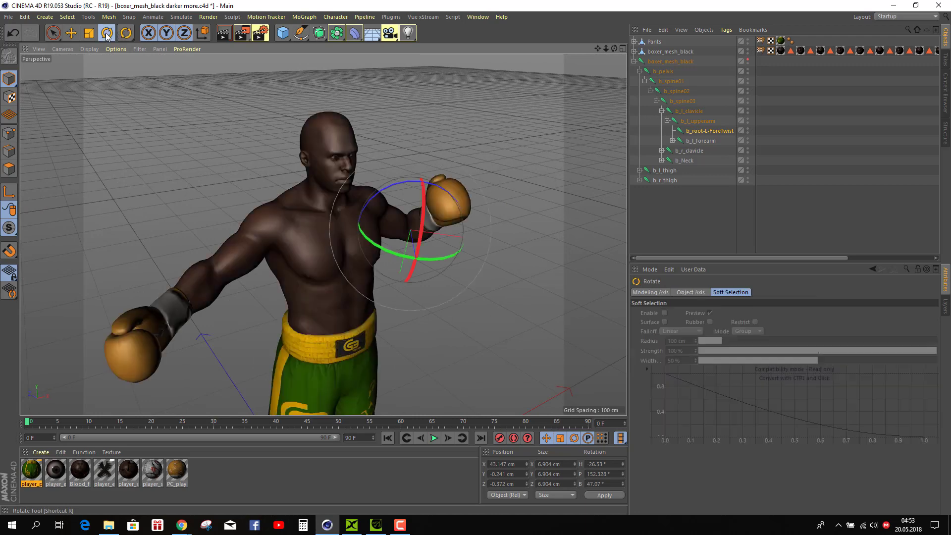
pyautogui.click(700, 139)
pyautogui.moveTo(401, 215); pyautogui.dragTo(442, 221)
pyautogui.moveTo(614, 48); pyautogui.dragTo(448, 51)
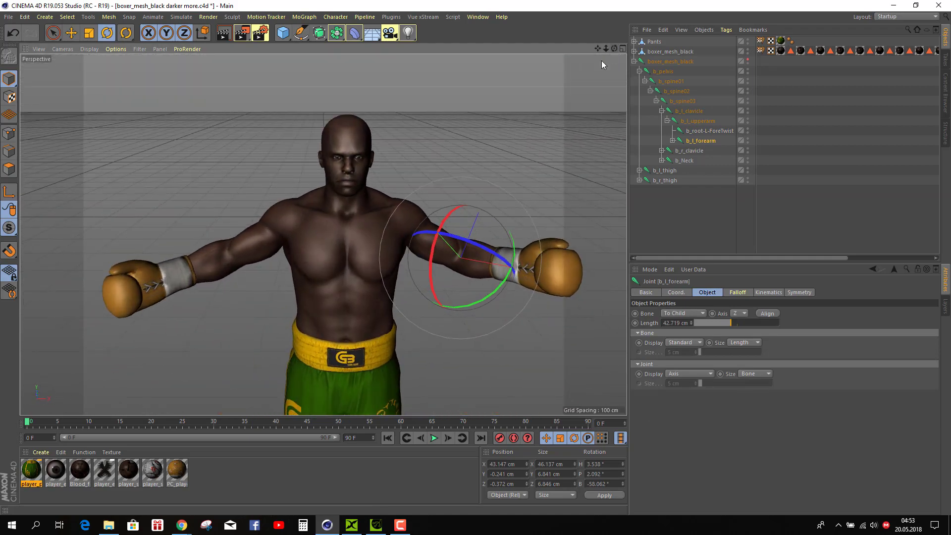
pyautogui.moveTo(483, 247); pyautogui.dragTo(492, 254)
pyautogui.moveTo(615, 49)
pyautogui.mouseDown()
pyautogui.moveTo(505, 54)
pyautogui.moveTo(606, 57)
pyautogui.mouseUp()
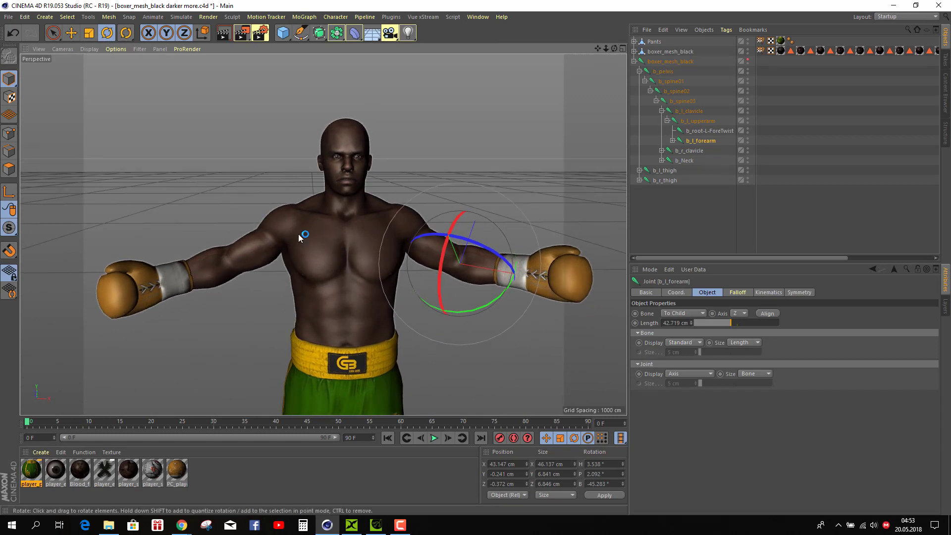
pyautogui.scroll(-5, 242, 195)
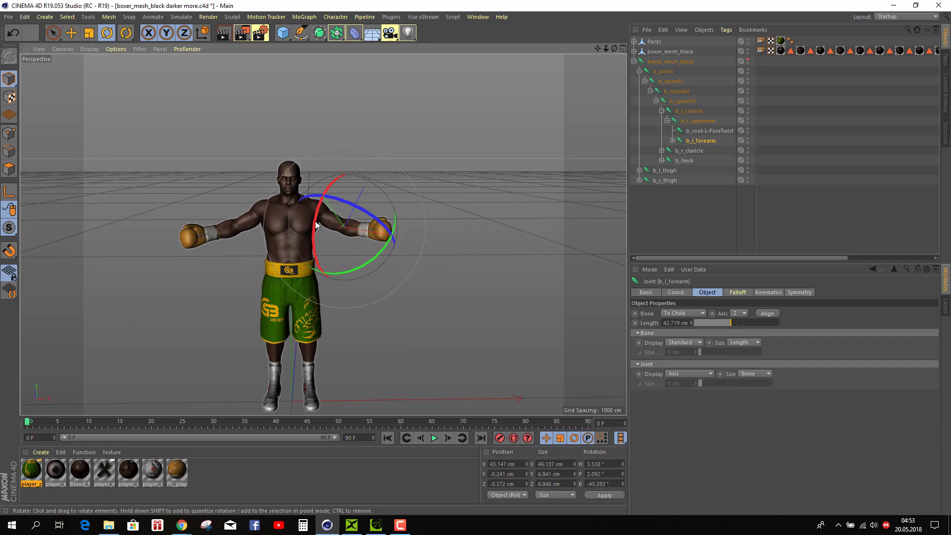
# Export the scene as FBX version 6.1 (2010) under the name boxer_mesh_black darker more, overwriting the existing file
pyautogui.click(9, 17)
pyautogui.moveTo(46, 195)
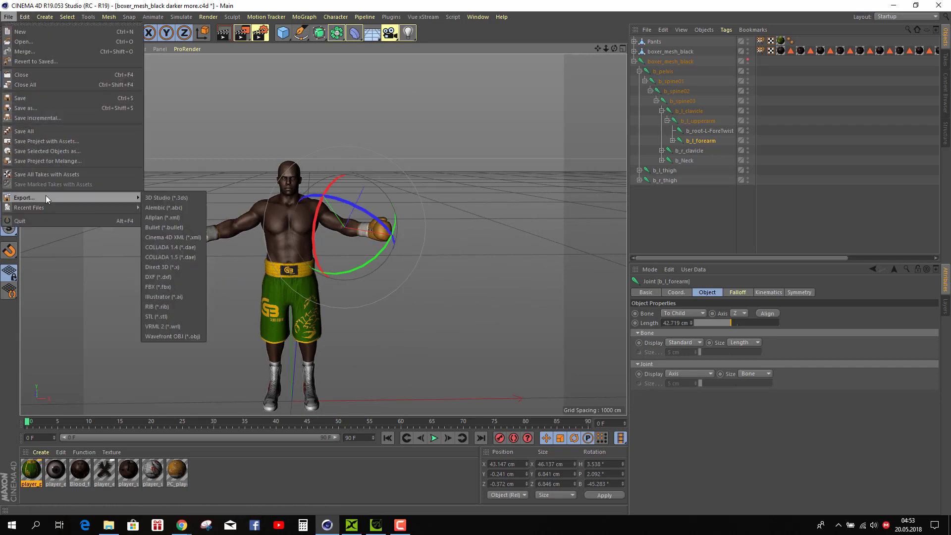
pyautogui.click(162, 286)
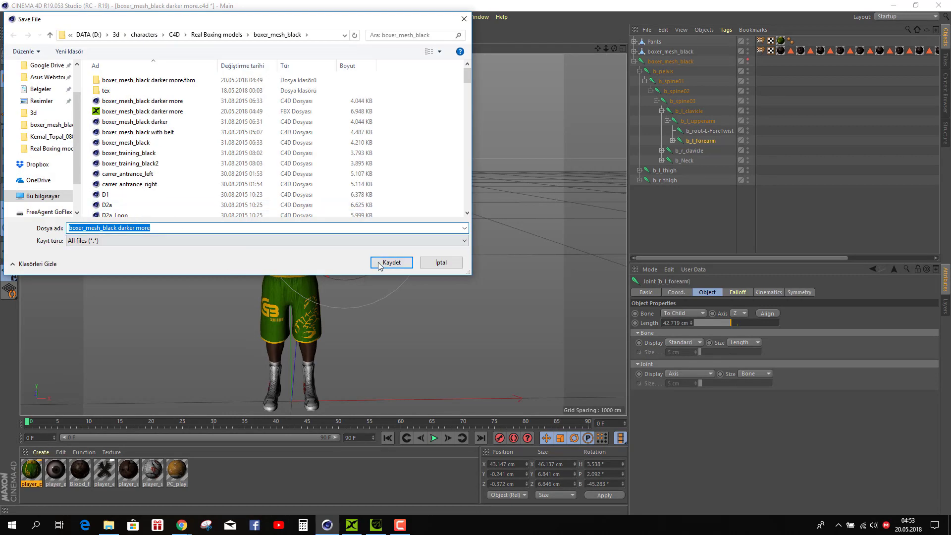
pyautogui.click(379, 264)
pyautogui.click(485, 263)
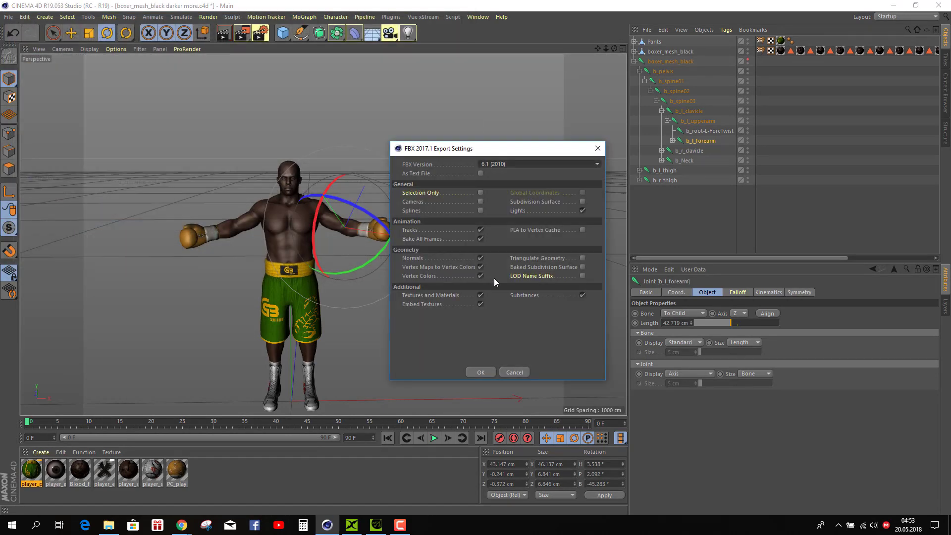
pyautogui.click(481, 372)
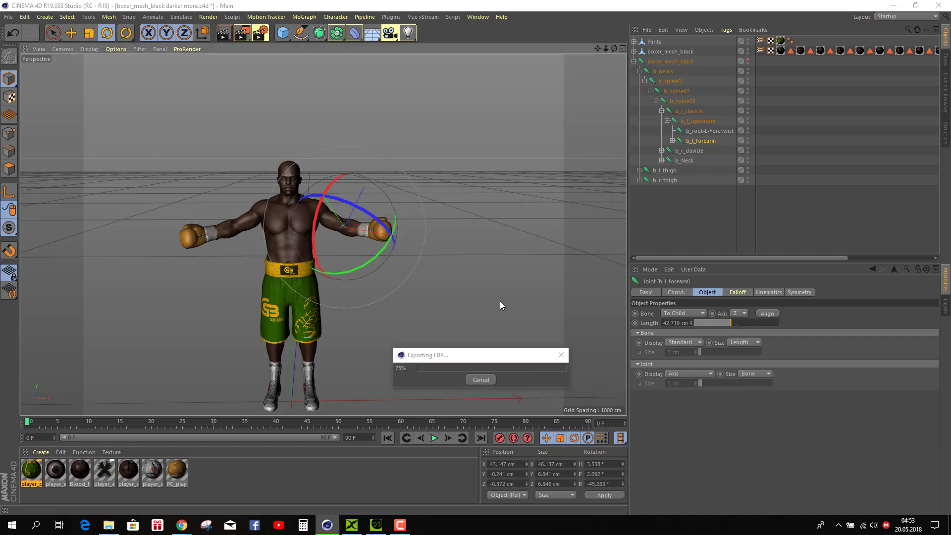
# Switch to iClone 3DXchange and import the boxer_mesh_black darker more FBX without animation, discarding the unconverted characterization
pyautogui.click(894, 5)
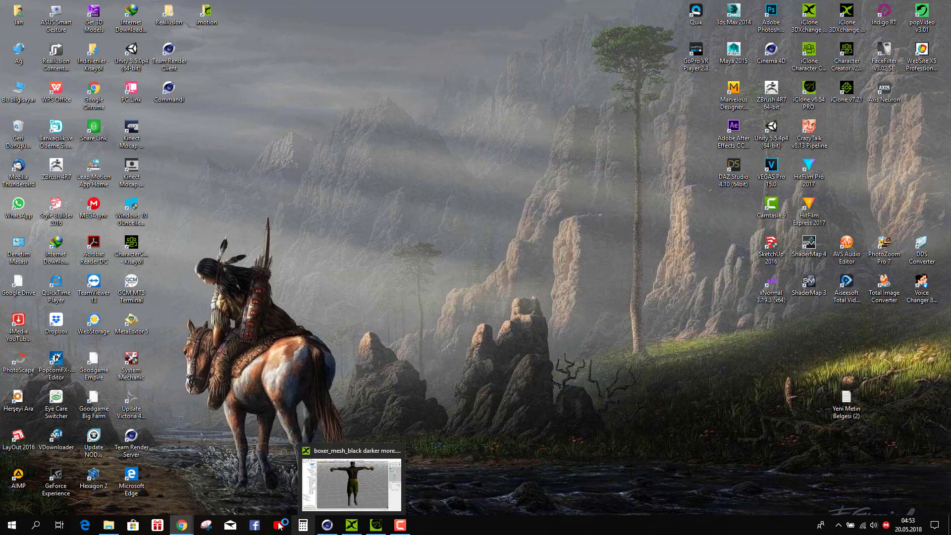
pyautogui.click(110, 515)
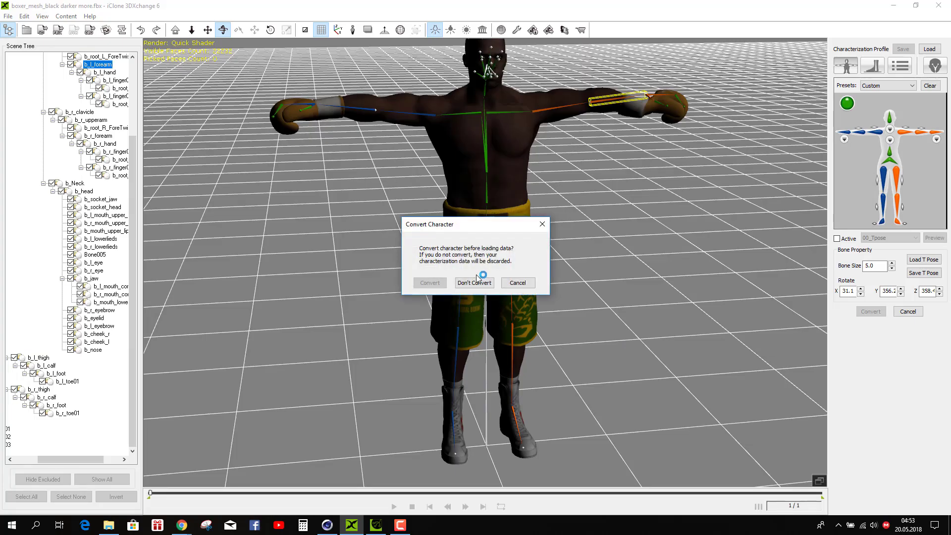
pyautogui.click(474, 284)
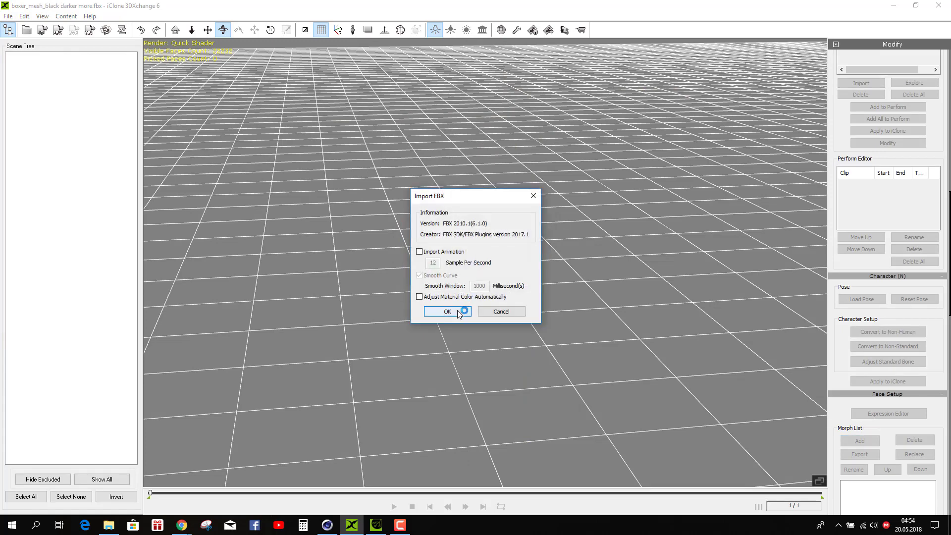
pyautogui.click(458, 310)
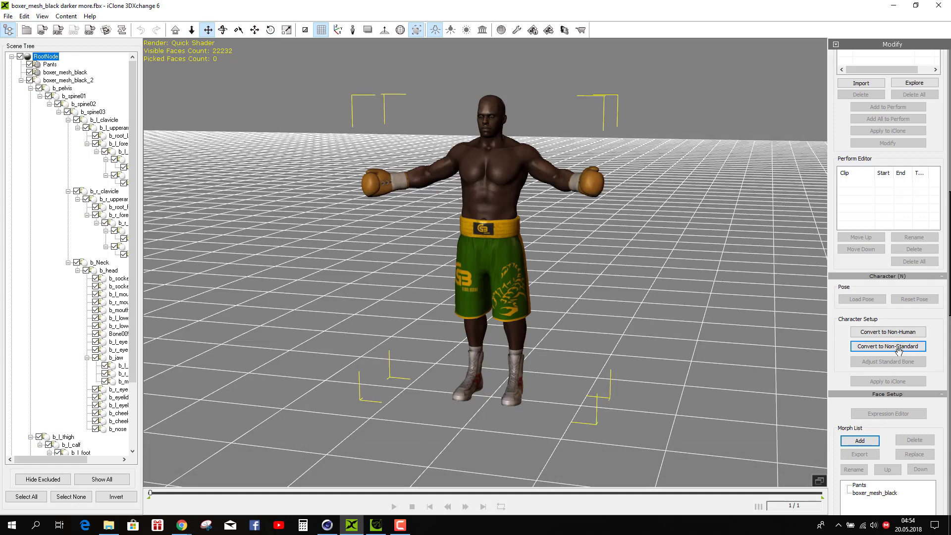
# Start the non-standard character conversion for the boxer and load the boxer characterization profile
pyautogui.click(895, 346)
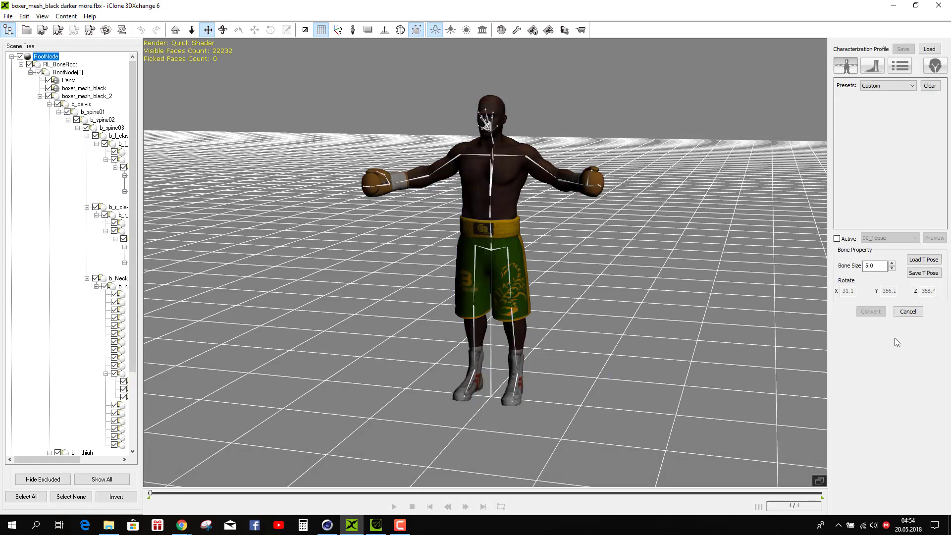
pyautogui.click(929, 49)
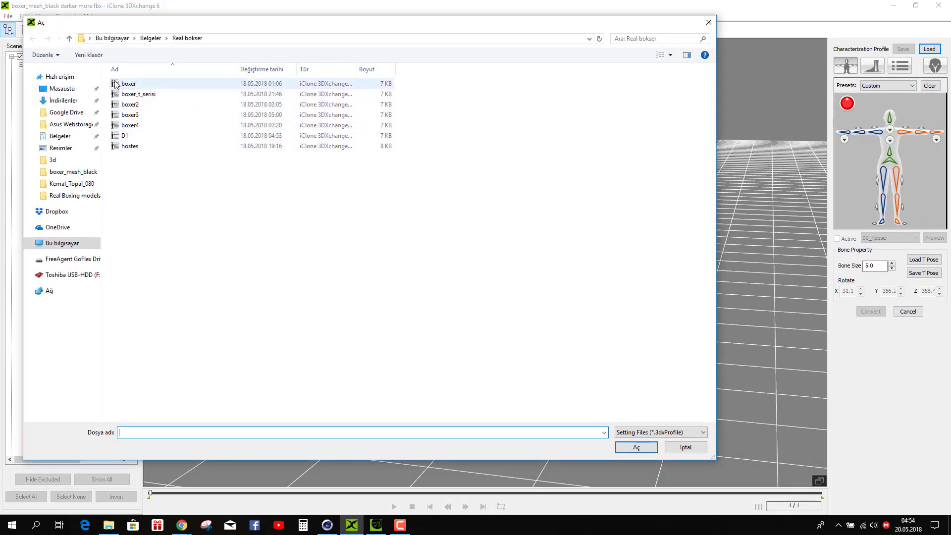
pyautogui.doubleClick(116, 84)
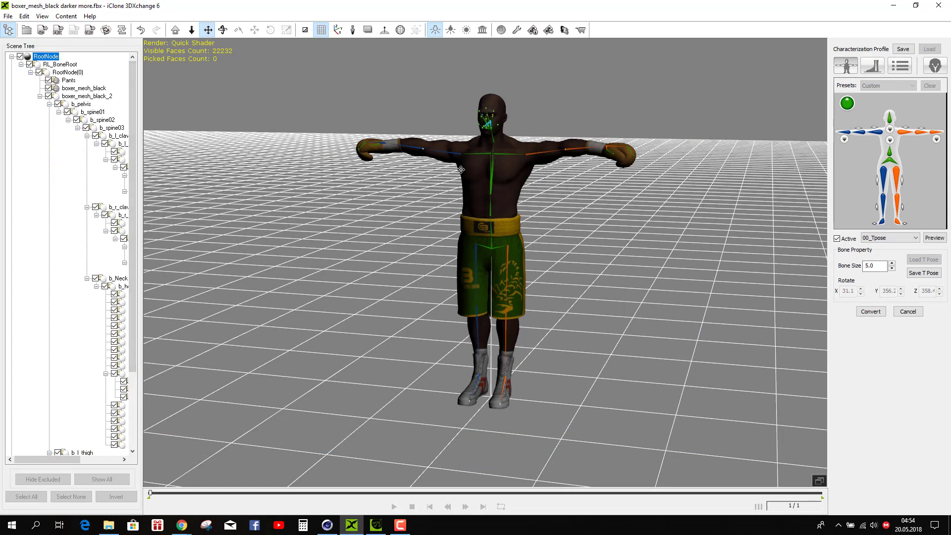
# Deactivate the characterization to test-bend the b_l_forearm bone, undo each rotation, and activate the characterization again
pyautogui.click(837, 239)
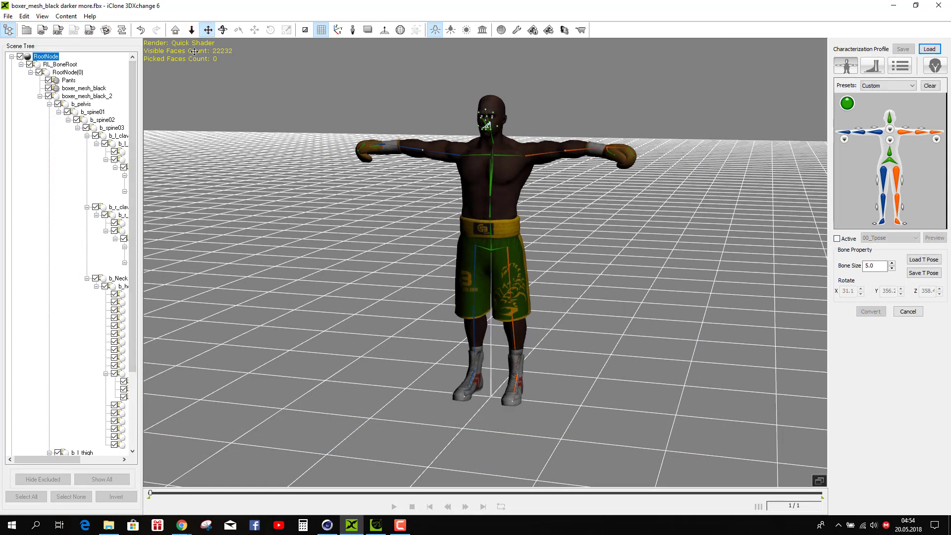
pyautogui.scroll(3, 579, 124)
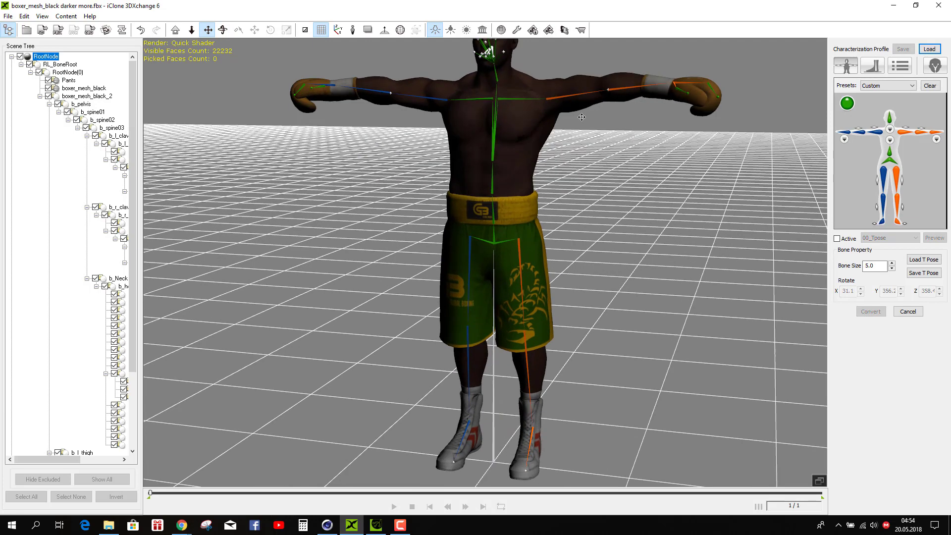
pyautogui.click(619, 89)
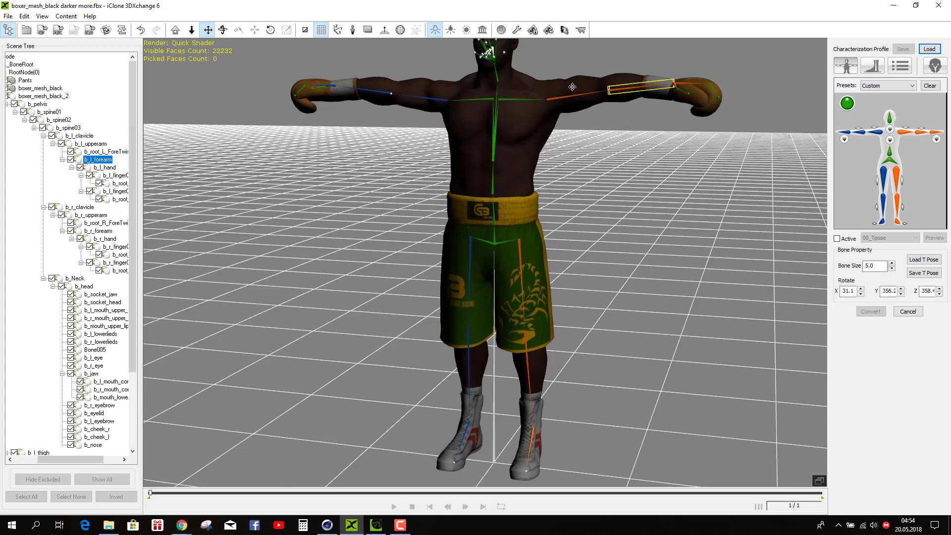
pyautogui.click(270, 30)
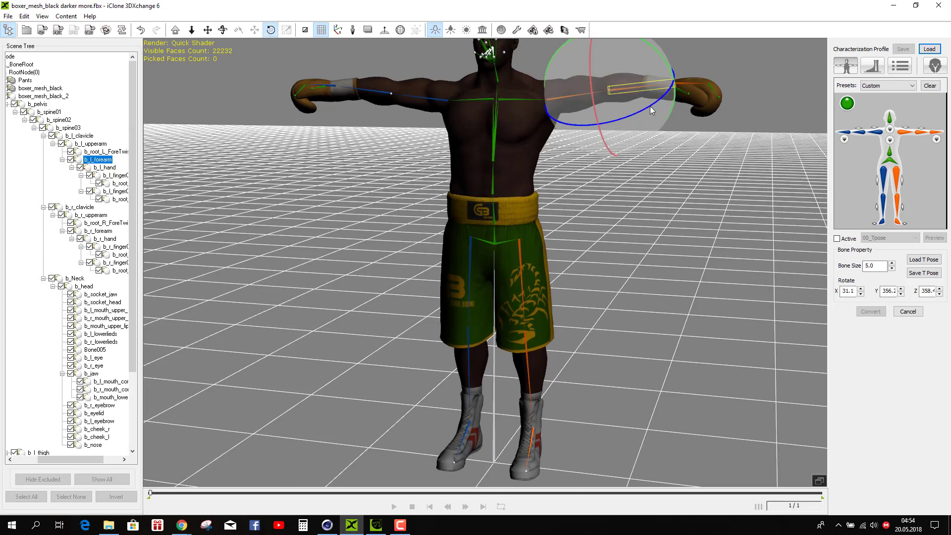
pyautogui.moveTo(650, 106); pyautogui.dragTo(632, 118)
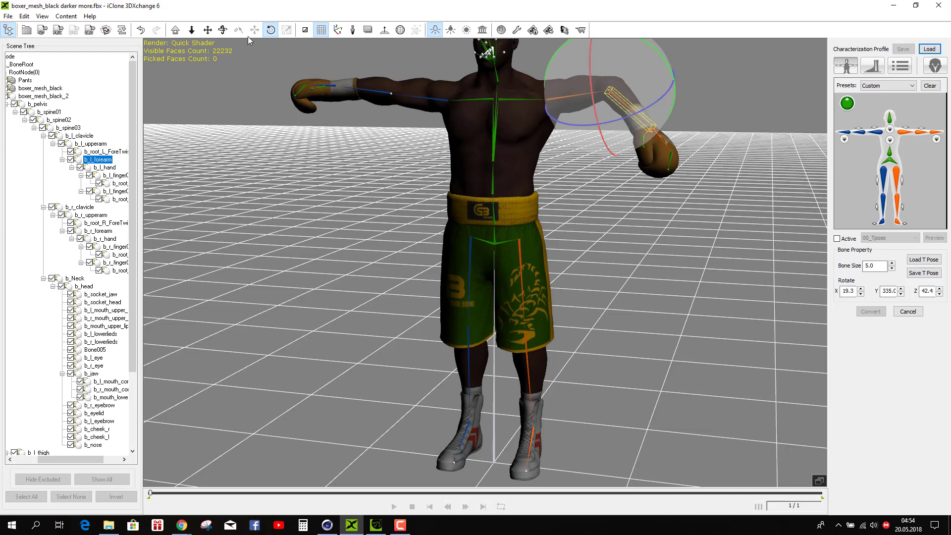
pyautogui.click(141, 30)
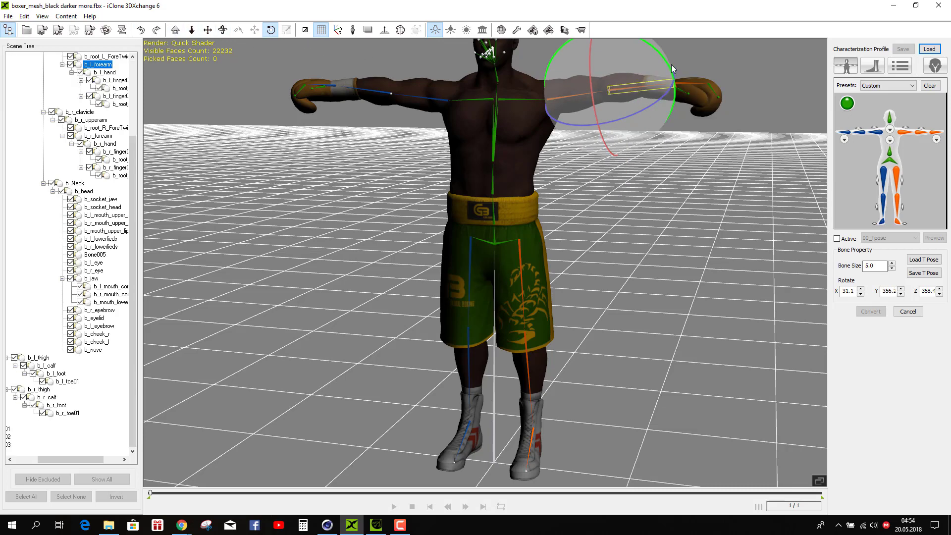
pyautogui.moveTo(663, 61)
pyautogui.mouseDown()
pyautogui.moveTo(664, 93)
pyautogui.moveTo(653, 70)
pyautogui.mouseUp()
pyautogui.click(141, 30)
pyautogui.scroll(-3, 296, 178)
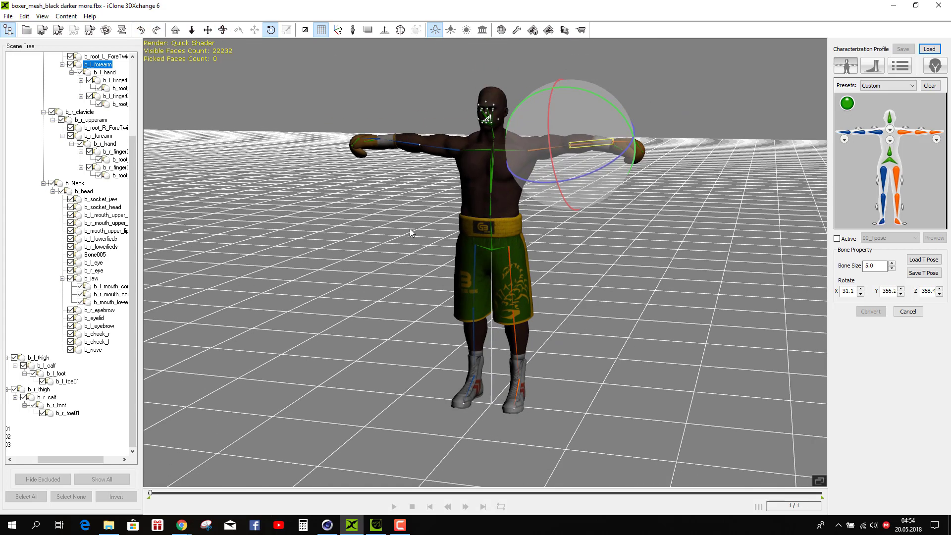
pyautogui.click(837, 239)
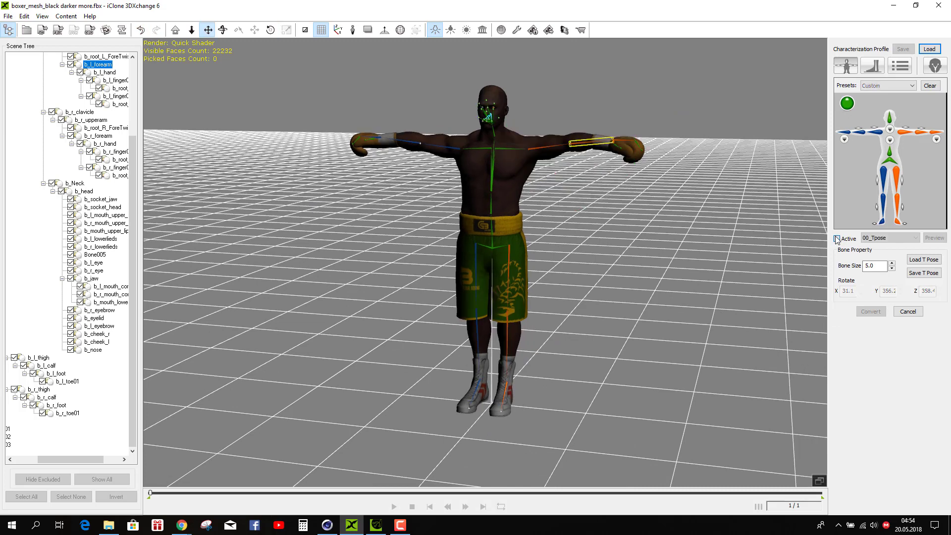
# Review the offset settings and the b_l_eye, b_r_eye and b_jaw face bone assignments, and convert the boxer
pyautogui.click(900, 67)
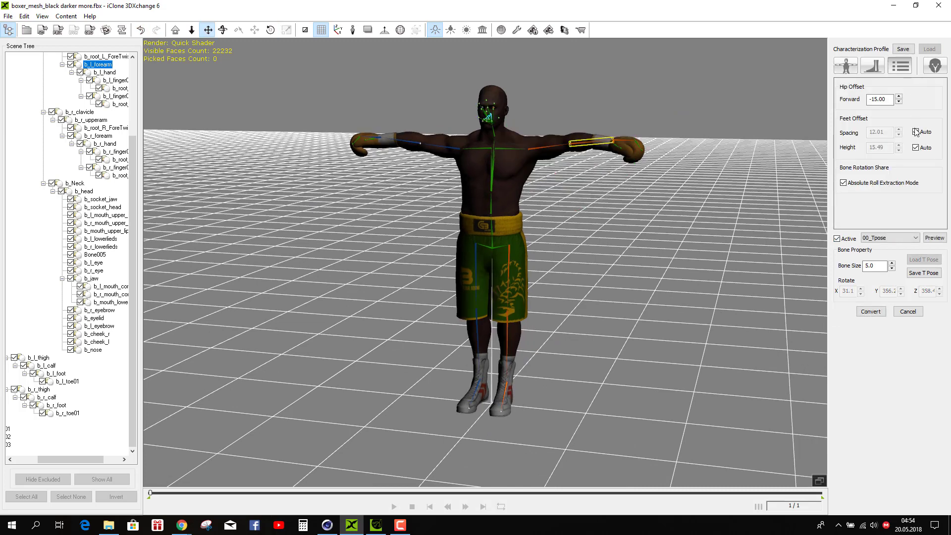
pyautogui.click(935, 68)
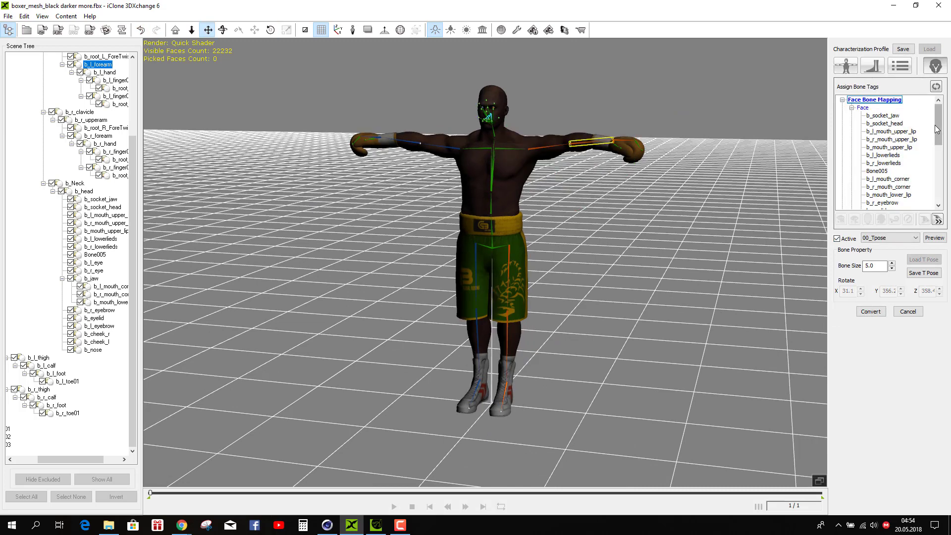
pyautogui.moveTo(938, 129); pyautogui.dragTo(940, 181)
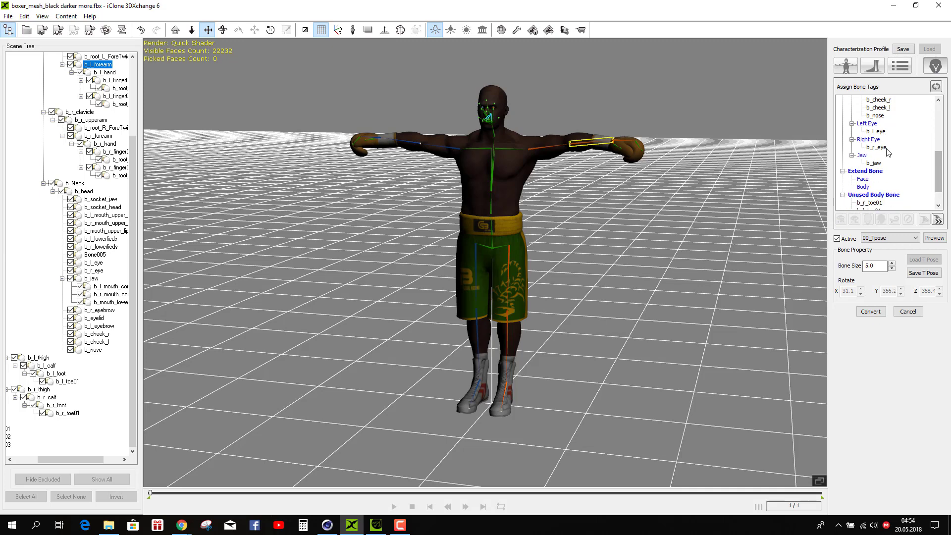
pyautogui.click(876, 131)
pyautogui.click(877, 148)
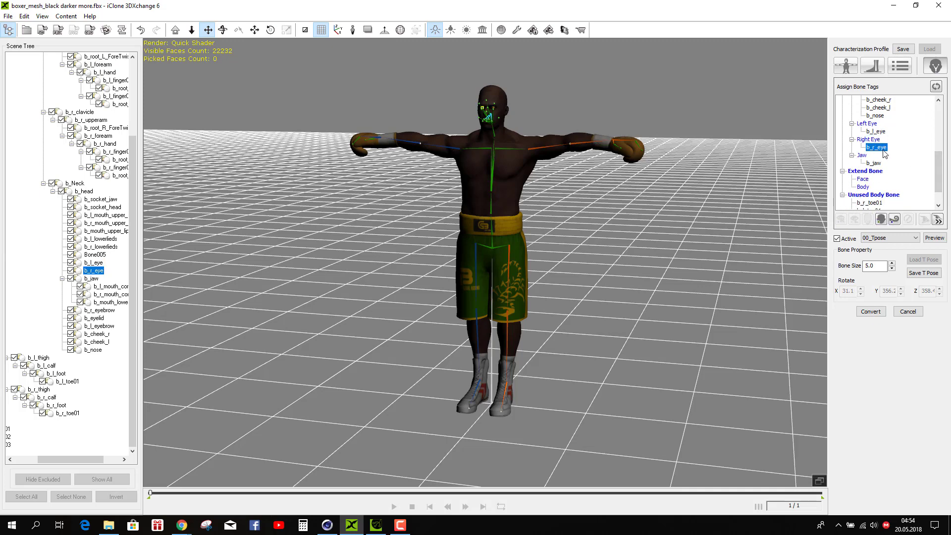
pyautogui.click(876, 164)
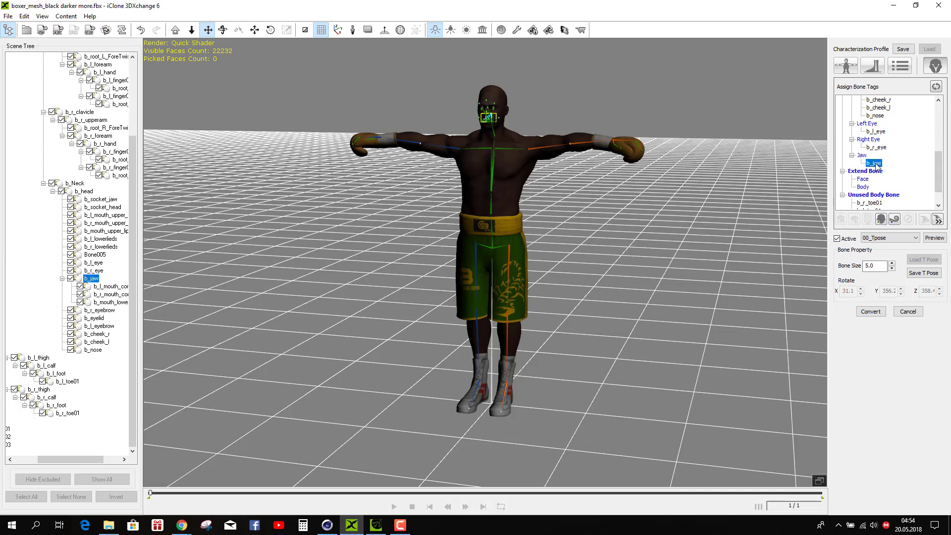
pyautogui.click(870, 311)
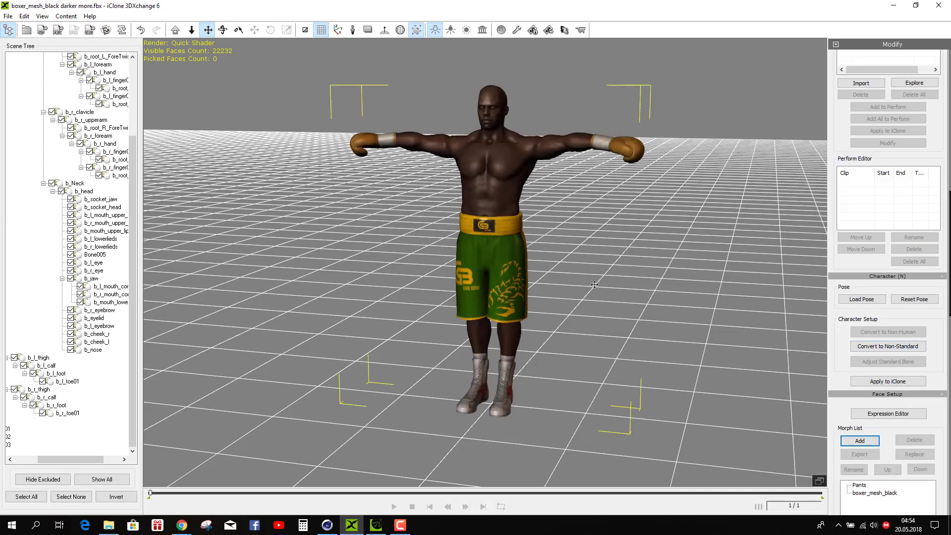
# Reopen the non-standard characterization and preview the 11_Basic Walk and 08_Finger Calibration motions on the boxer
pyautogui.click(887, 351)
pyautogui.click(893, 242)
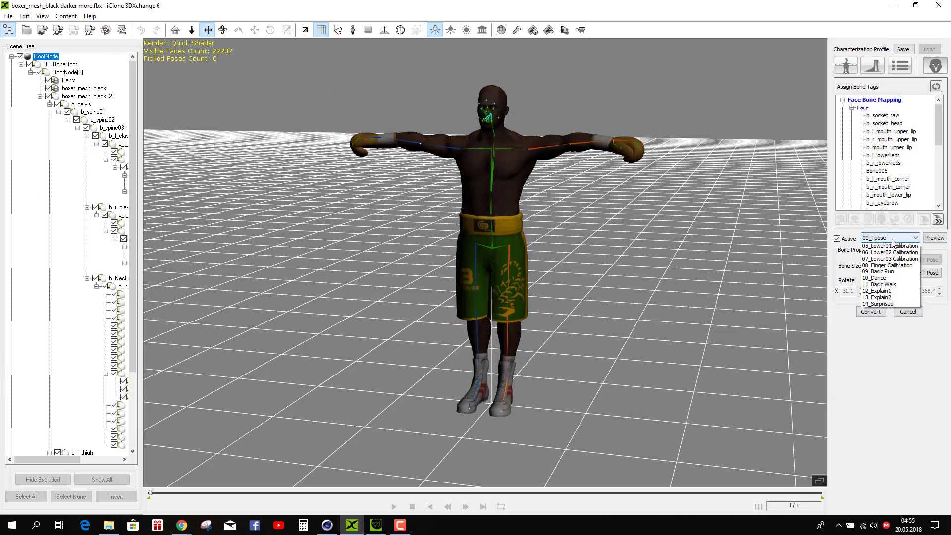
pyautogui.click(887, 318)
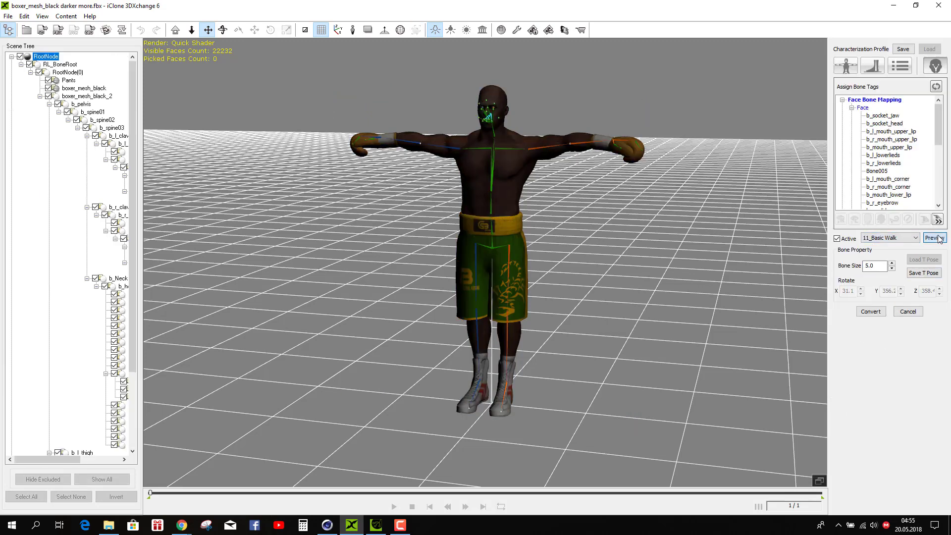
pyautogui.click(937, 238)
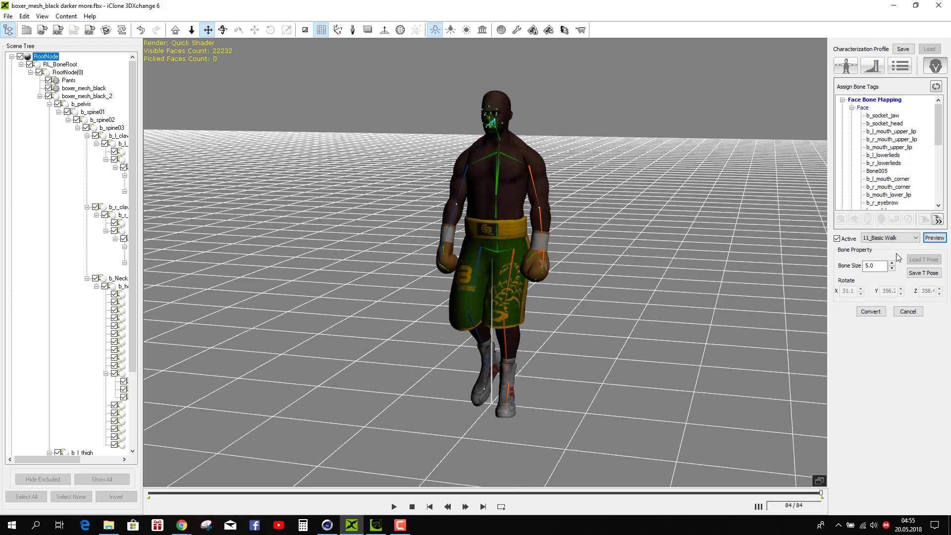
pyautogui.click(892, 238)
pyautogui.click(899, 300)
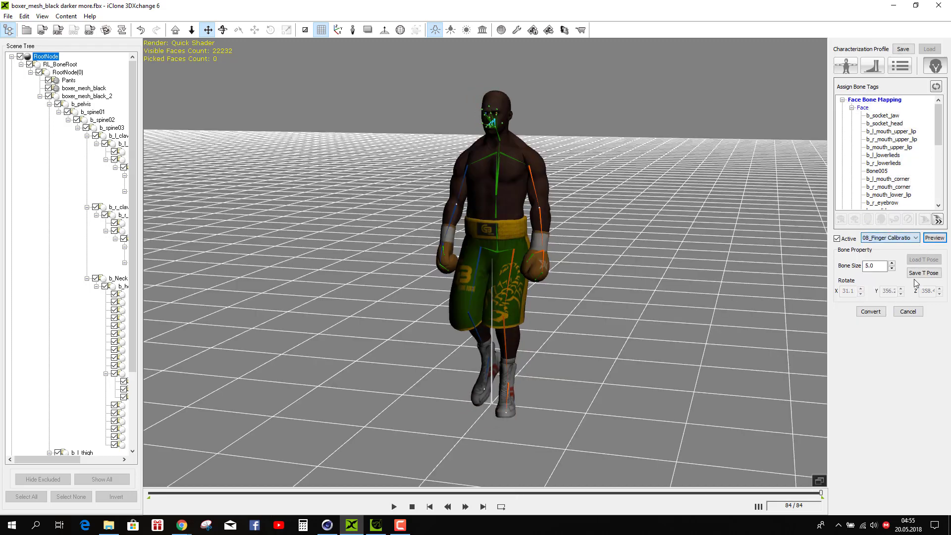
pyautogui.click(934, 238)
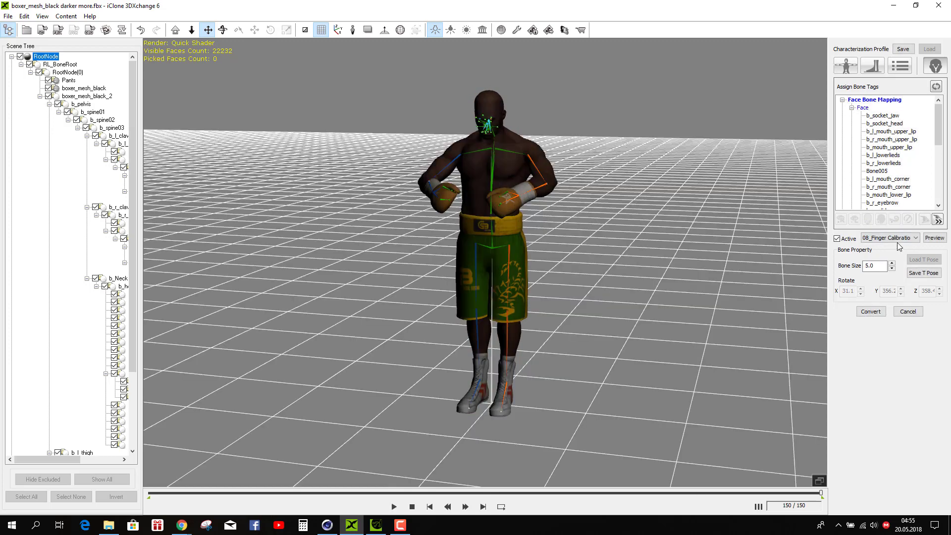
# Switch away from the 08_Finger Calibration motion and convert the boxer to a non-standard character again
pyautogui.click(897, 240)
pyautogui.click(887, 248)
pyautogui.click(880, 312)
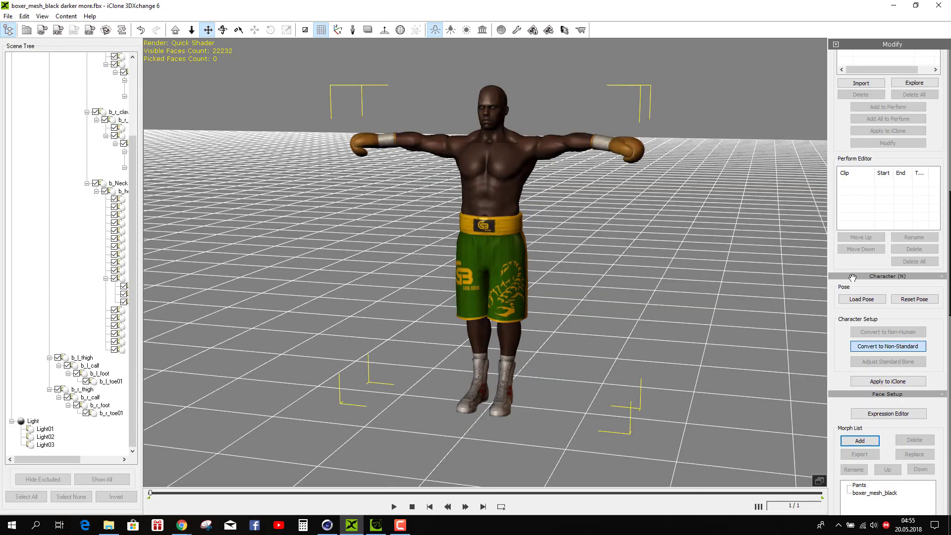
# Open the Expression Editor and check the Downward head pose and the Leftward, Downward and Rightward both-eyes poses on the boxer's face
pyautogui.click(880, 416)
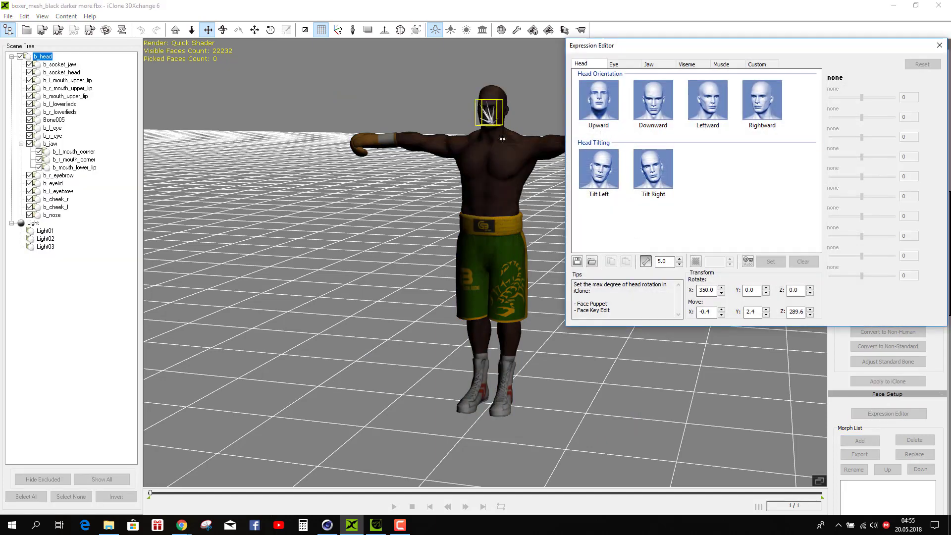
pyautogui.scroll(10, 438, 272)
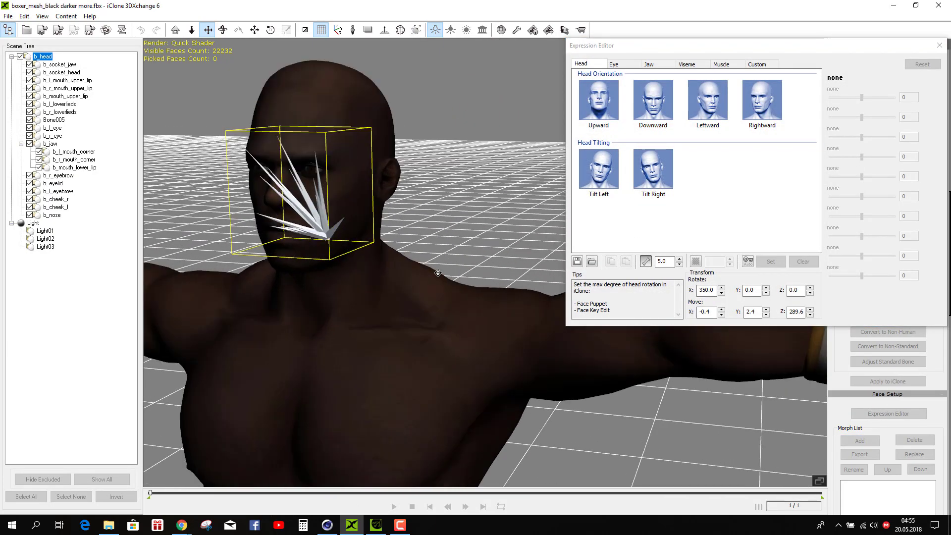
pyautogui.scroll(-5, 437, 273)
pyautogui.scroll(2, 475, 302)
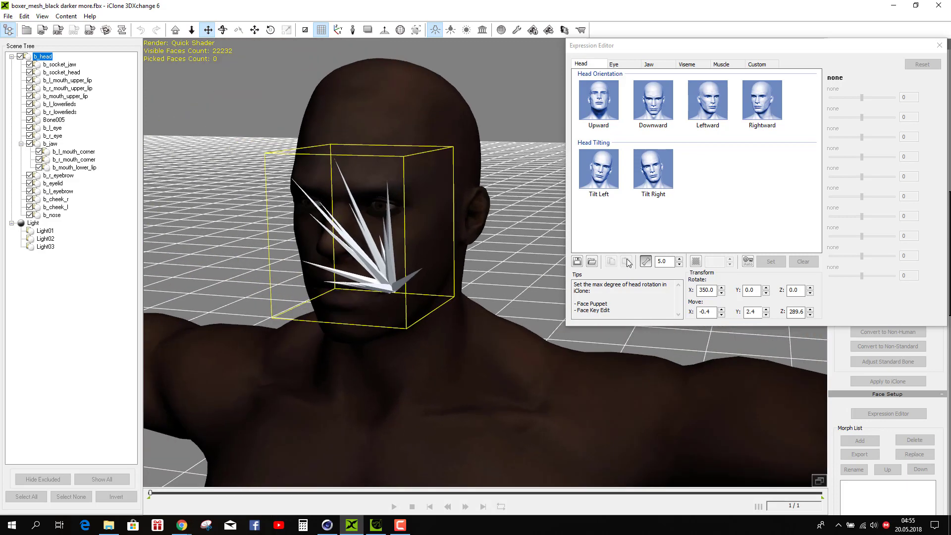
pyautogui.click(641, 104)
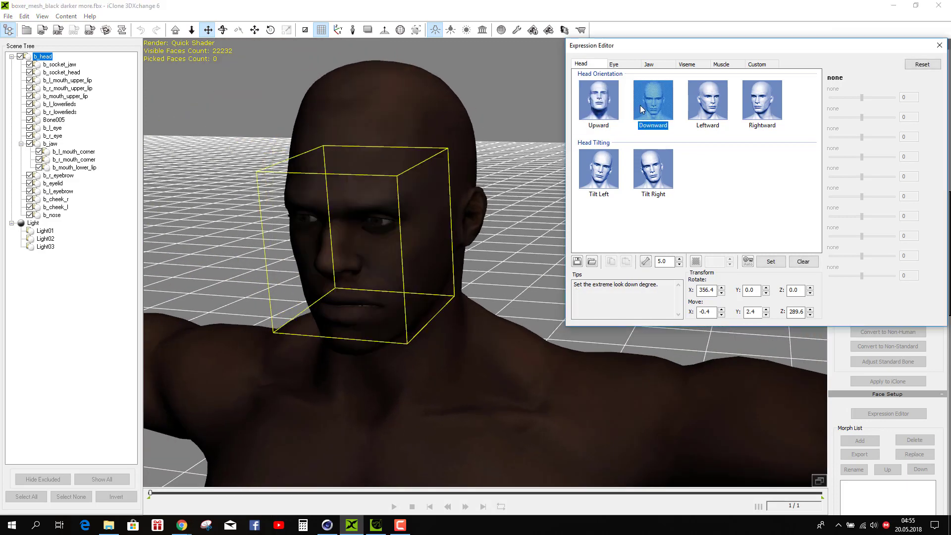
pyautogui.click(619, 65)
pyautogui.click(641, 107)
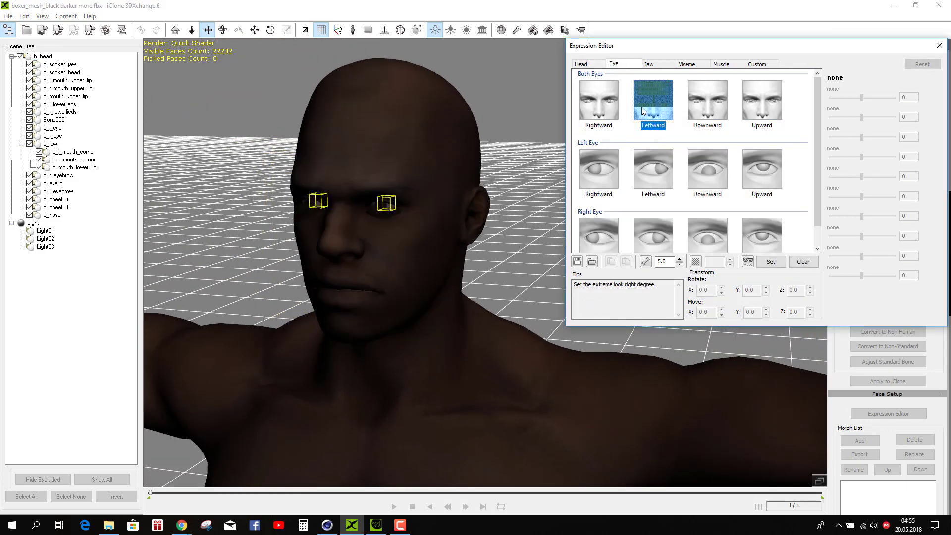
pyautogui.click(700, 106)
pyautogui.click(602, 107)
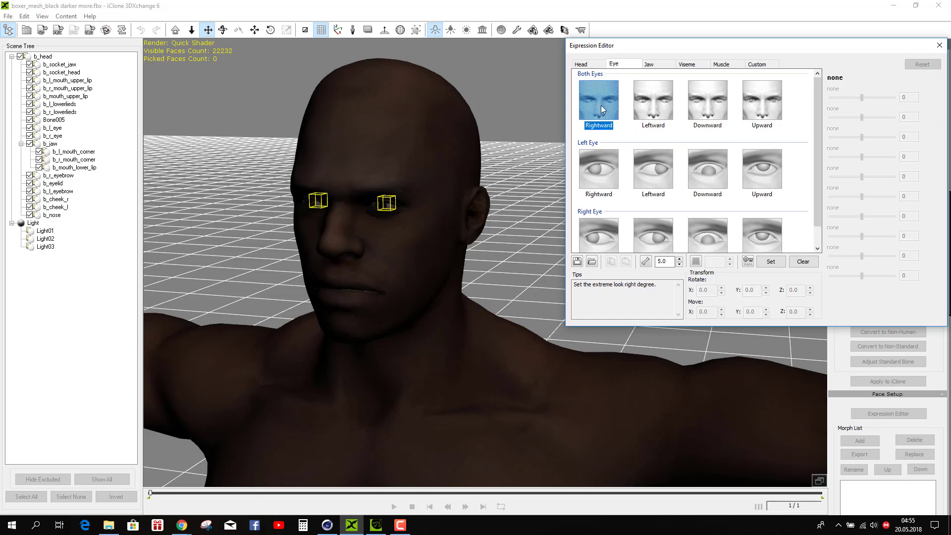
# Load the head facial animation profile into the Expression Editor from the Upward head orientation
pyautogui.click(585, 64)
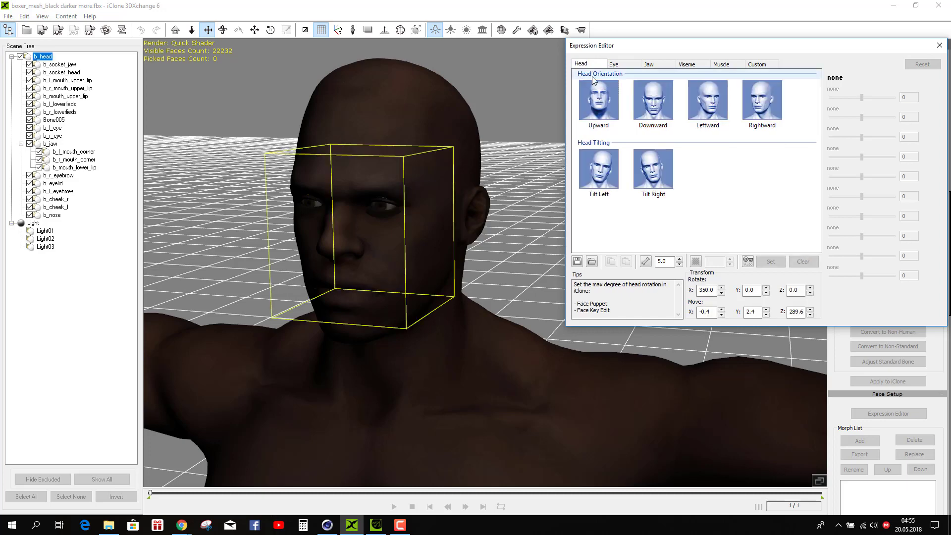
pyautogui.click(599, 109)
pyautogui.click(591, 261)
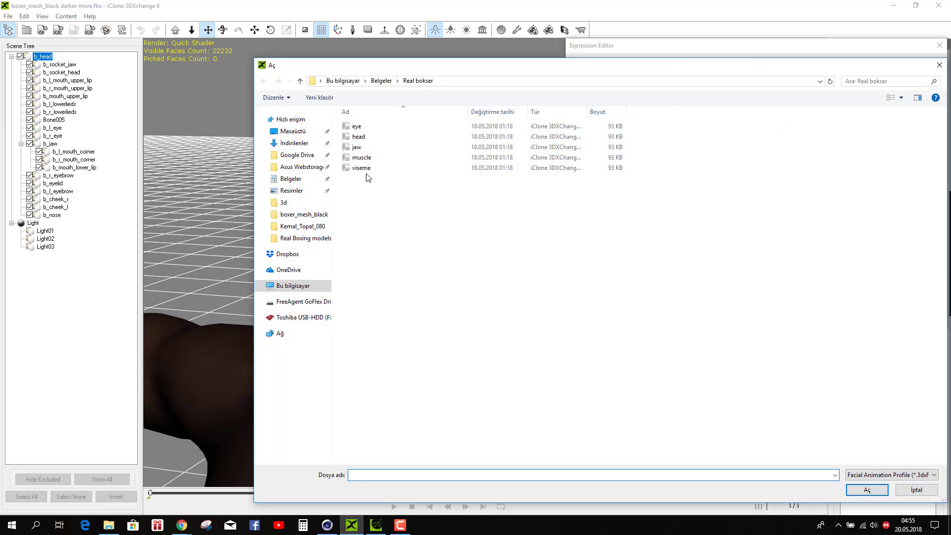
pyautogui.doubleClick(348, 137)
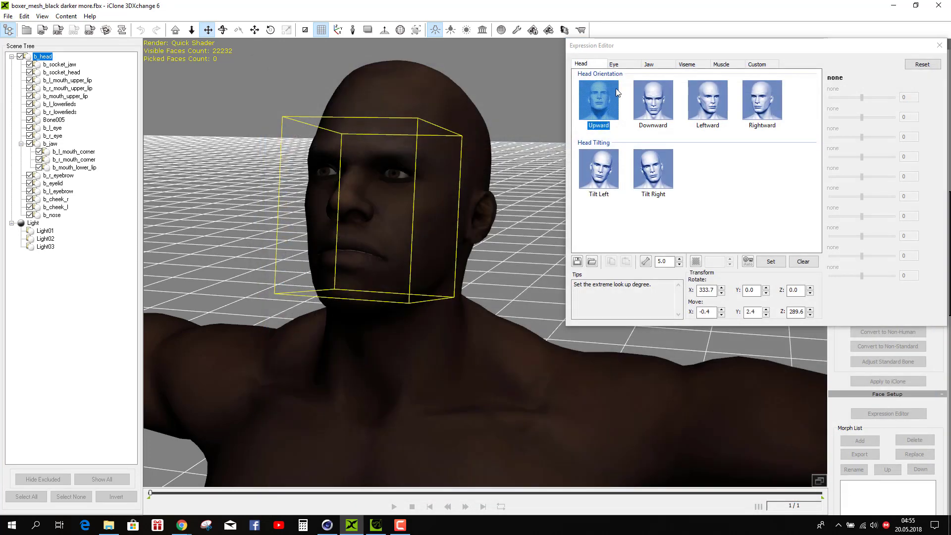
# Check the Leftward both-eyes pose and the Leftward and Rightward rotate-and-move jaw poses on the boxer's face
pyautogui.click(614, 65)
pyautogui.click(633, 103)
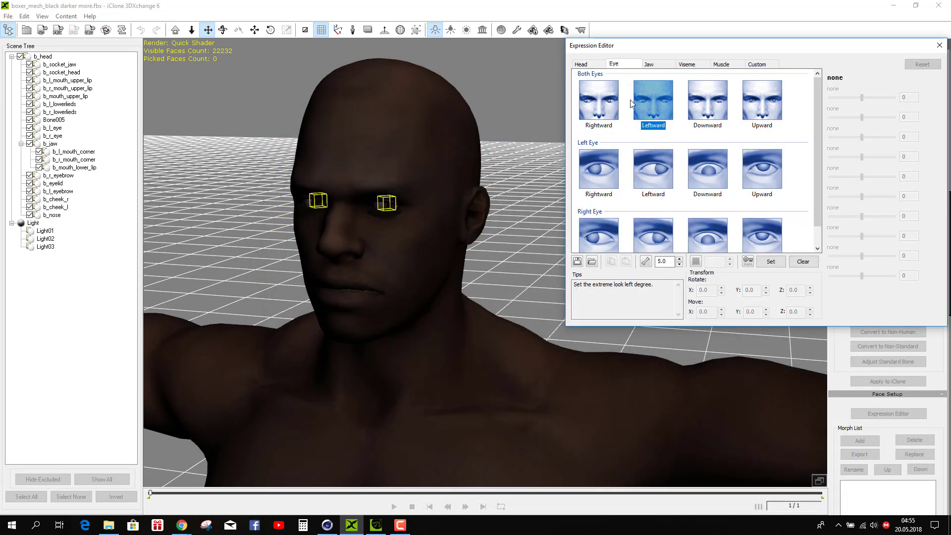
pyautogui.click(649, 65)
pyautogui.click(656, 105)
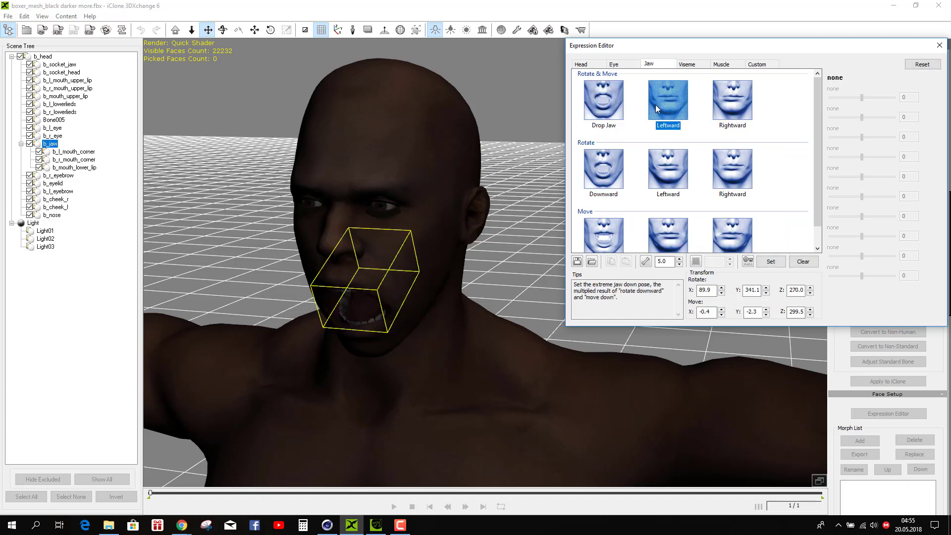
pyautogui.click(712, 105)
# Check the Er and Ih viseme mouth shapes on the boxer's face
pyautogui.click(687, 63)
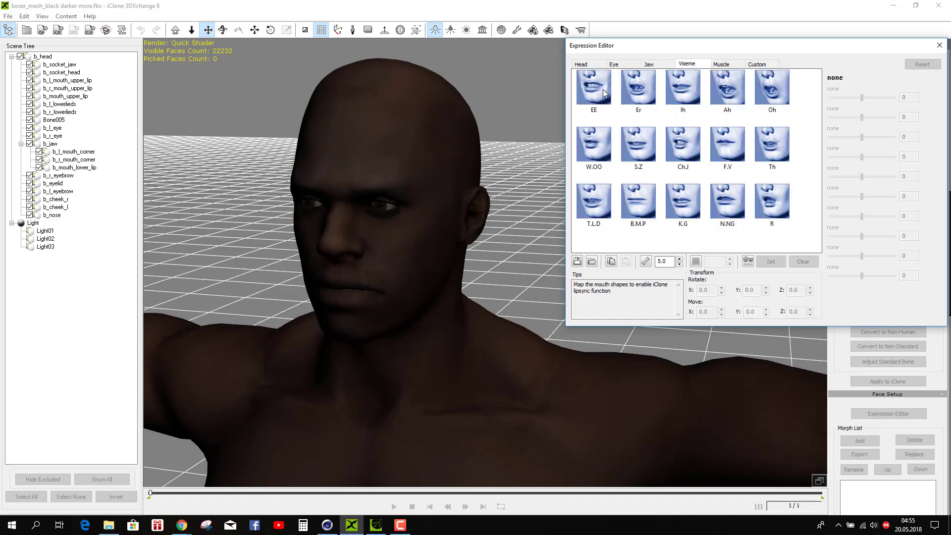
pyautogui.click(627, 88)
pyautogui.click(673, 93)
# Check the Brow & Eyelids muscle poses, including the inner and outer brow raises, eye blinks, Eyes Squint and Eyelids Enlarge
pyautogui.click(721, 64)
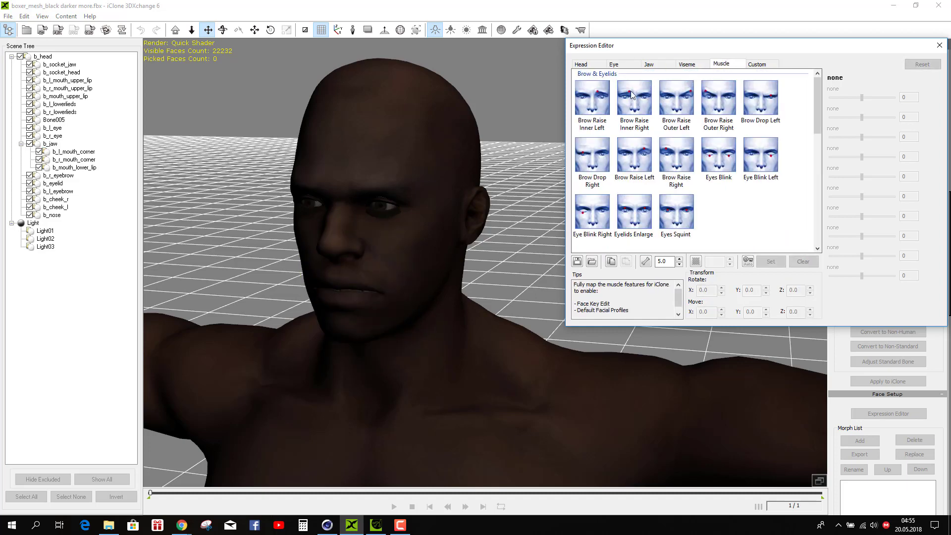
pyautogui.click(604, 96)
pyautogui.click(628, 102)
pyautogui.click(672, 108)
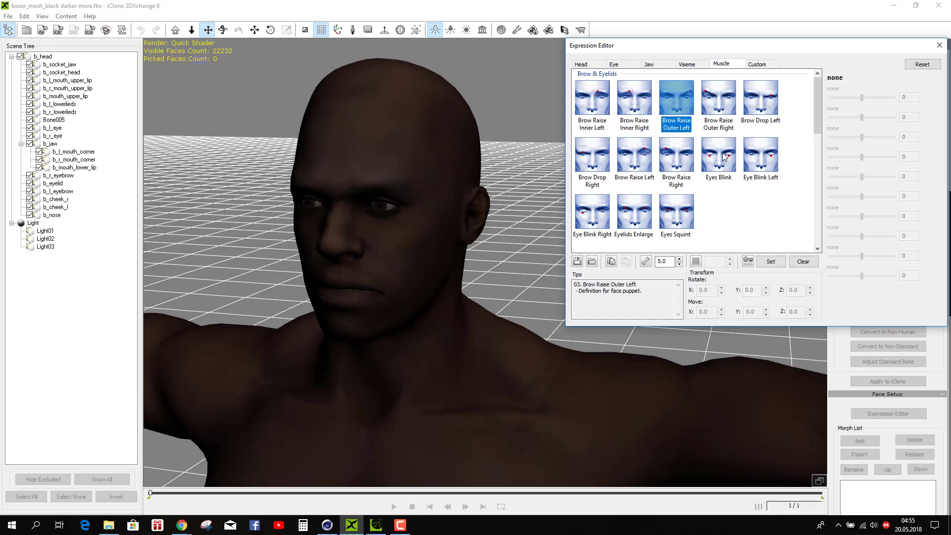
pyautogui.click(735, 159)
pyautogui.click(753, 153)
pyautogui.click(676, 214)
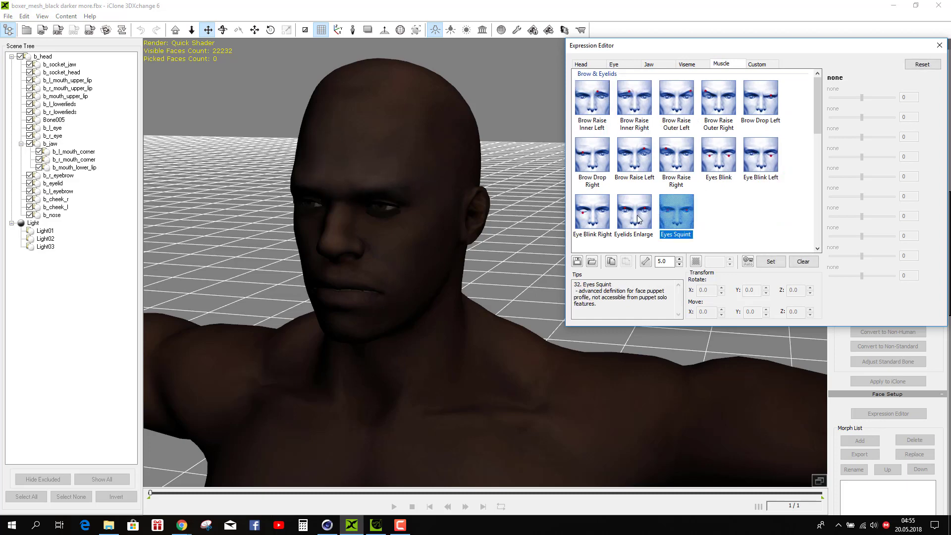
pyautogui.click(636, 218)
pyautogui.click(605, 219)
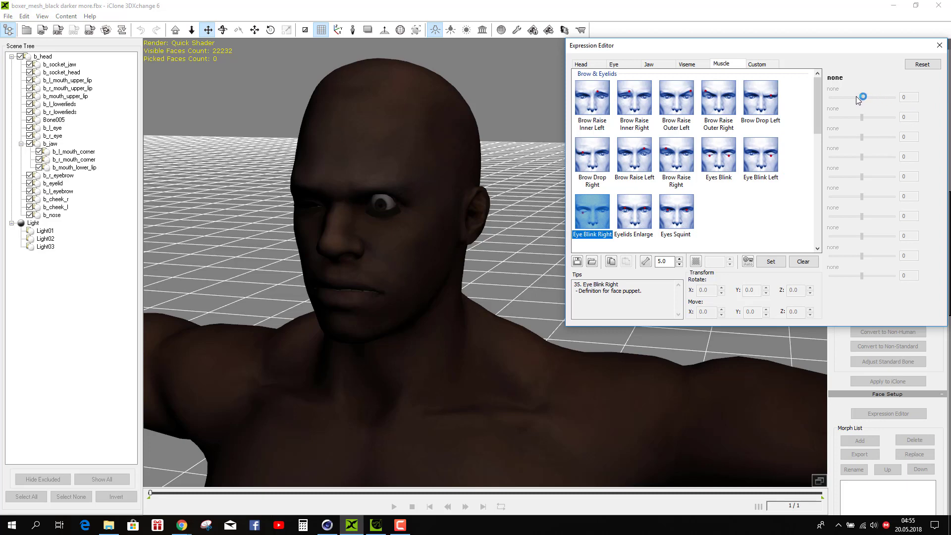
# Check the Cheek & Nose muscle poses from Cheek Raise Left through Nose Scrunch to Nose Flank Raise
pyautogui.scroll(-2, 813, 134)
pyautogui.scroll(-1, 812, 134)
pyautogui.click(605, 126)
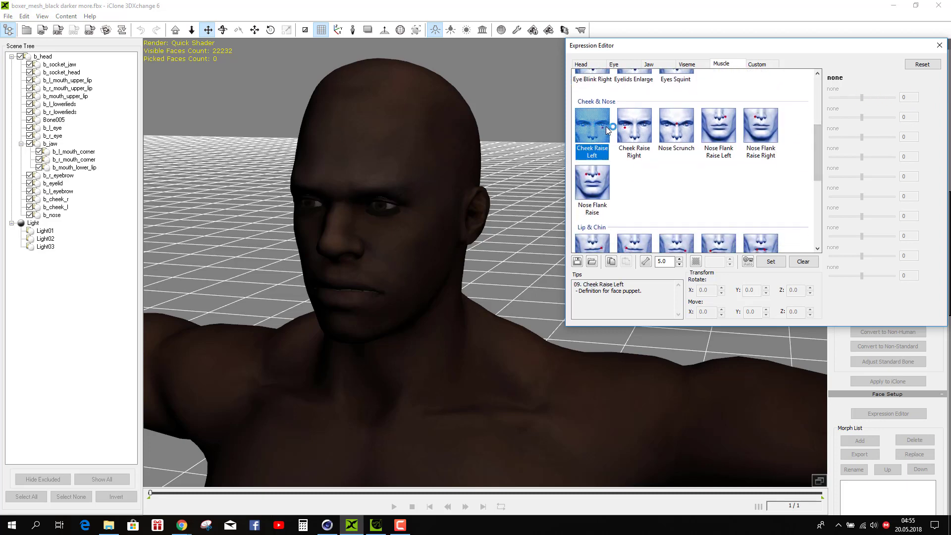
pyautogui.click(635, 128)
pyautogui.click(685, 126)
pyautogui.press('Right')
pyautogui.press('Right')
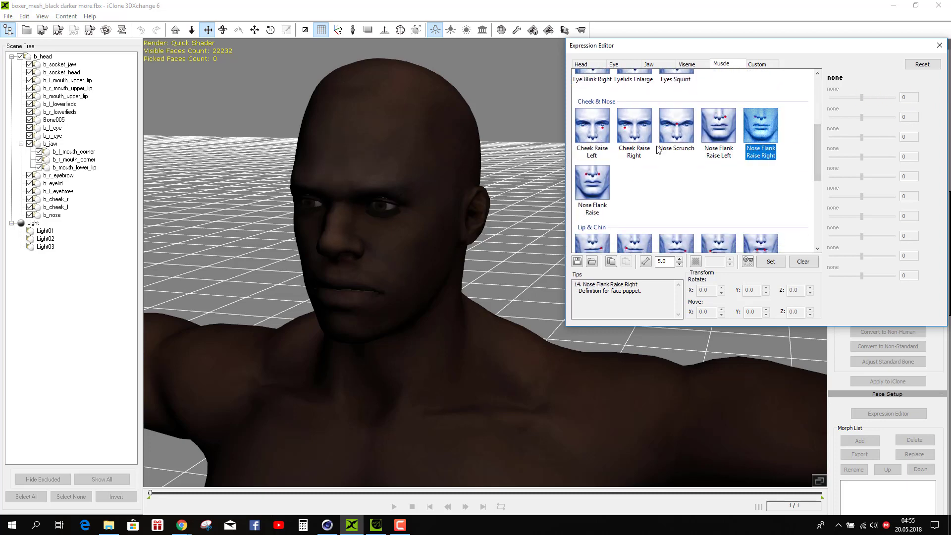
pyautogui.click(593, 184)
# Check the Lip & Chin poses from Lips Smirk Left to Lips Puckered and close the Expression Editor
pyautogui.click(597, 243)
pyautogui.click(627, 245)
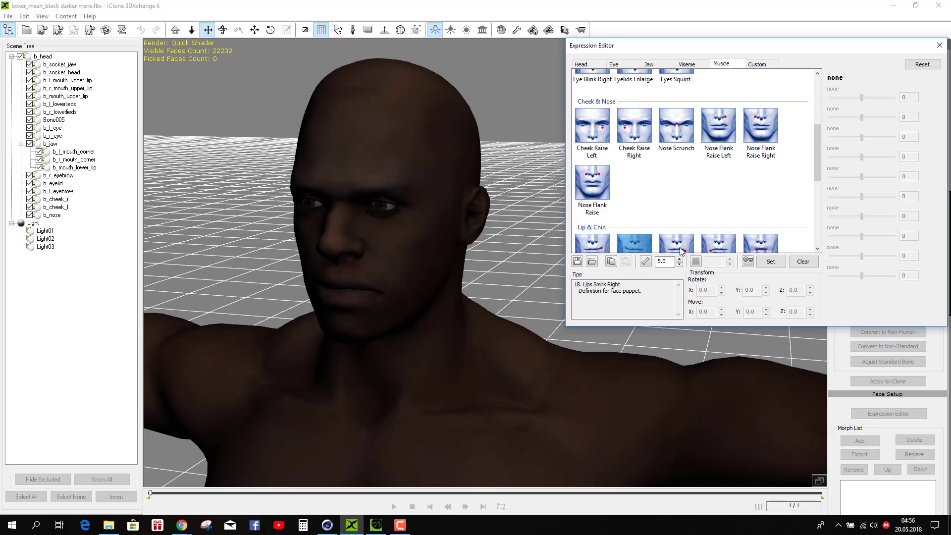
pyautogui.click(683, 250)
pyautogui.scroll(-1, 685, 250)
pyautogui.click(718, 218)
pyautogui.click(757, 217)
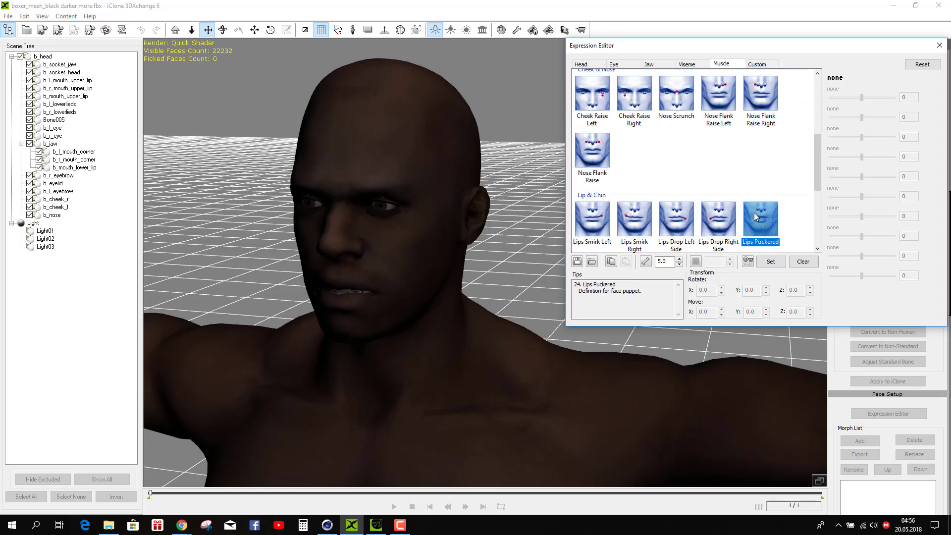
pyautogui.click(940, 46)
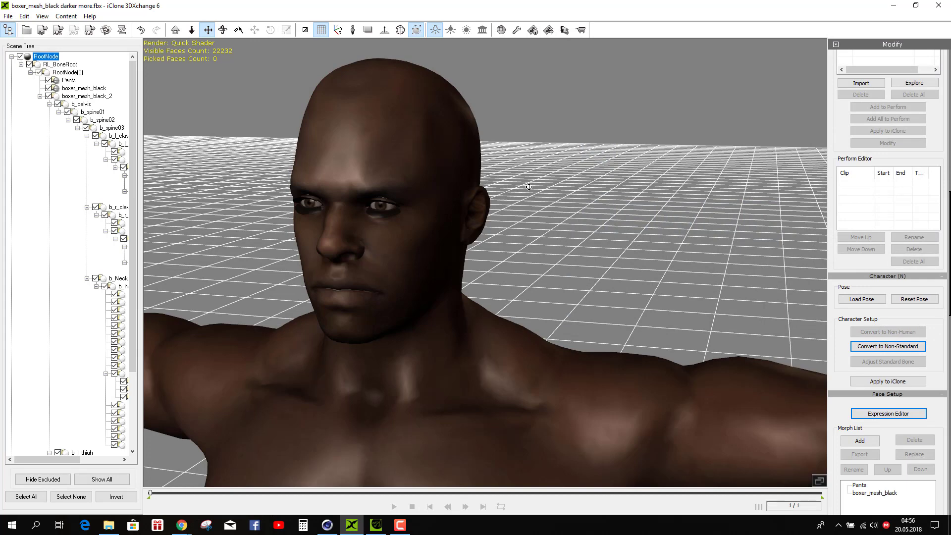
# Pick the eyelashes material from the dark patch beneath the boxer's eye
pyautogui.scroll(3, 347, 187)
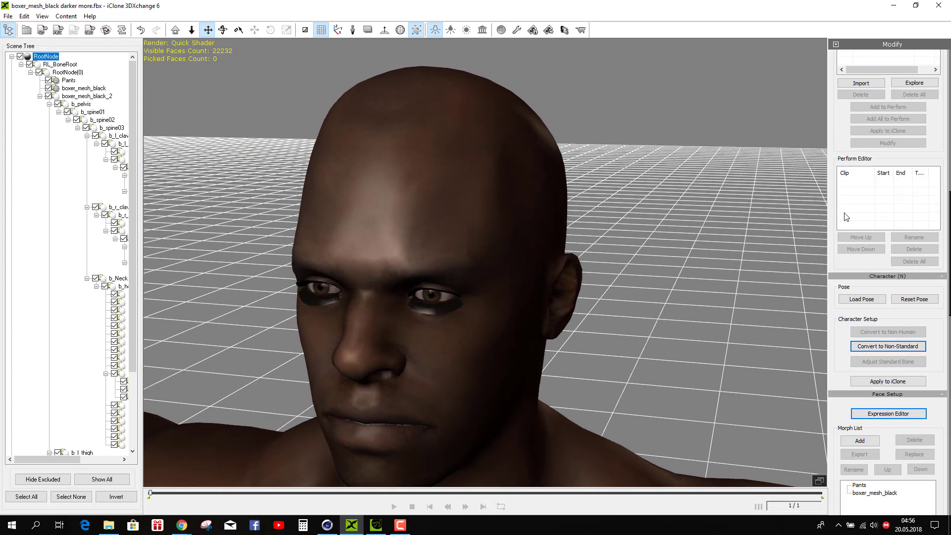
pyautogui.scroll(-10, 934, 315)
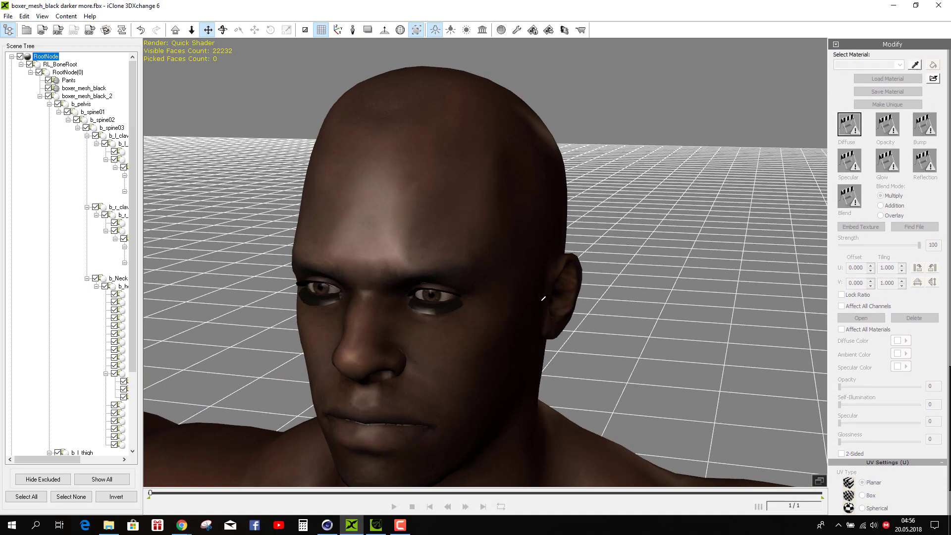
pyautogui.click(449, 303)
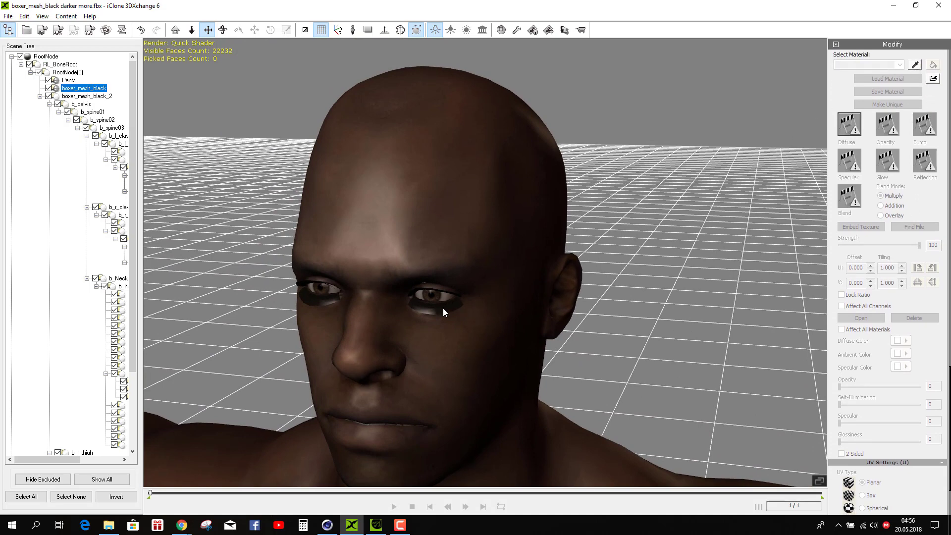
# Load the eyelashes image from the boxer_mesh_black tex folder as the eyelash material's opacity texture
pyautogui.doubleClick(886, 128)
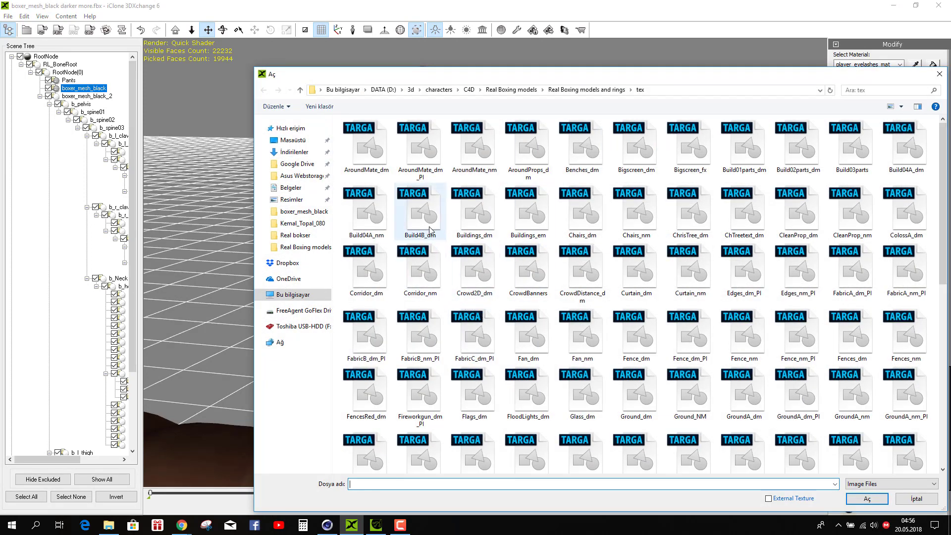
pyautogui.click(301, 89)
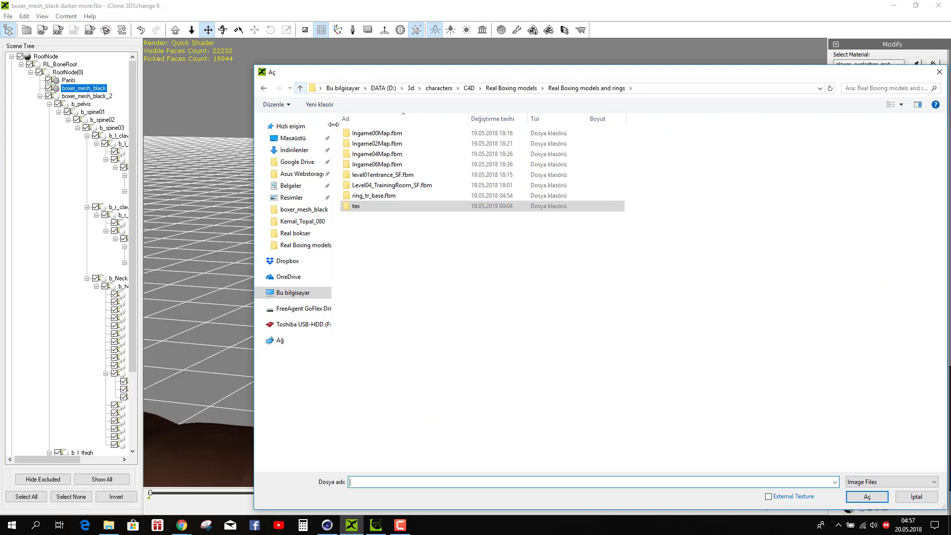
pyautogui.click(301, 88)
pyautogui.doubleClick(346, 144)
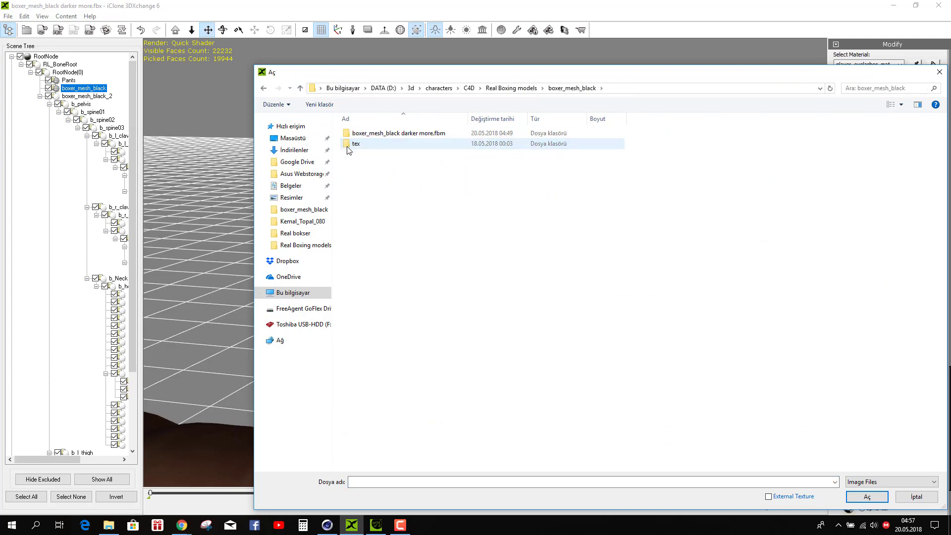
pyautogui.doubleClick(348, 147)
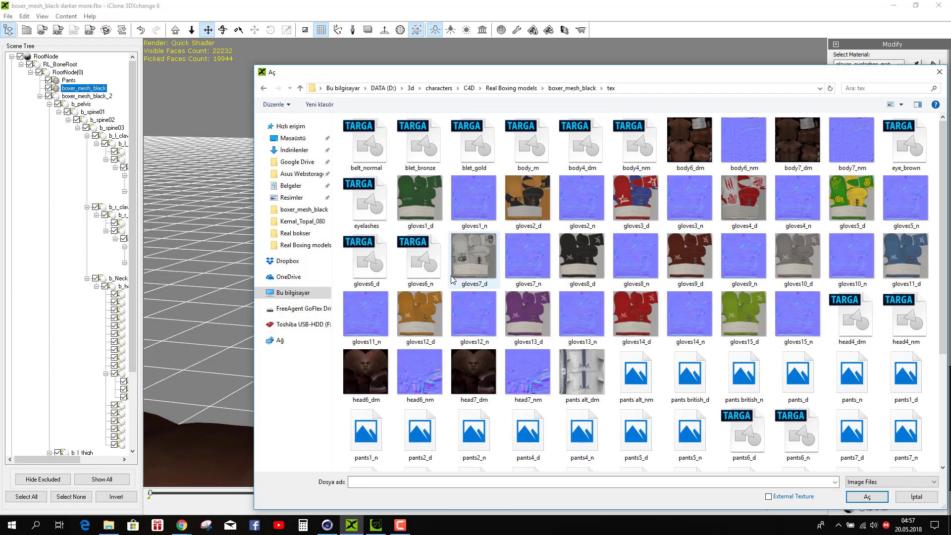
pyautogui.doubleClick(370, 204)
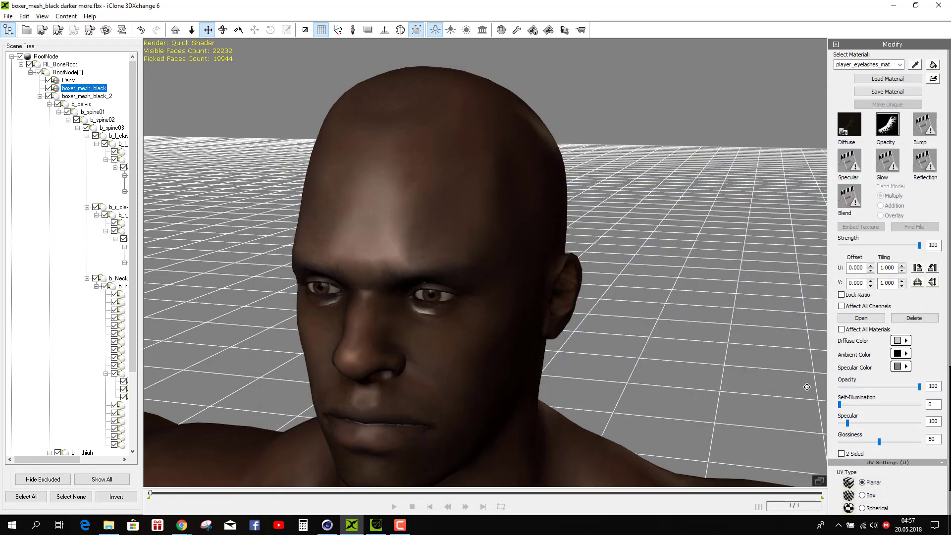
# Set the eyelash material's specular to 0 and inspect the boxer's eyes and upper body
pyautogui.moveTo(847, 423); pyautogui.dragTo(806, 429)
pyautogui.scroll(5, 458, 316)
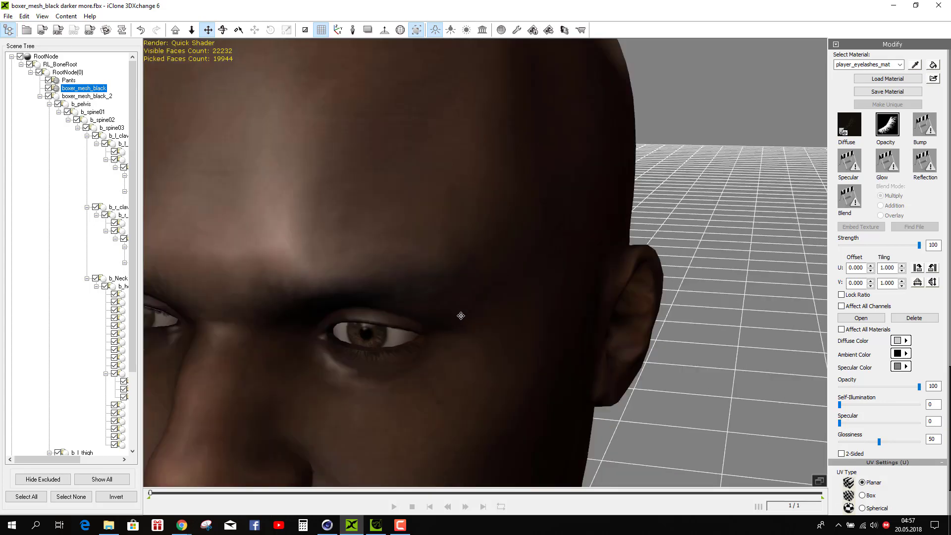
pyautogui.scroll(-6, 461, 316)
pyautogui.moveTo(463, 325); pyautogui.dragTo(480, 213, button='middle')
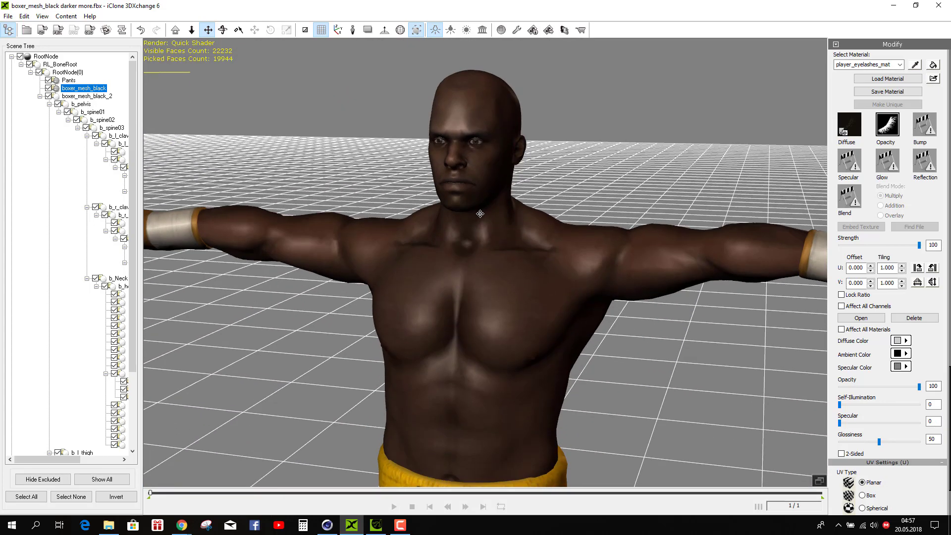
pyautogui.scroll(-4, 480, 213)
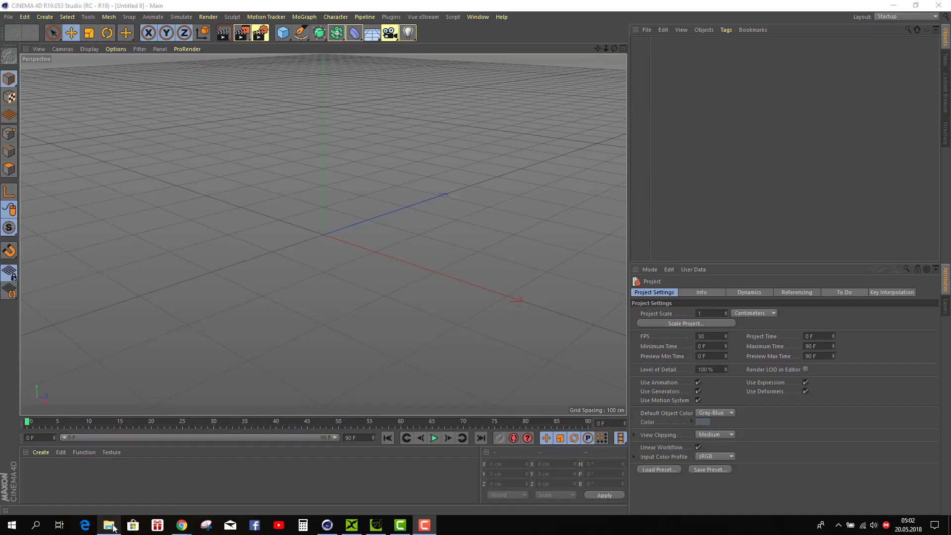
# In Cinema 4D, open t_025a_LUppercut_Head_LLeg_Normal, play its boxing animation and rewind it to the first frame
pyautogui.click(109, 525)
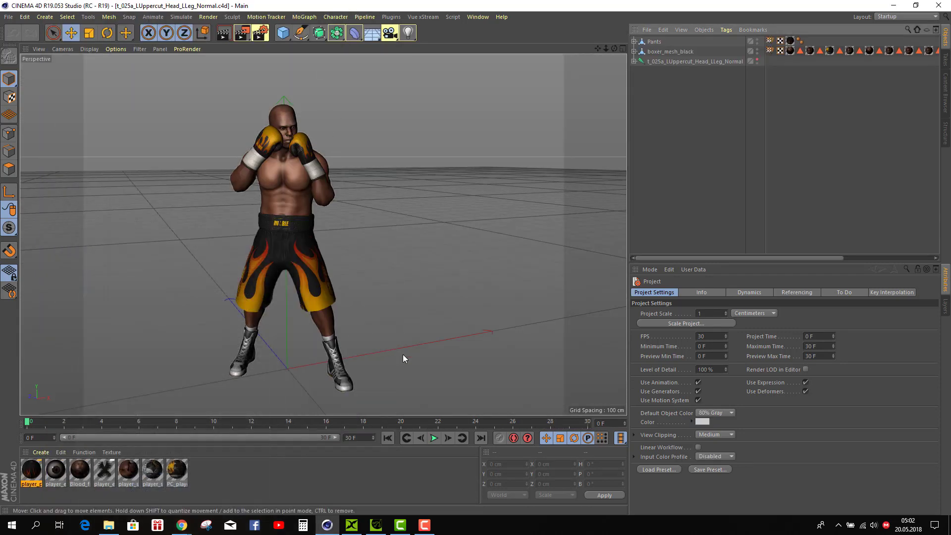
pyautogui.click(431, 438)
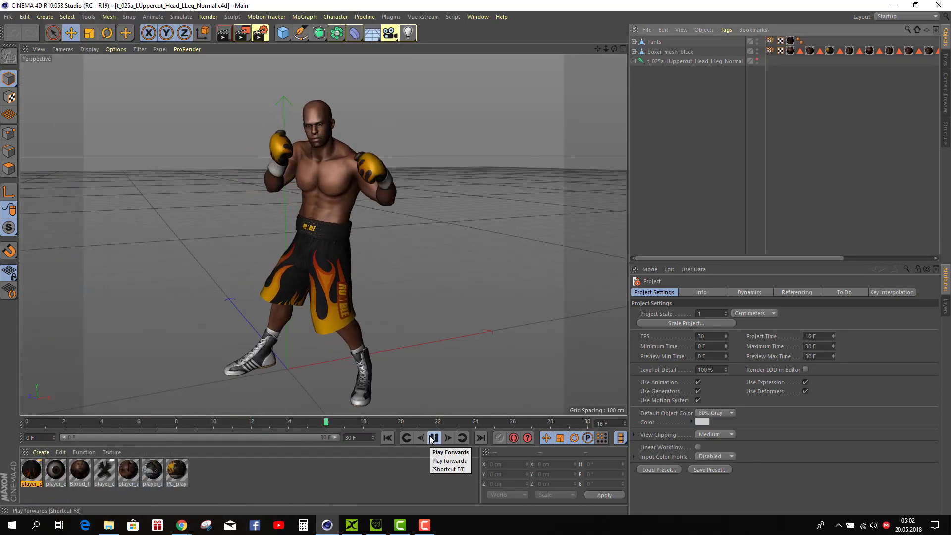
pyautogui.click(430, 436)
pyautogui.click(387, 438)
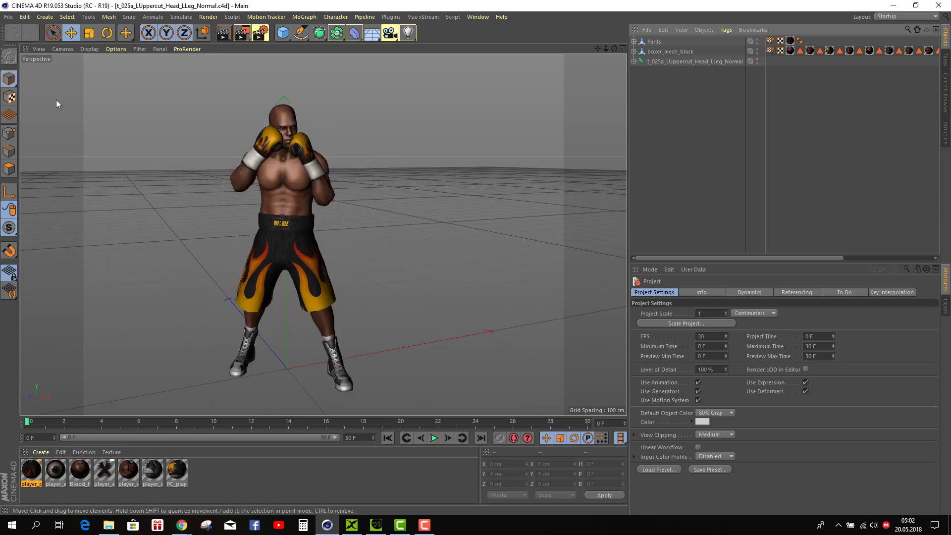
# Export the uppercut animation scene as an FBX file named t_025a_LUppercut_Head_LLeg_Normal in the boxer_mesh_black folder
pyautogui.click(9, 17)
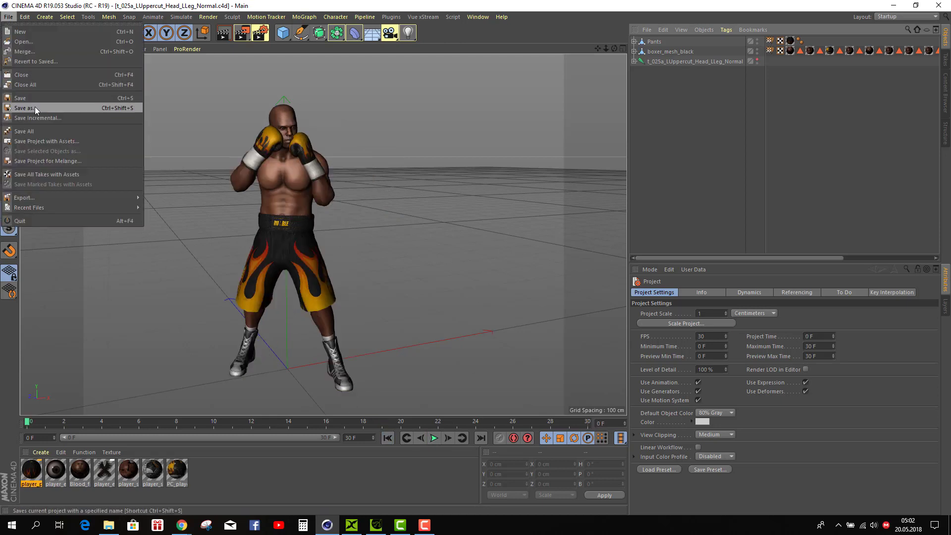
pyautogui.moveTo(95, 197)
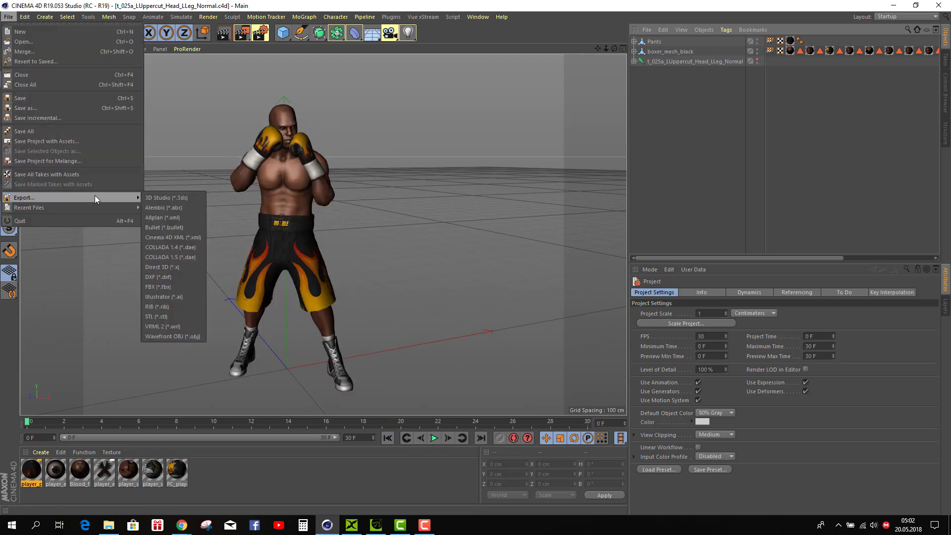
pyautogui.click(175, 285)
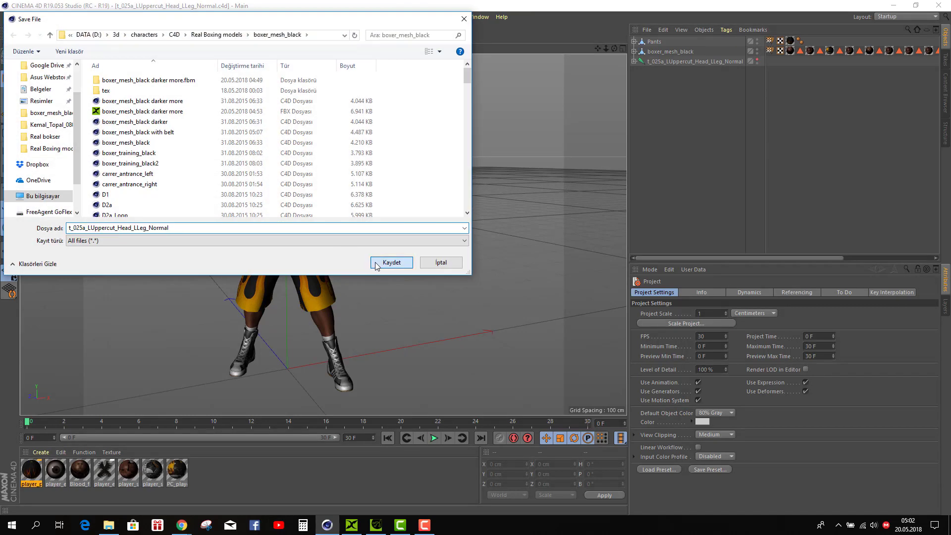
pyautogui.click(384, 263)
pyautogui.click(365, 370)
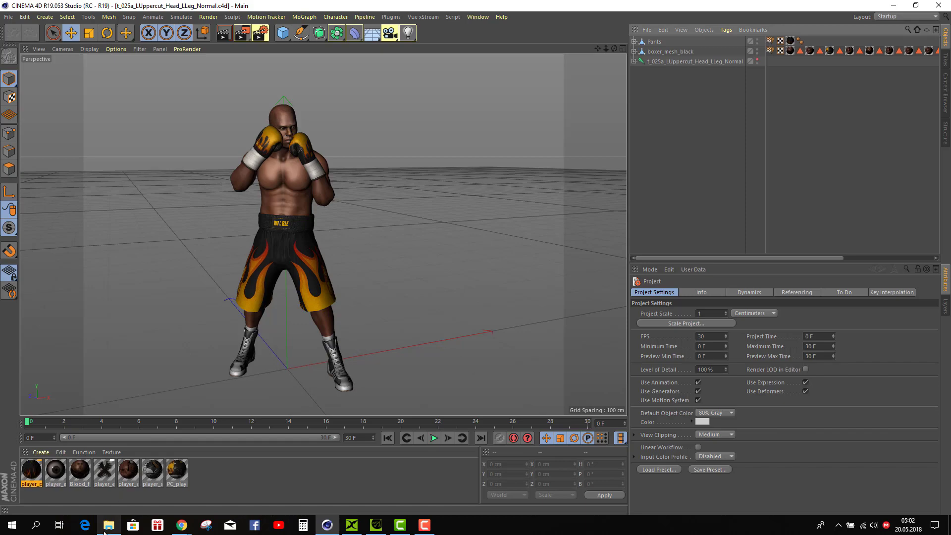
# In iClone 3DXchange, try to import the t_025a_LUppercut_Head_LLeg_Normal FBX into the boxer's Motion Library using the Current Character profile
pyautogui.moveTo(109, 529)
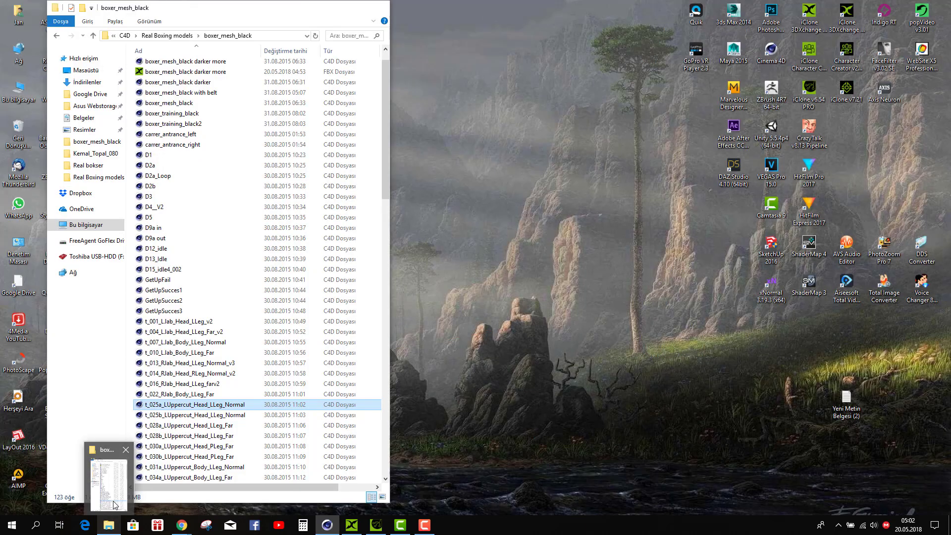
pyautogui.click(108, 486)
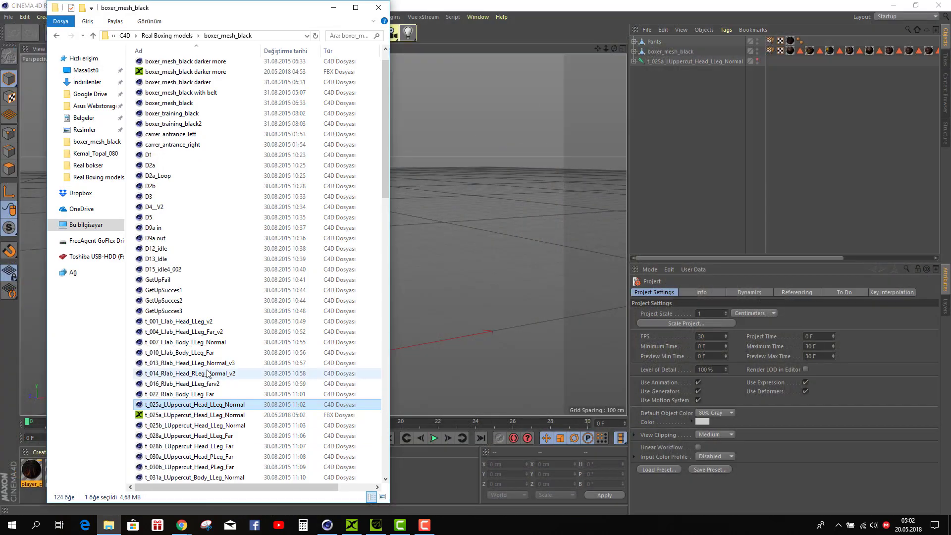
pyautogui.click(895, 6)
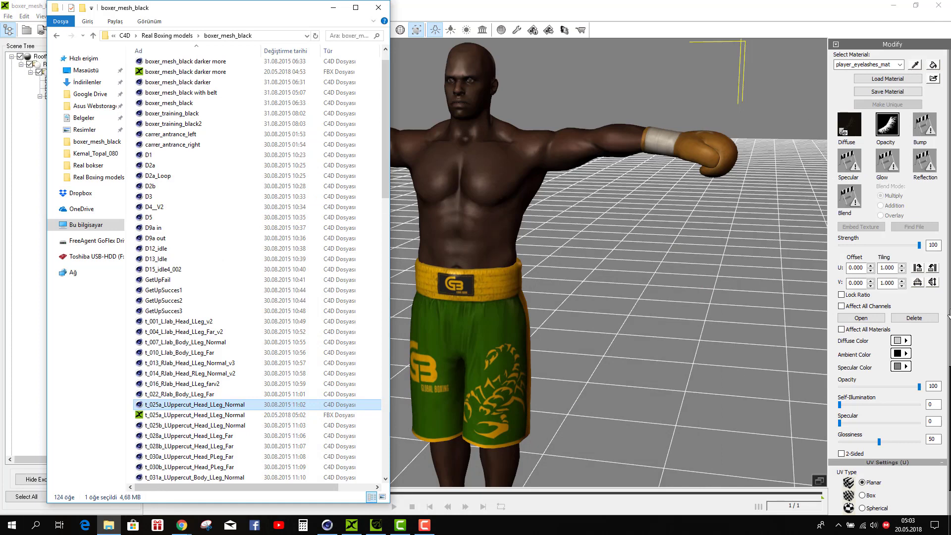
pyautogui.moveTo(949, 401); pyautogui.dragTo(949, 190)
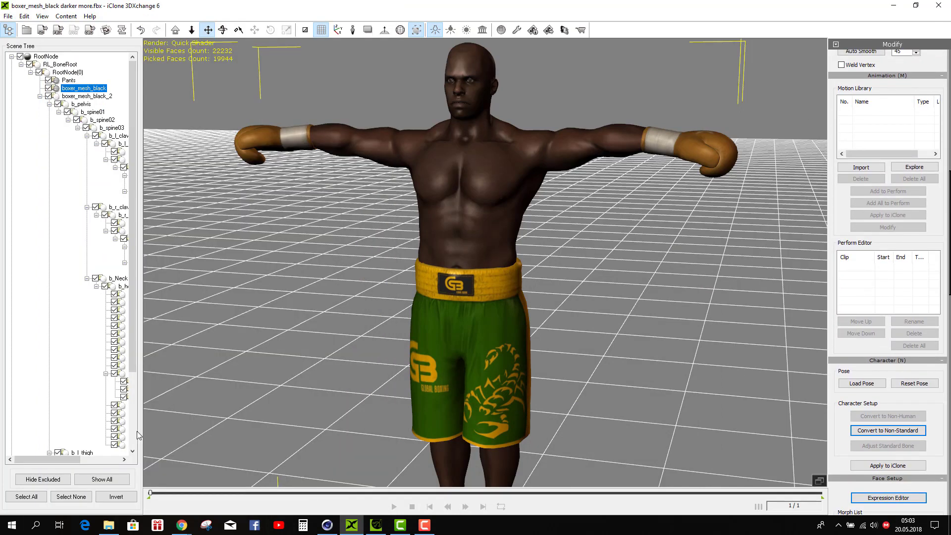
pyautogui.click(109, 471)
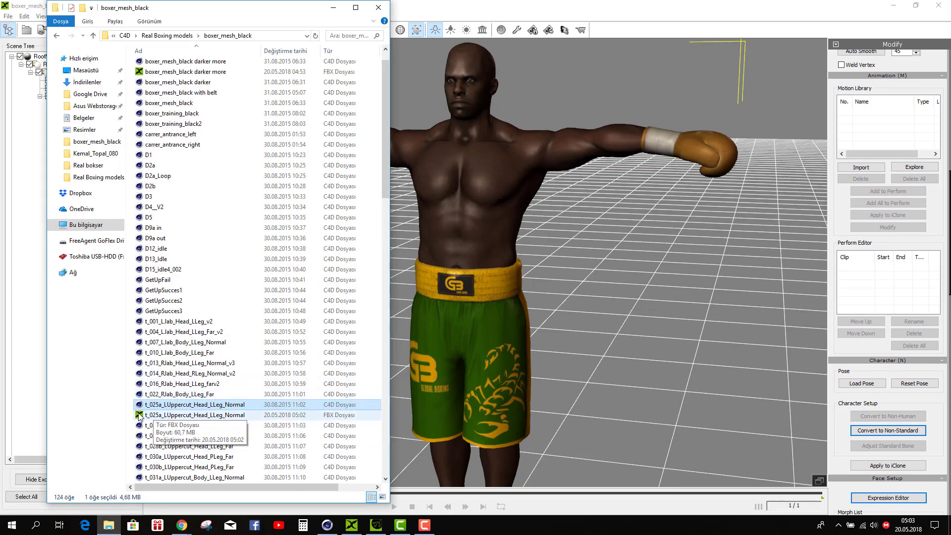
pyautogui.moveTo(139, 416); pyautogui.dragTo(847, 124)
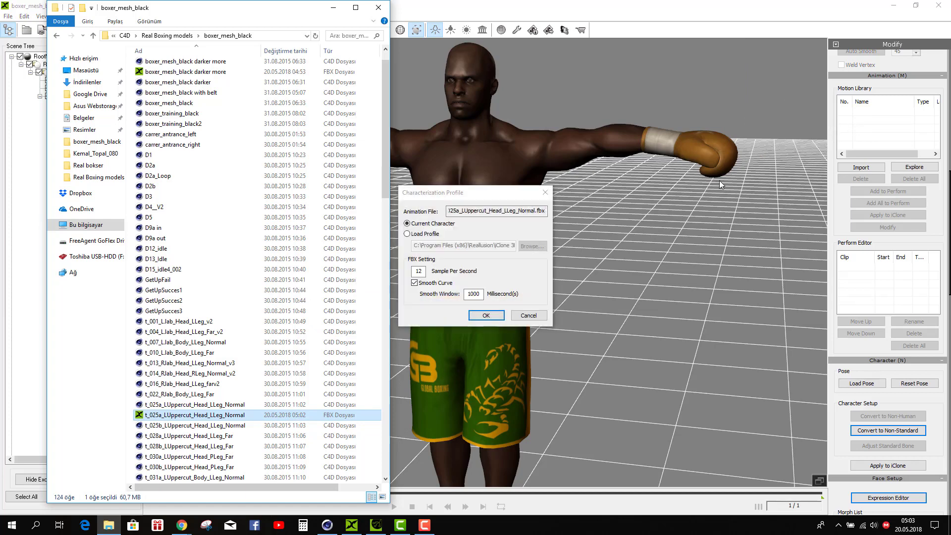
pyautogui.click(483, 316)
pyautogui.click(483, 315)
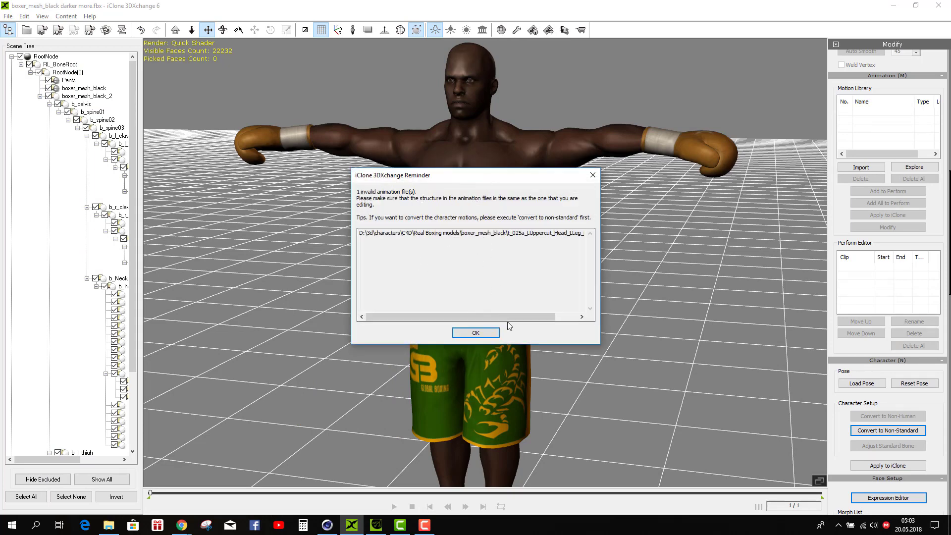
pyautogui.click(484, 332)
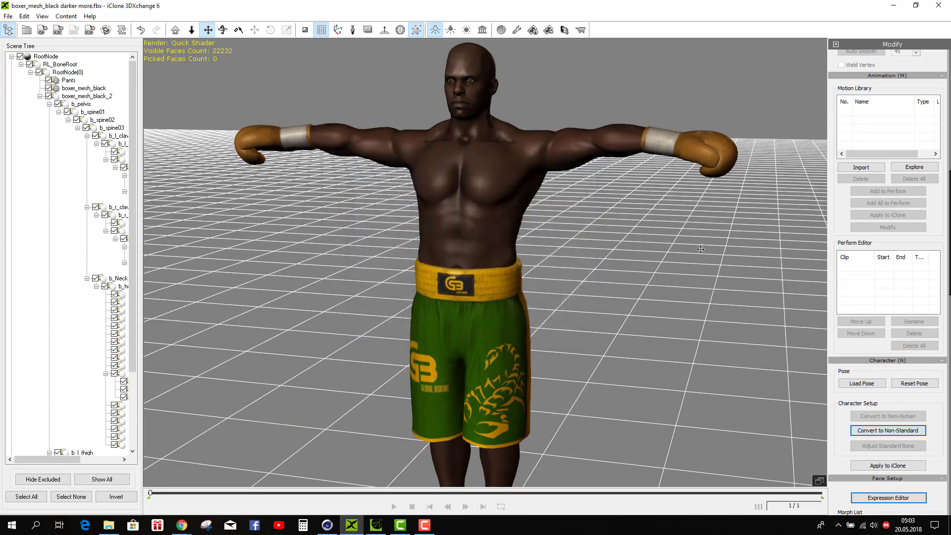
# Open the t_025a_LUppercut_Head_LLeg_Normal FBX in 3DXchange with Import Animation enabled, discarding the current character without exporting it
pyautogui.click(108, 525)
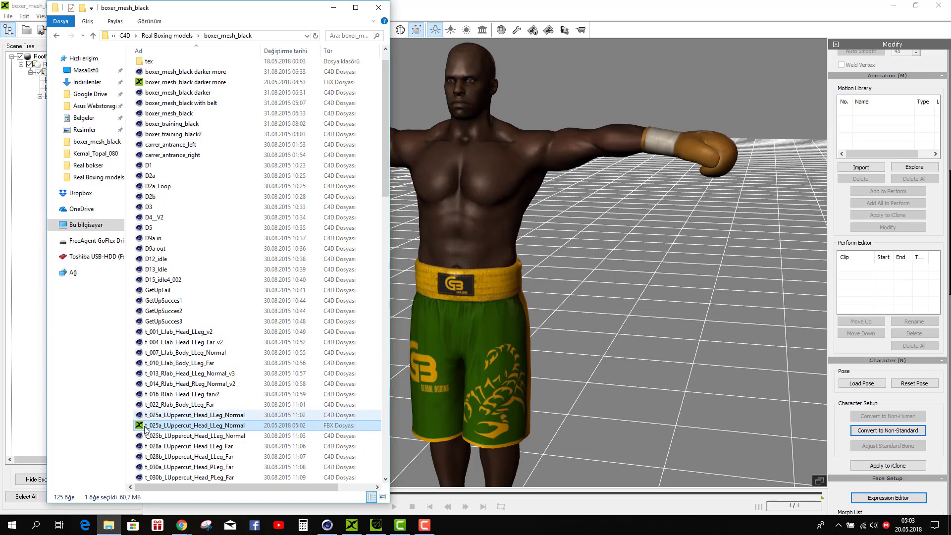
pyautogui.doubleClick(139, 425)
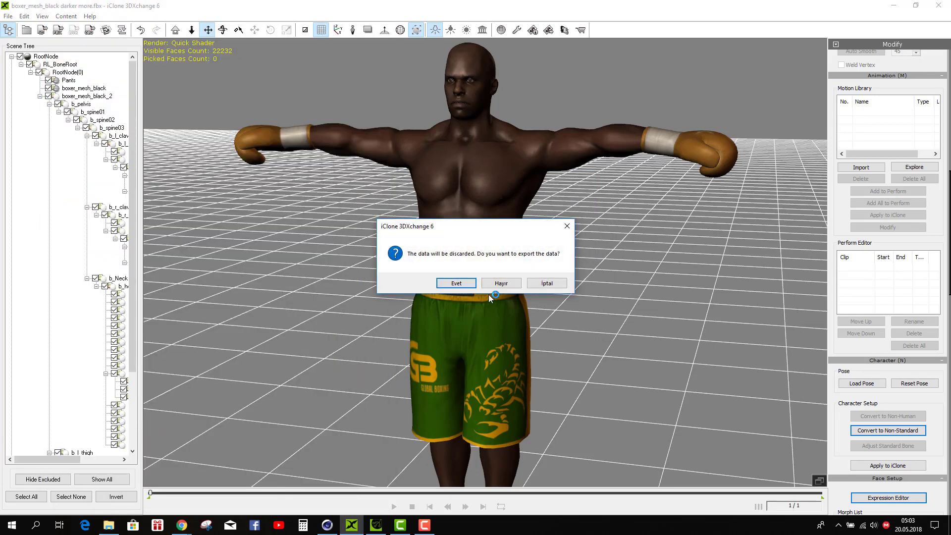
pyautogui.click(495, 284)
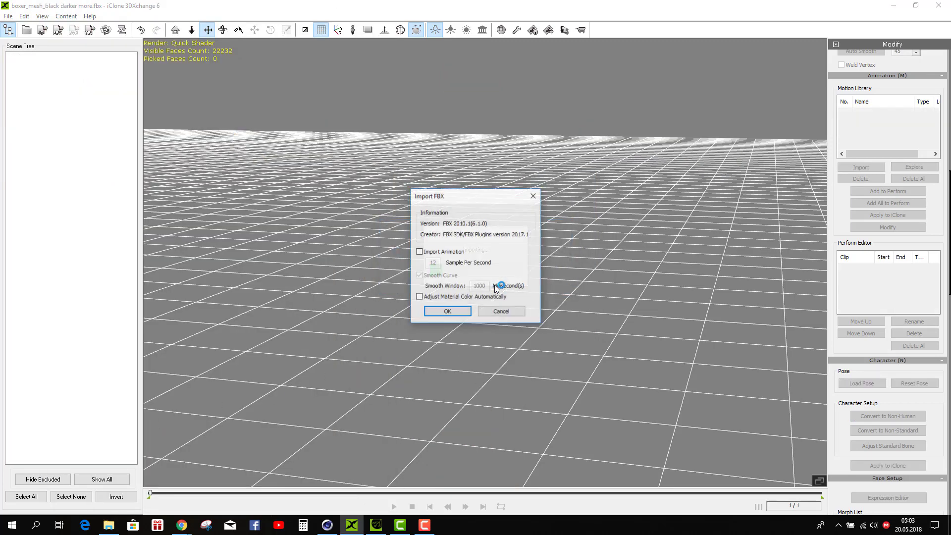
pyautogui.click(419, 252)
pyautogui.click(452, 311)
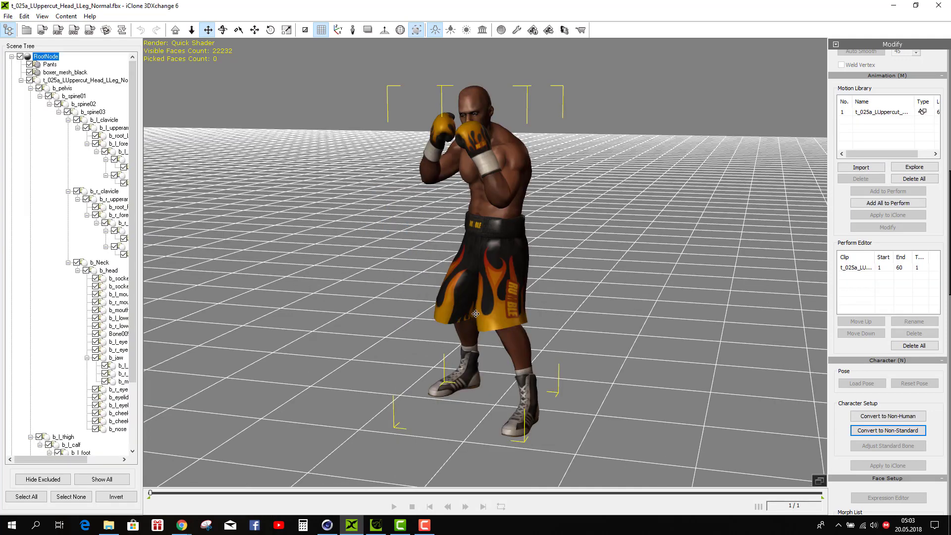
# Play the imported uppercut clip from the Motion Library and stop it
pyautogui.click(868, 112)
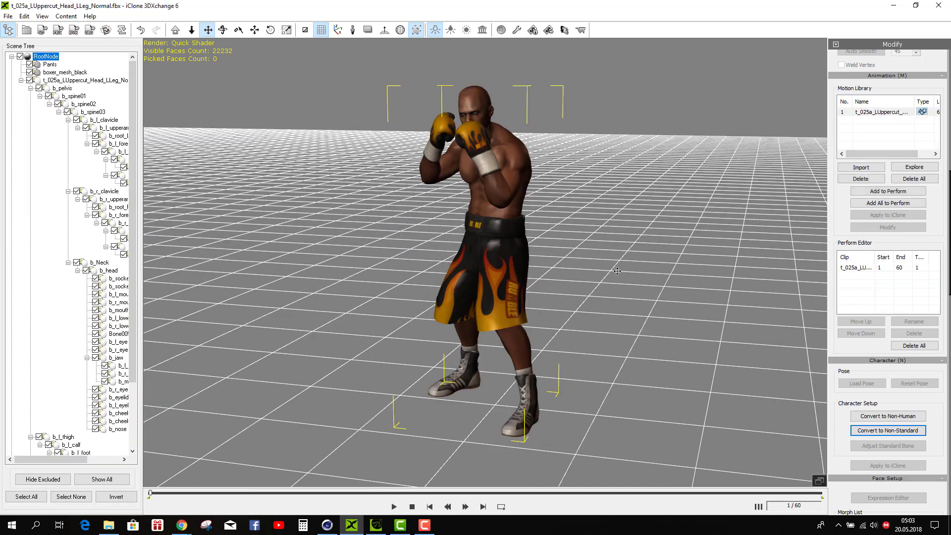
pyautogui.click(394, 507)
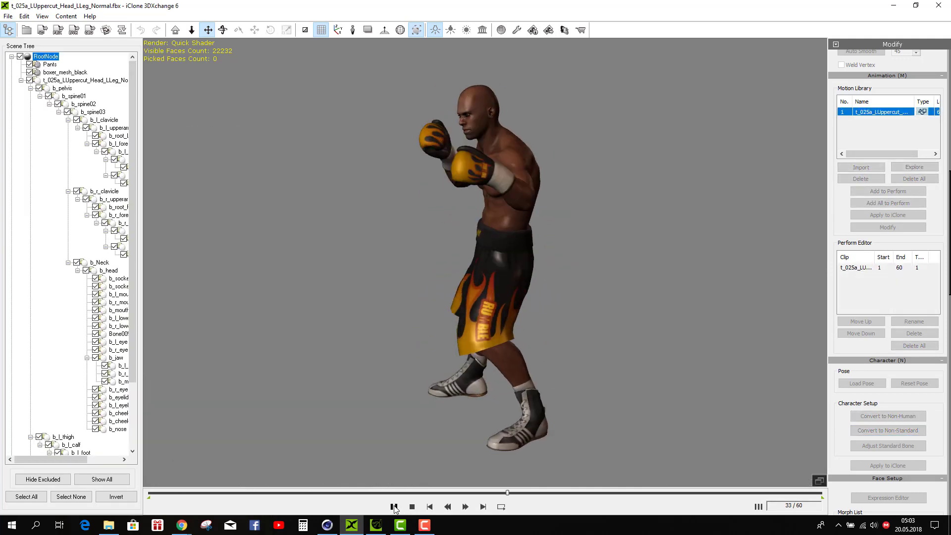
pyautogui.click(413, 507)
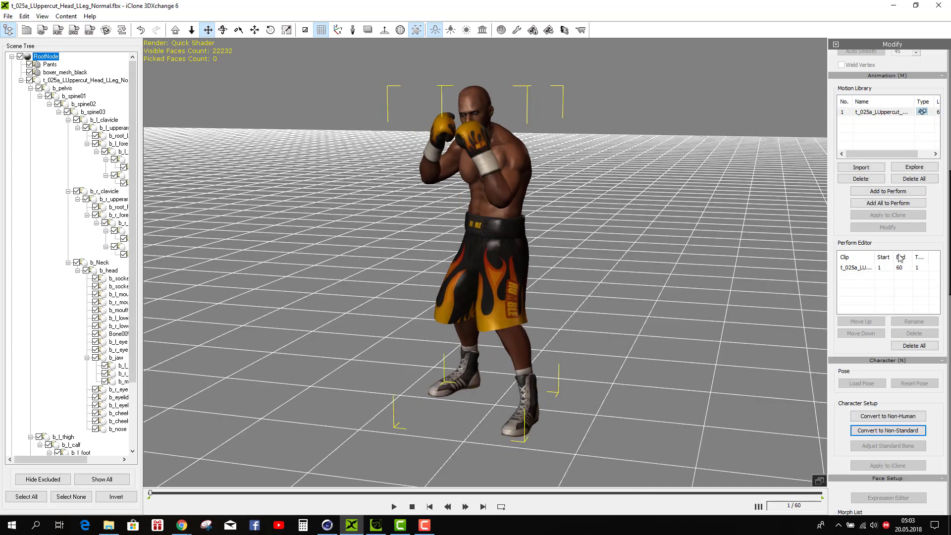
# Start converting the animated boxer to a non-standard character and load the boxer3 characterization profile from the Real bokser folder
pyautogui.click(894, 430)
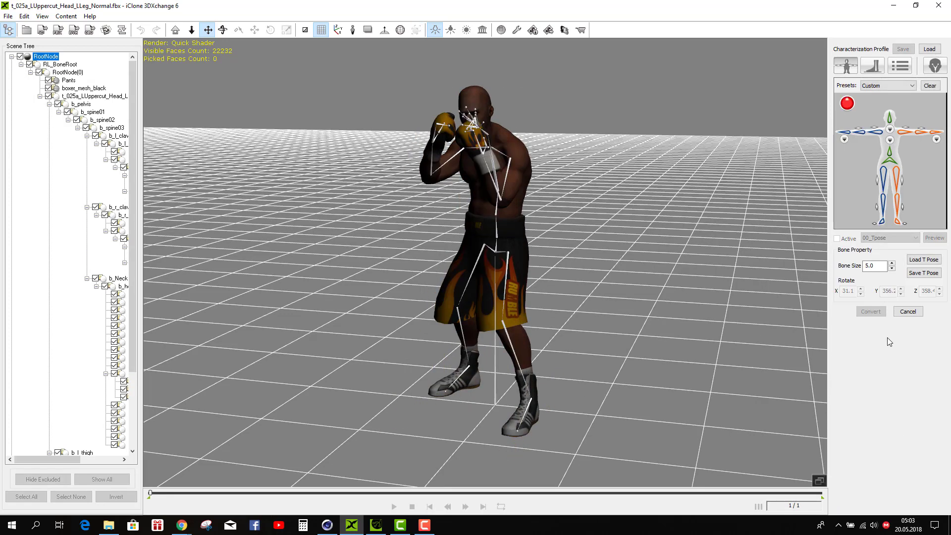
pyautogui.click(929, 49)
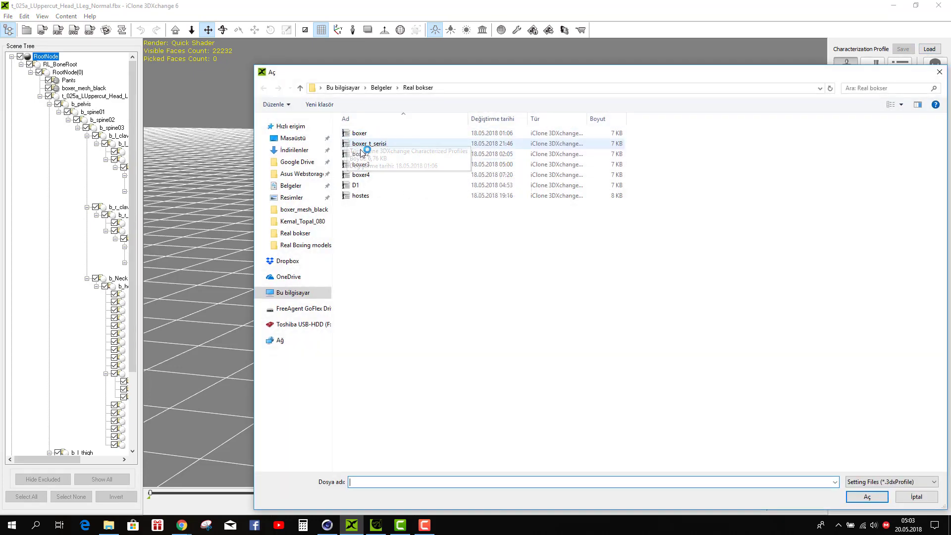
pyautogui.doubleClick(352, 168)
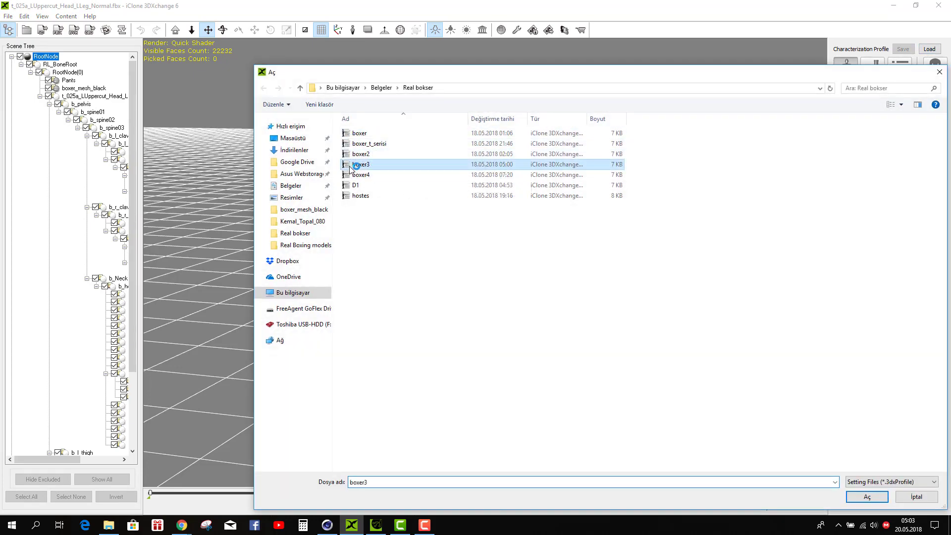
pyautogui.click(538, 285)
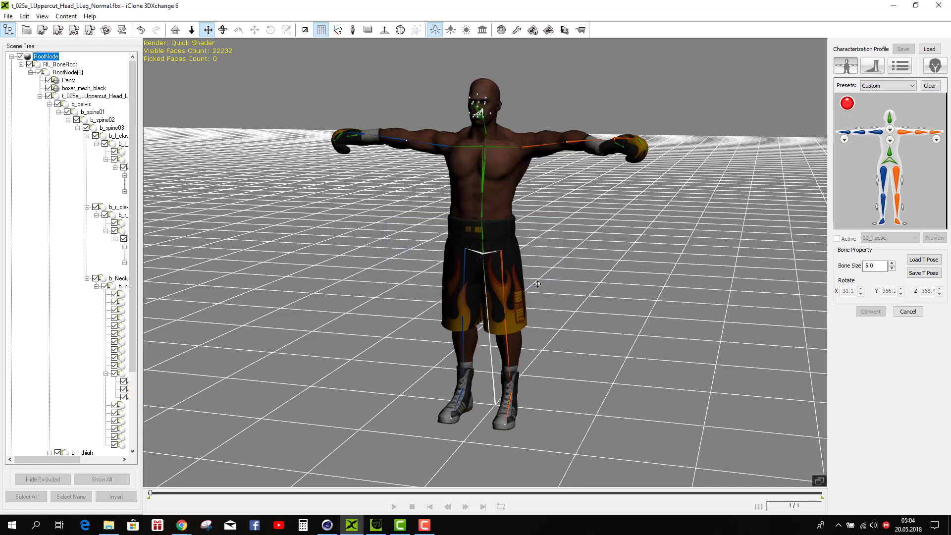
pyautogui.scroll(6, 535, 225)
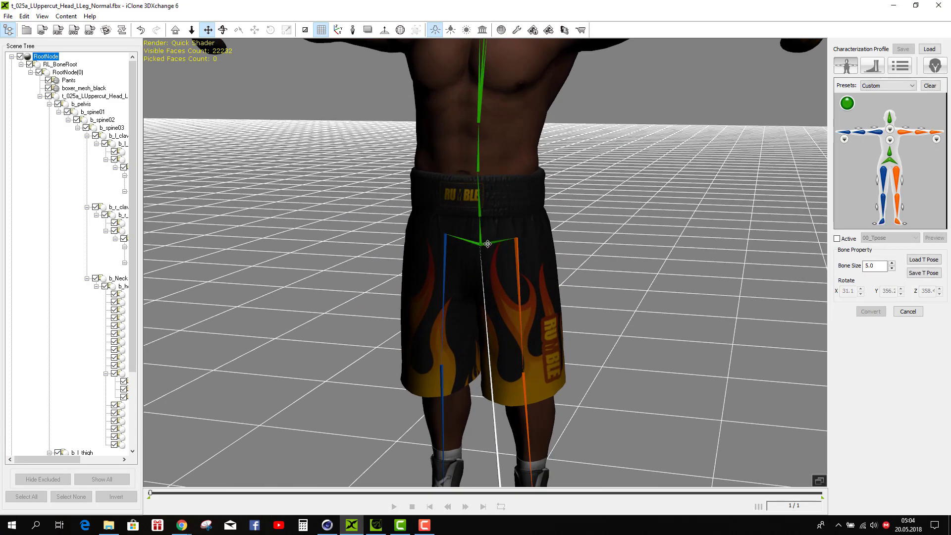
pyautogui.scroll(-6, 488, 246)
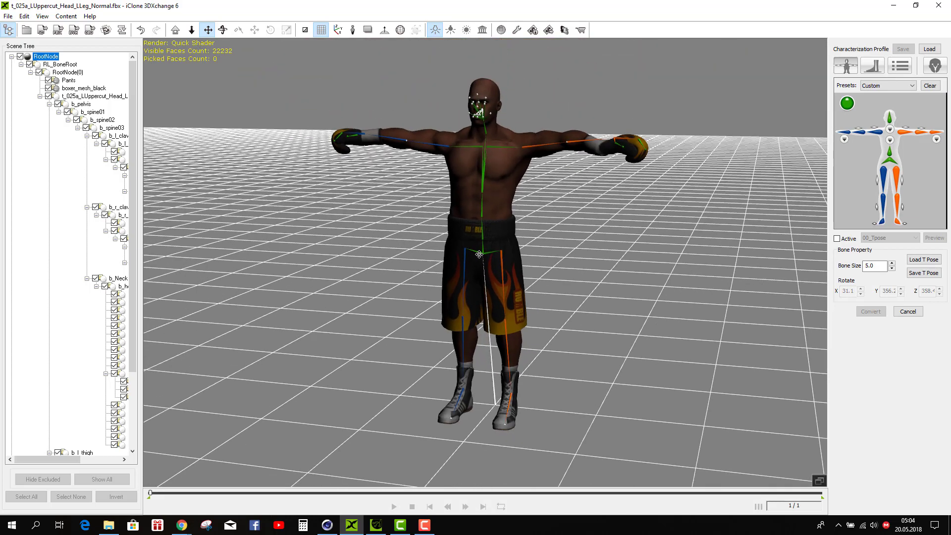
# Activate the characterization, review its hip and feet offset settings, and convert the boxer to a non-standard character
pyautogui.click(837, 238)
pyautogui.click(896, 67)
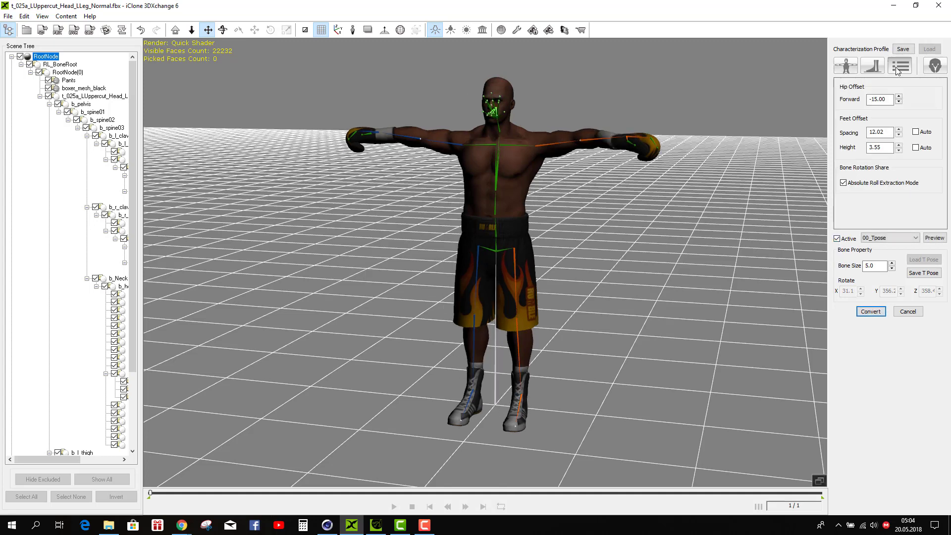
pyautogui.click(847, 67)
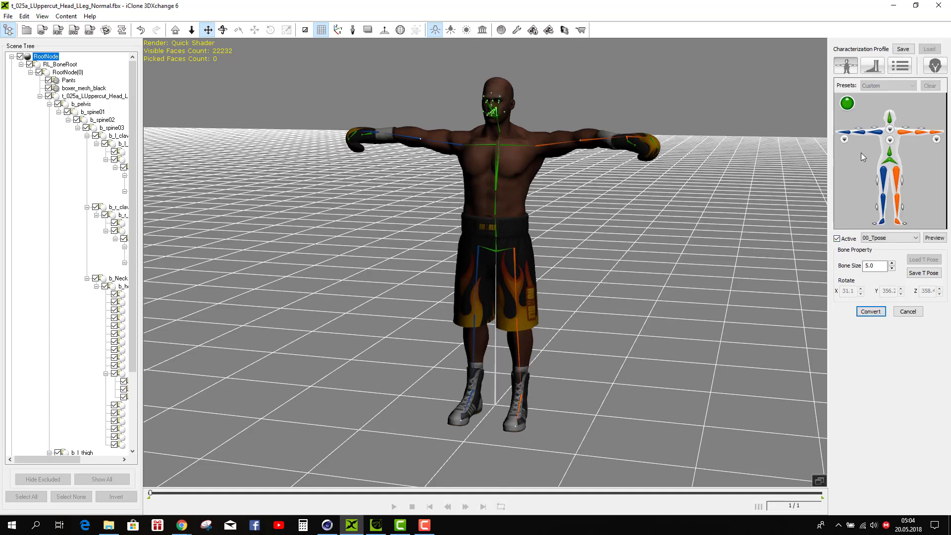
pyautogui.click(871, 311)
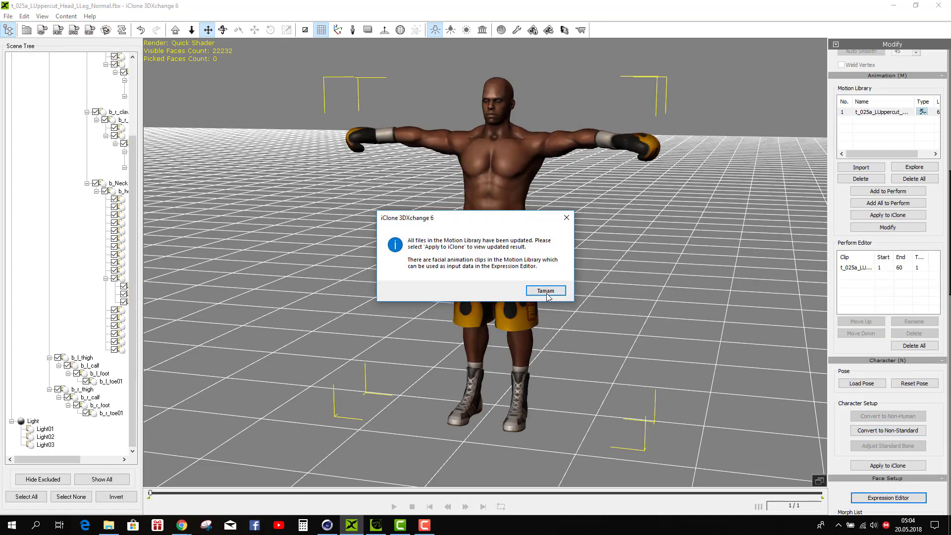
pyautogui.click(545, 290)
# Export only the uppercut animation as an iMotion for iClone 6 to D:\3d\characters\C4D\imotion, with geometry export turned off
pyautogui.click(223, 30)
pyautogui.moveTo(505, 273); pyautogui.dragTo(650, 281)
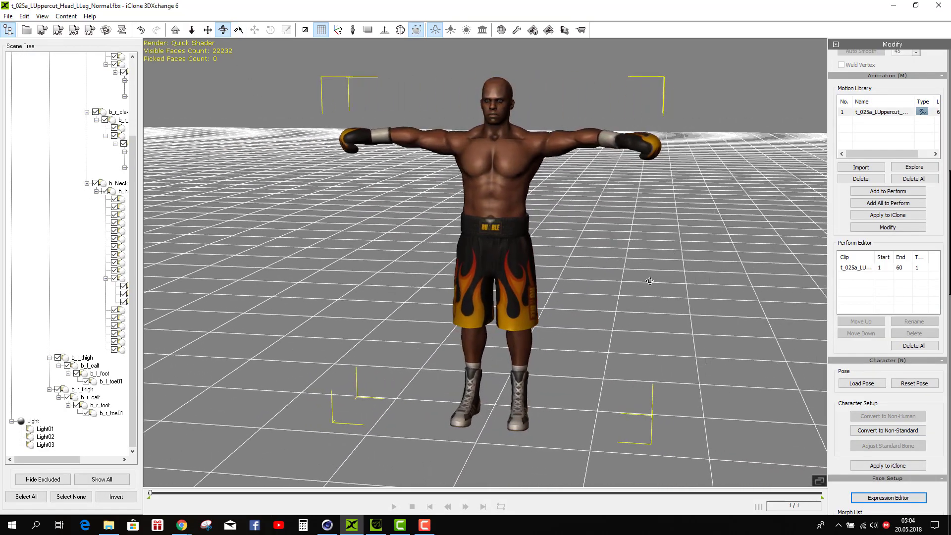
pyautogui.click(43, 32)
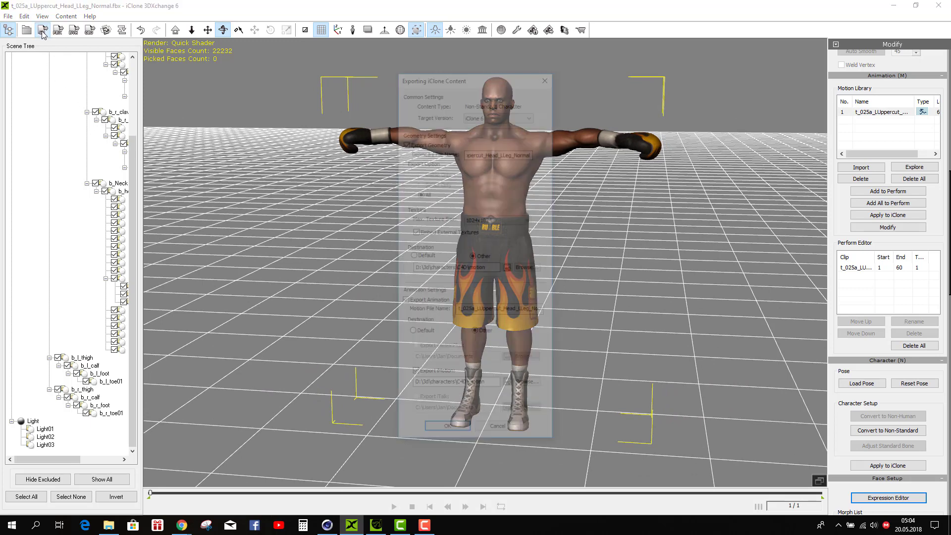
pyautogui.click(405, 143)
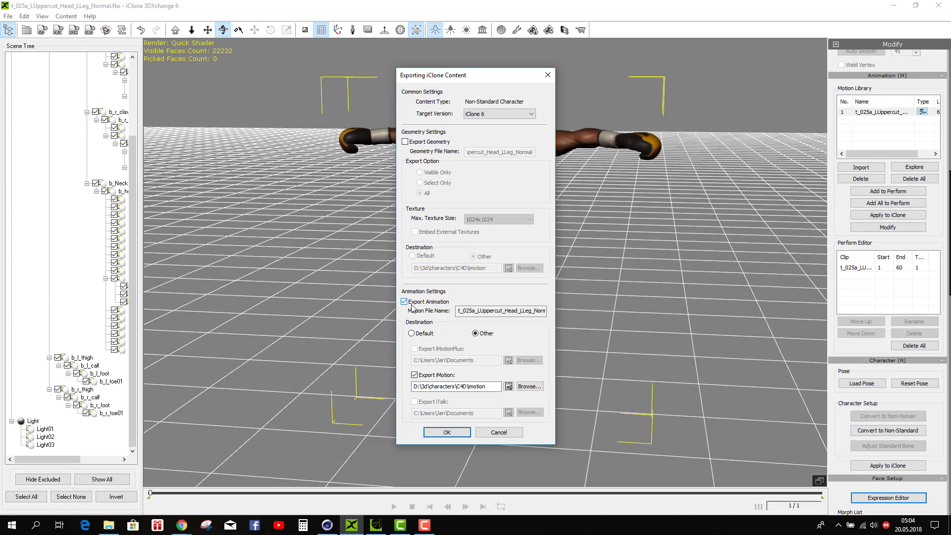
pyautogui.click(448, 433)
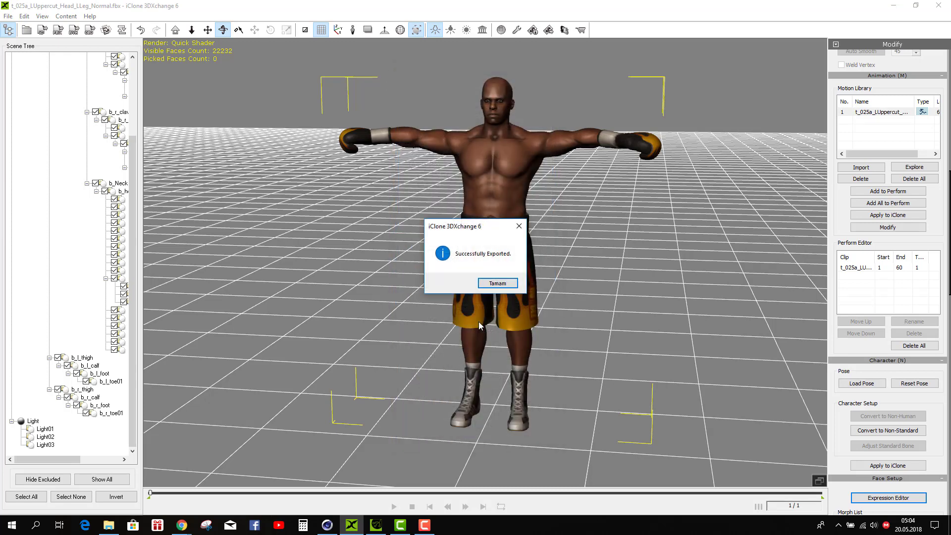
pyautogui.click(494, 280)
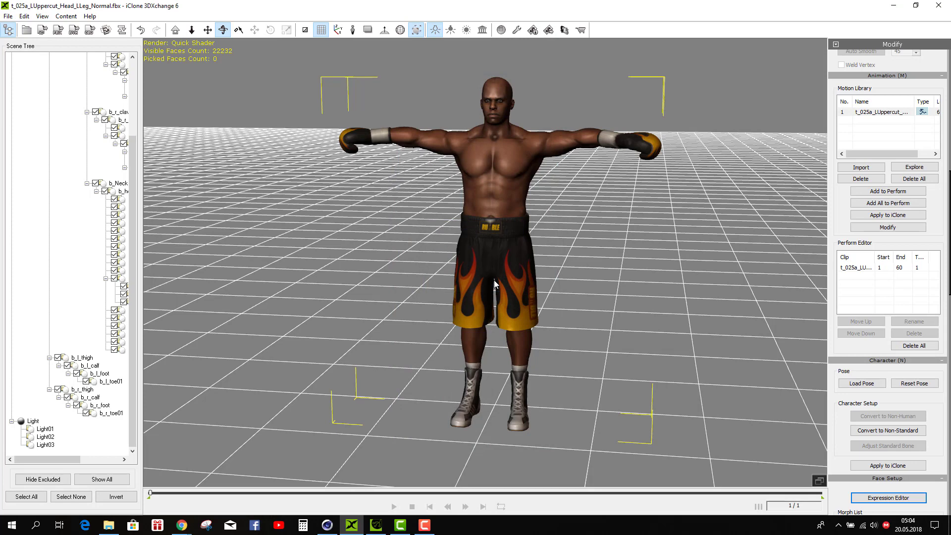
# Switch to iClone 6 and apply the t_025a_LUppercut_Head_LLeg_Normal_CINEMA_4D_Main motion from the imotion folder to the green-shorts boxer
pyautogui.hotkey('alt', 'Tab')
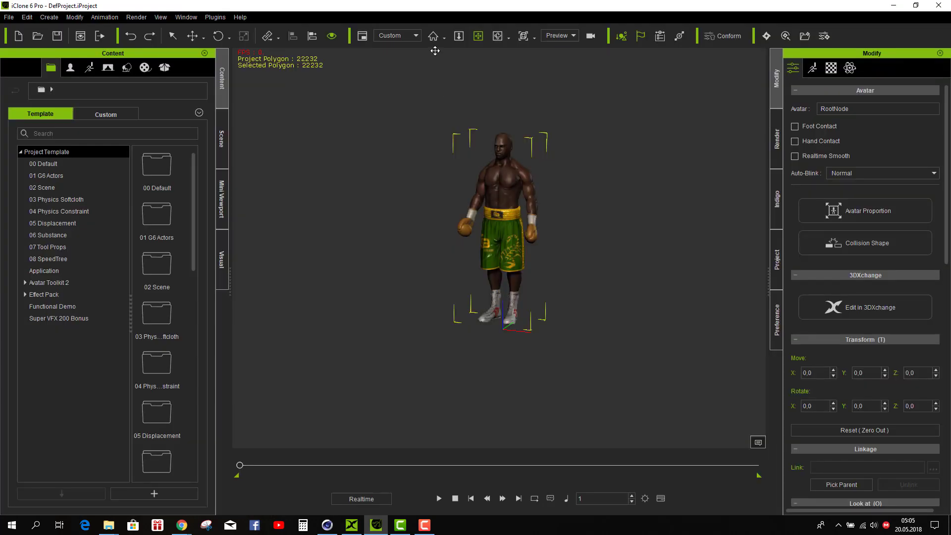
pyautogui.click(434, 36)
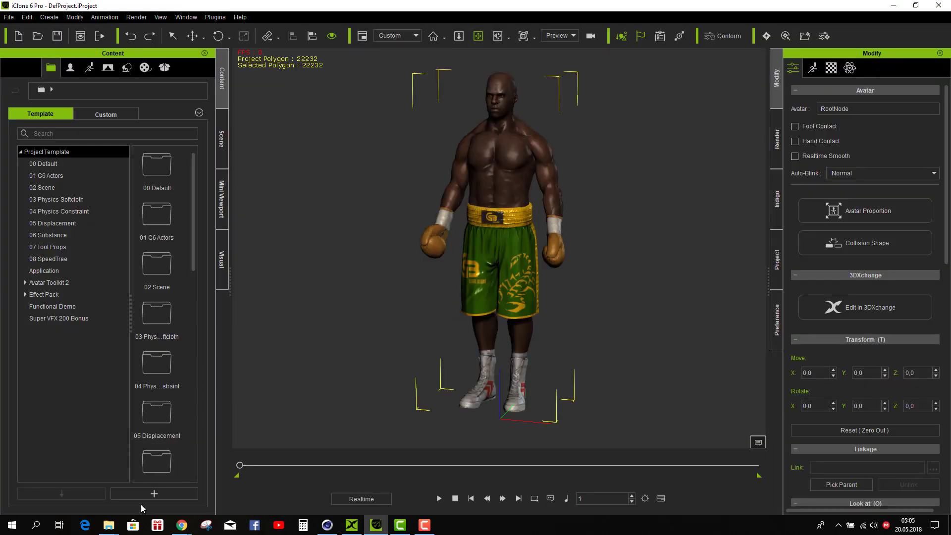
pyautogui.moveTo(109, 525)
pyautogui.click(151, 461)
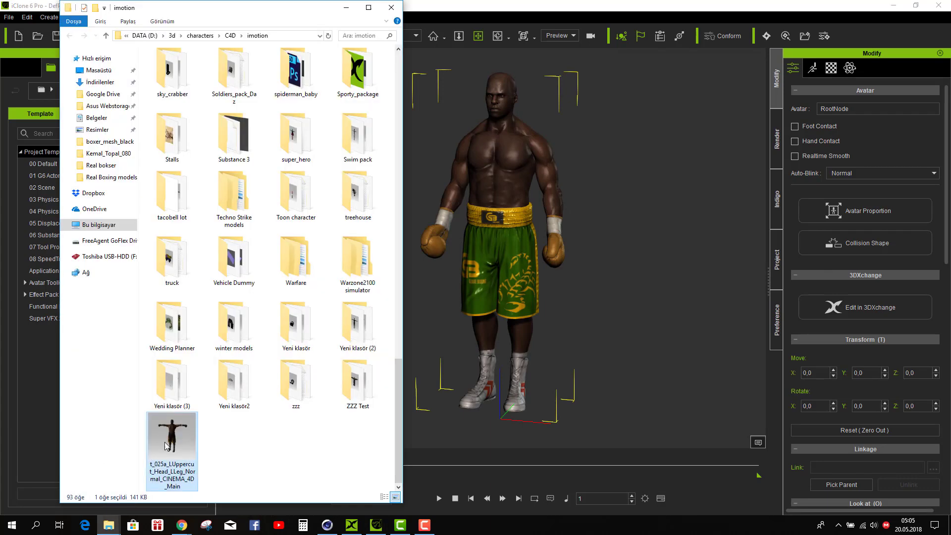
pyautogui.moveTo(165, 441); pyautogui.dragTo(440, 307)
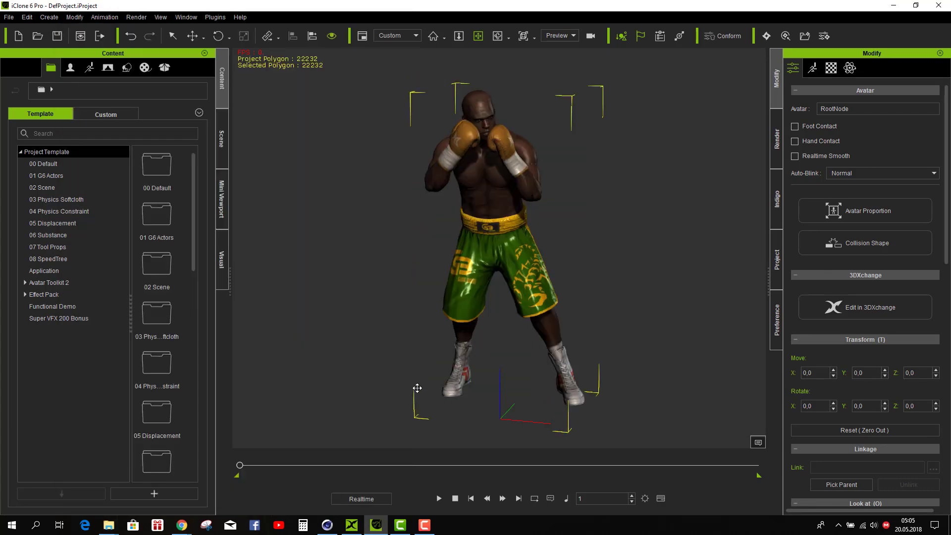
# Play the uppercut motion on the boxer, stop it and show its motion clip in the timeline
pyautogui.click(439, 499)
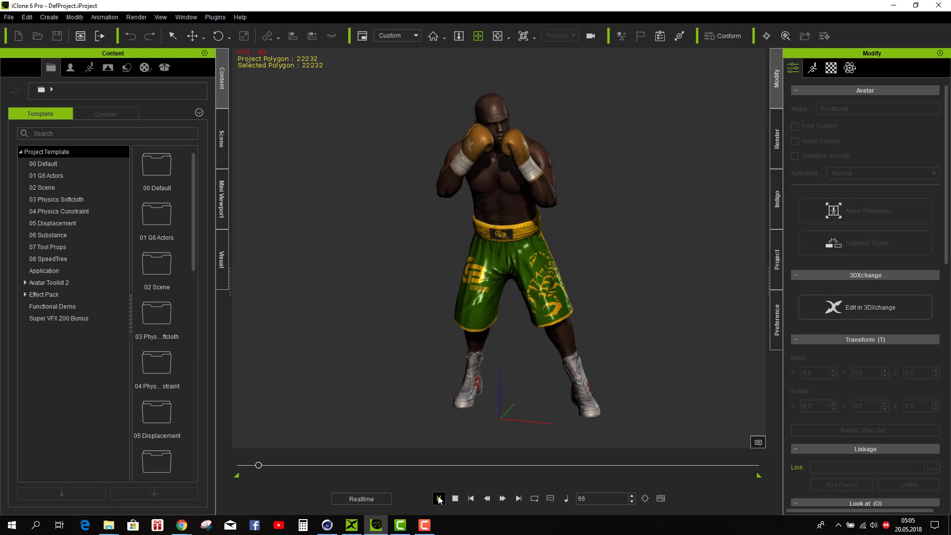
pyautogui.click(455, 498)
pyautogui.click(661, 498)
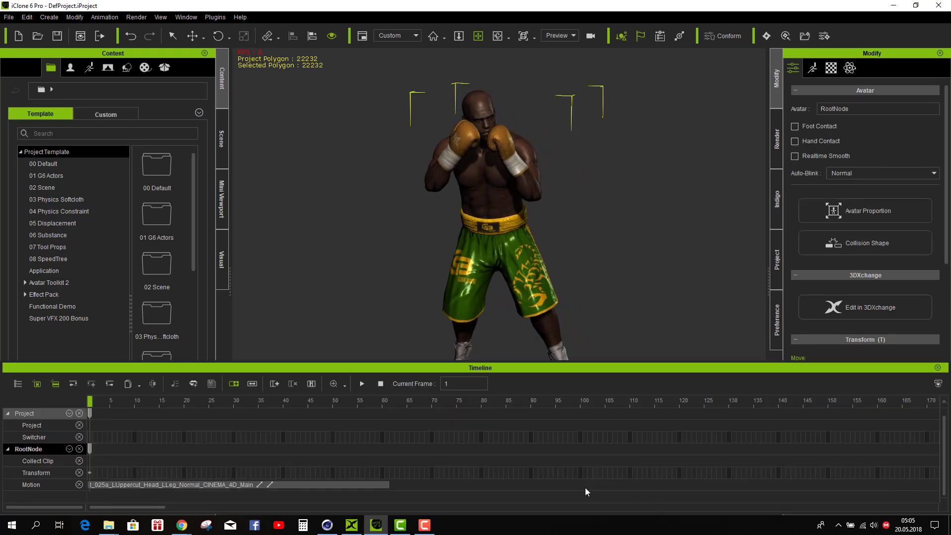
# Slow down the uppercut motion by stretching its clip in speed mode to about frame 243
pyautogui.scroll(-3, 403, 433)
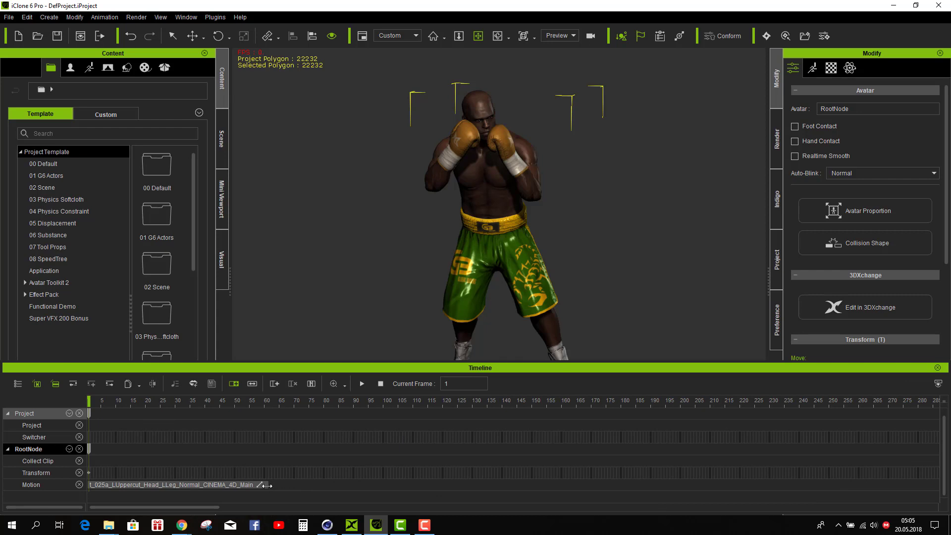
pyautogui.moveTo(266, 485)
pyautogui.mouseDown()
pyautogui.moveTo(594, 491)
pyautogui.moveTo(245, 495)
pyautogui.moveTo(269, 492)
pyautogui.mouseUp()
pyautogui.click(253, 384)
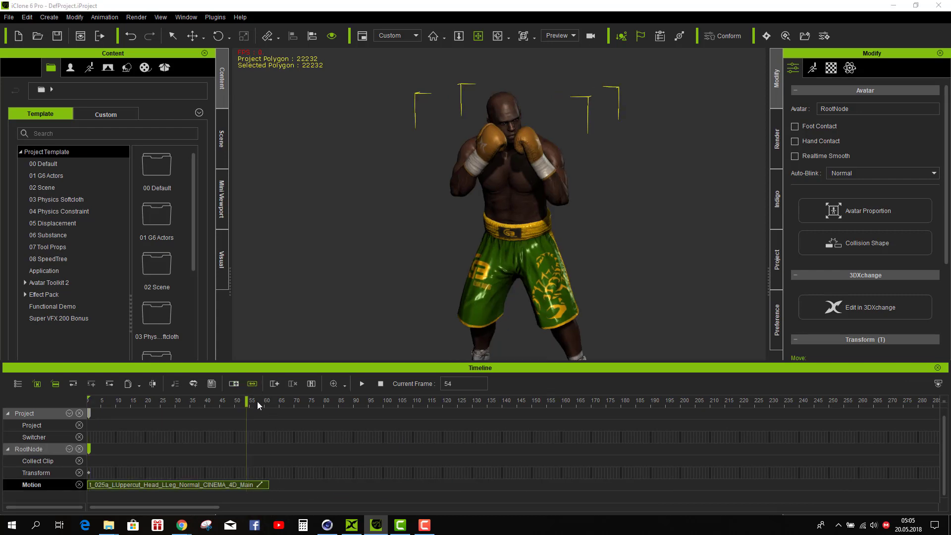
pyautogui.moveTo(269, 485); pyautogui.dragTo(846, 419)
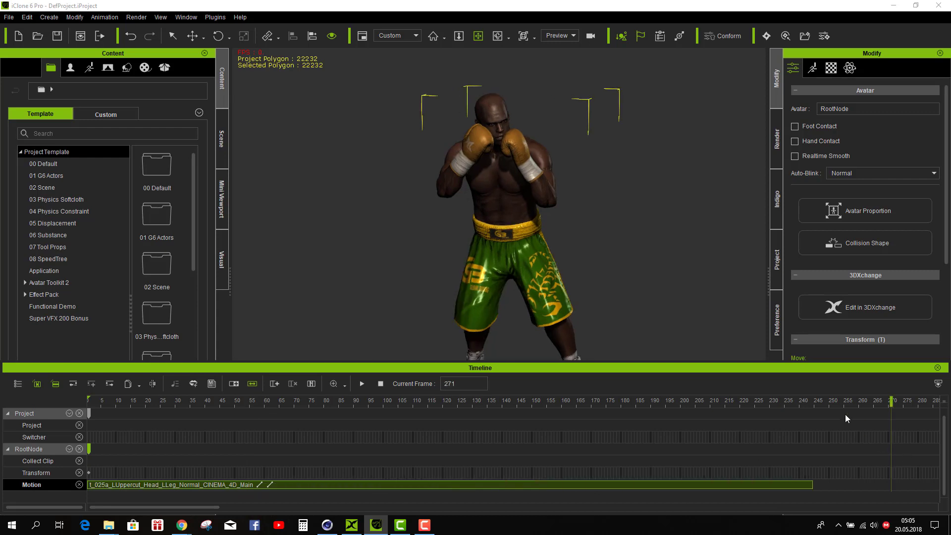
# Play the slowed uppercut motion with the timeline closed, stop it and undo the clip stretch
pyautogui.click(938, 384)
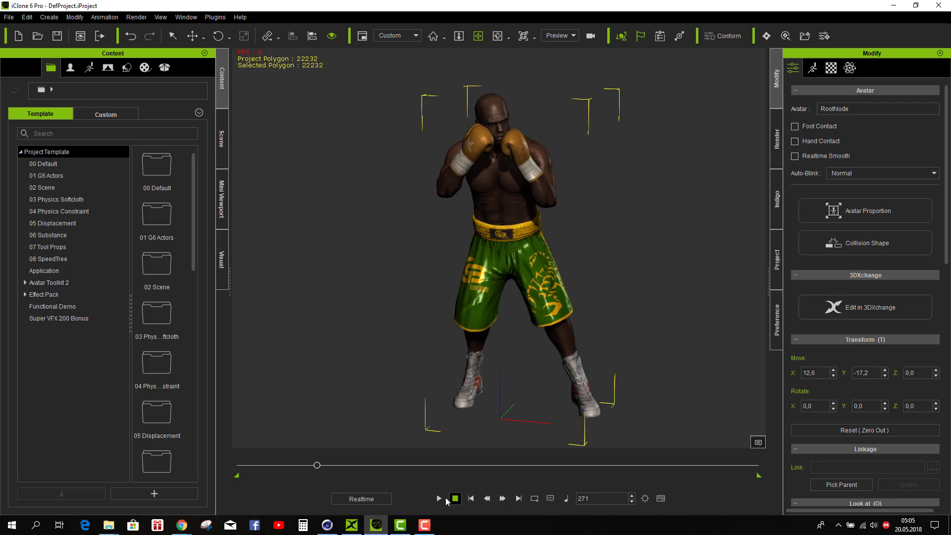
pyautogui.click(439, 499)
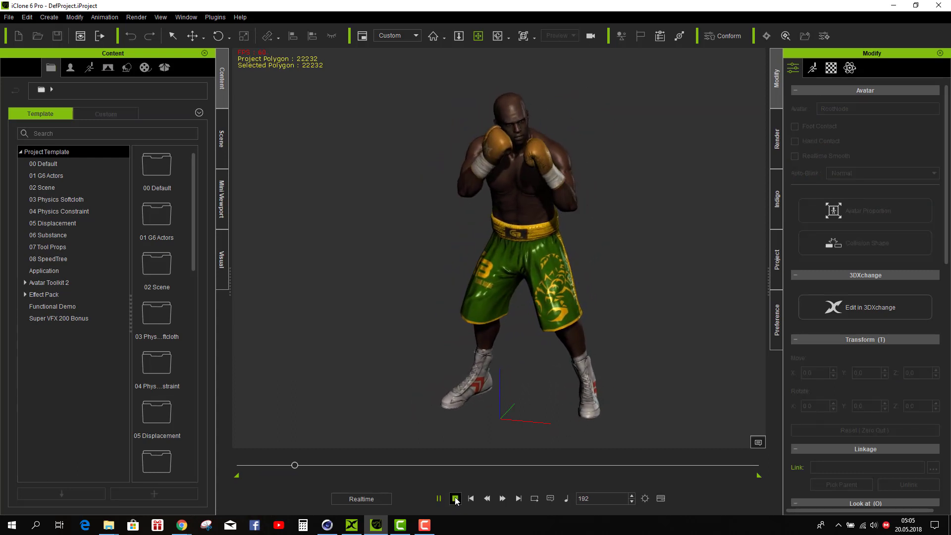
pyautogui.click(455, 499)
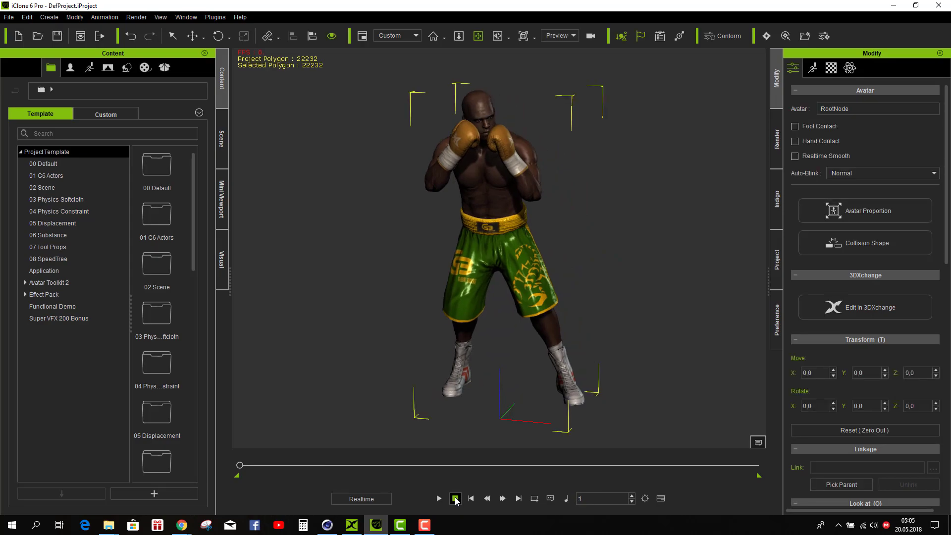
pyautogui.click(130, 36)
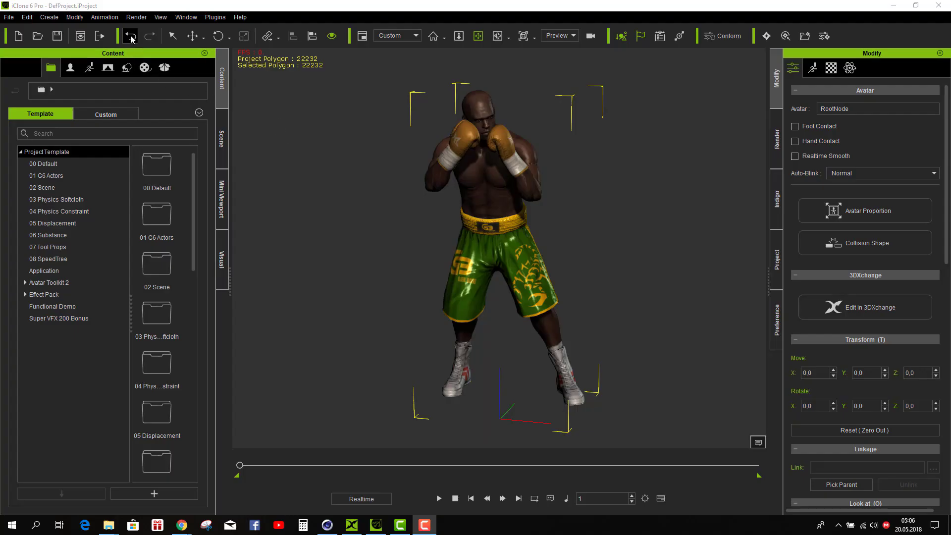
# Loop the uppercut clip in the timeline to past frame 285, then play the repeated motion and stop it
pyautogui.click(661, 498)
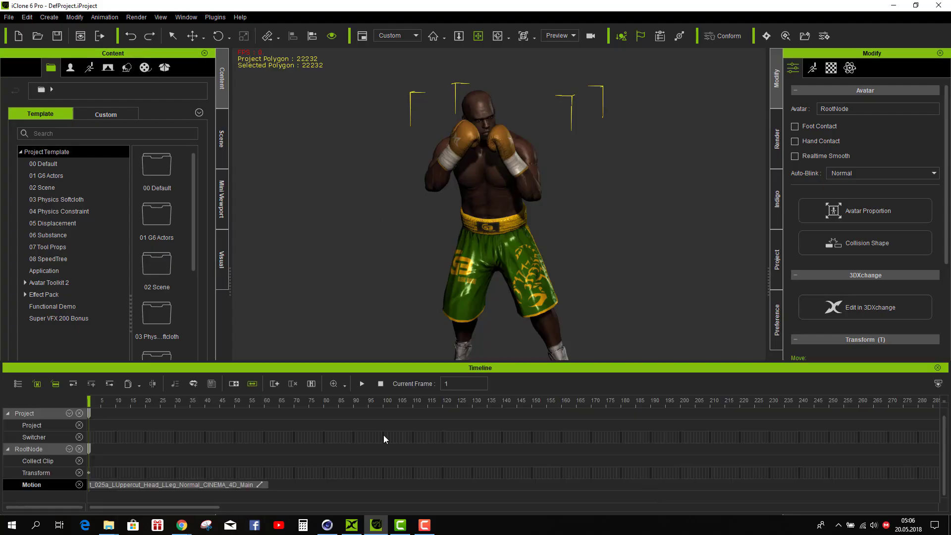
pyautogui.click(234, 385)
pyautogui.moveTo(268, 484); pyautogui.dragTo(939, 485)
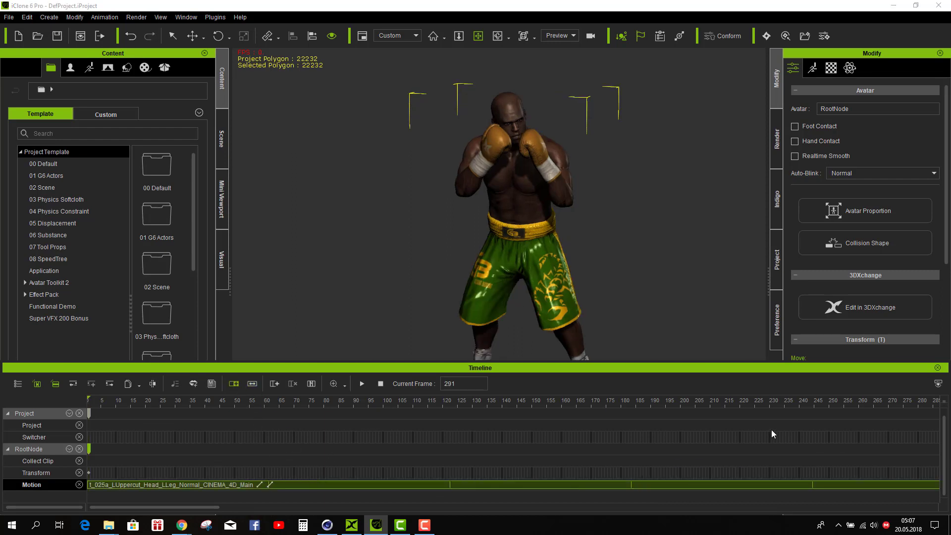
pyautogui.click(938, 368)
pyautogui.click(440, 499)
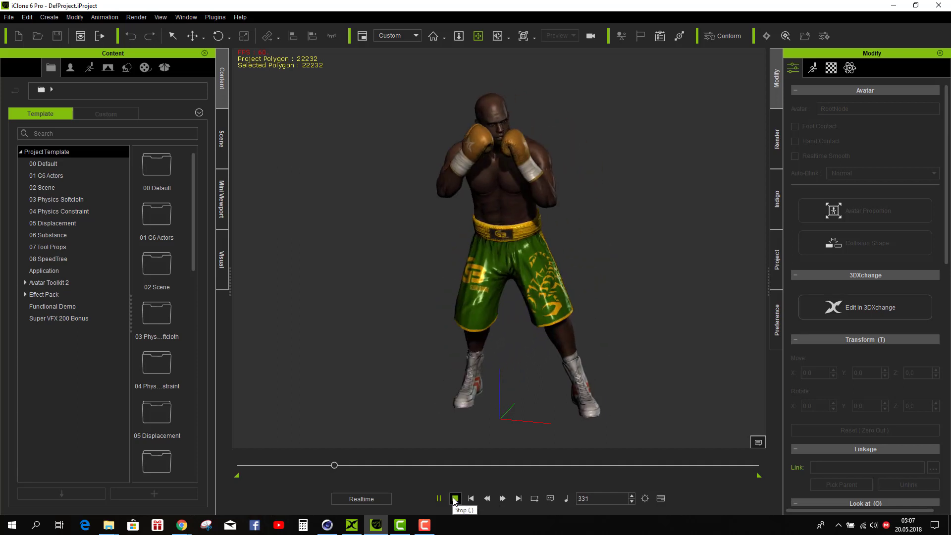
pyautogui.click(455, 499)
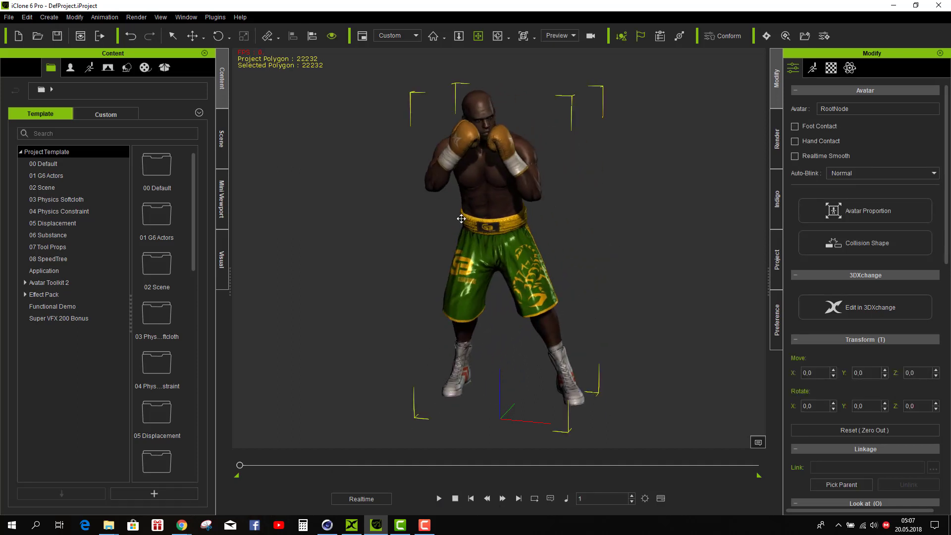
# Rotate the boxer about 3.9 degrees around Y, preview the looping uppercut from the new angle and undo the change
pyautogui.scroll(2, 460, 218)
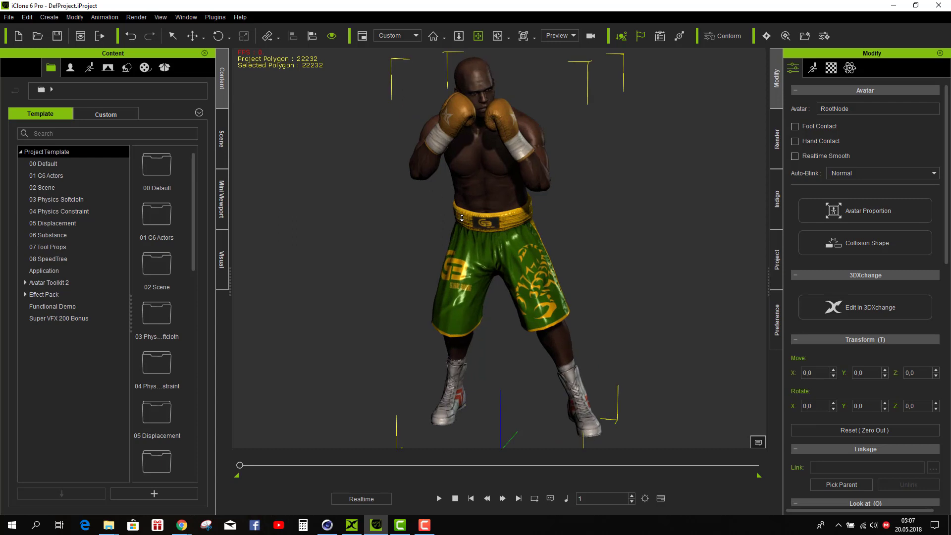
pyautogui.click(218, 36)
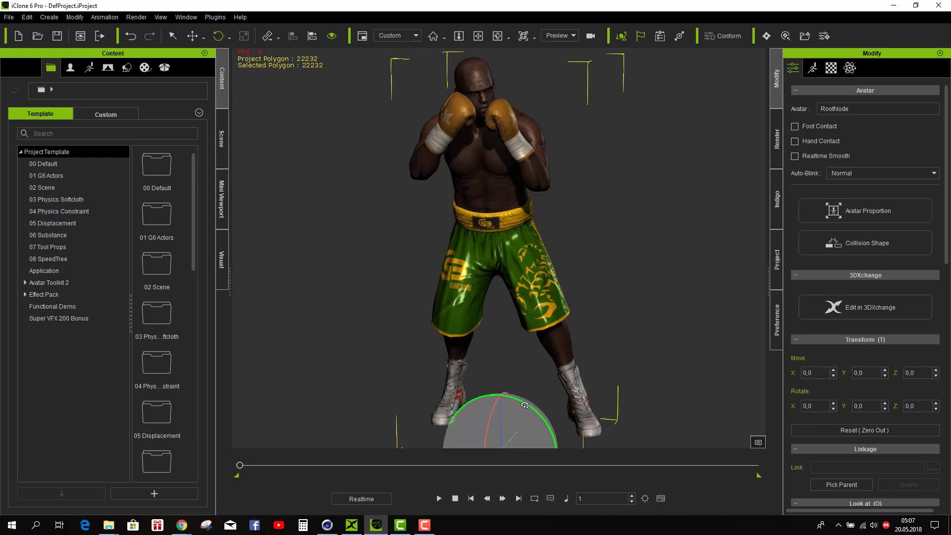
pyautogui.moveTo(524, 405); pyautogui.dragTo(525, 408)
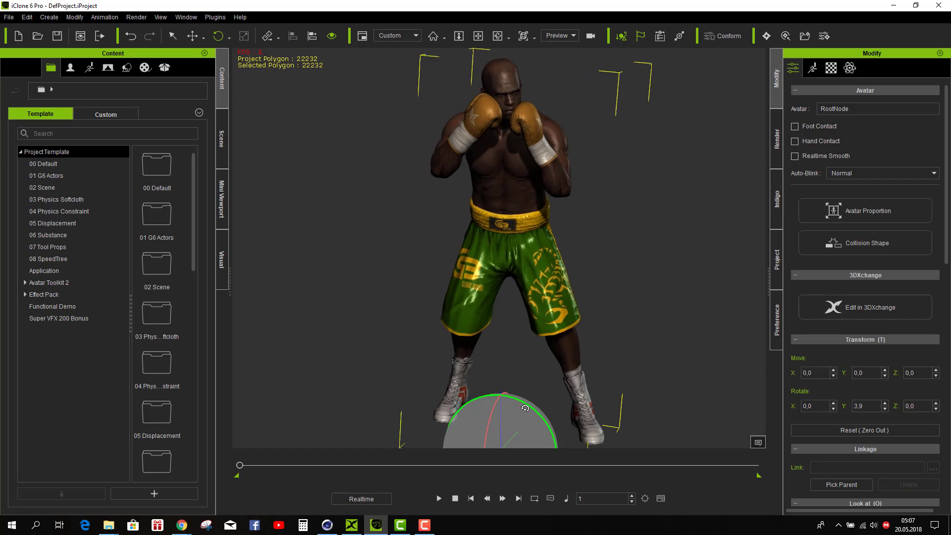
pyautogui.click(439, 498)
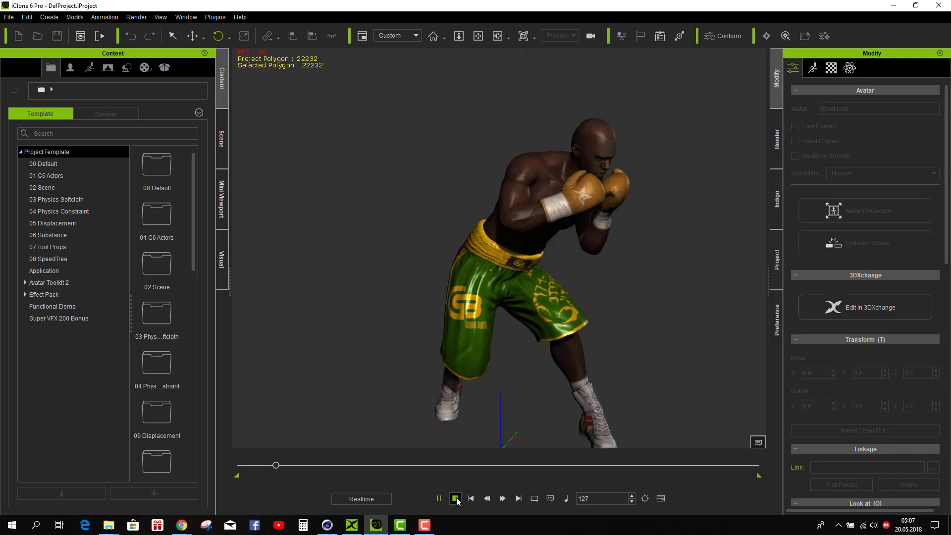
pyautogui.click(455, 498)
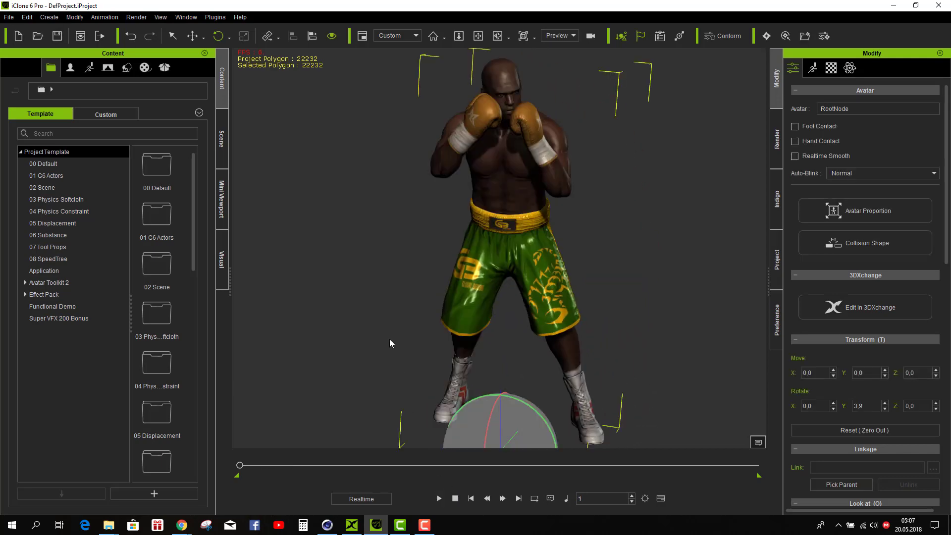
pyautogui.hotkey('ctrl', 'z')
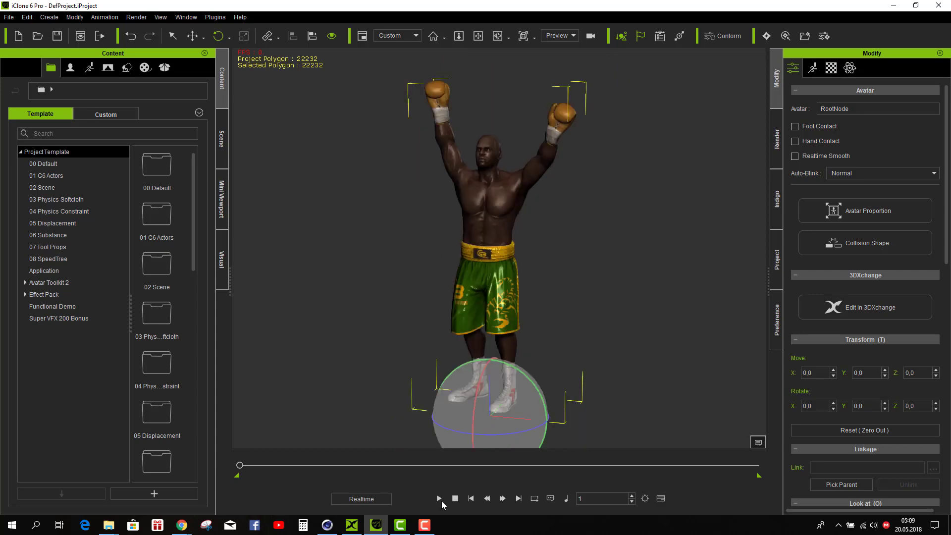
# Play the static winner loop motion on the boxer, stop it and show its clip in the timeline
pyautogui.click(439, 498)
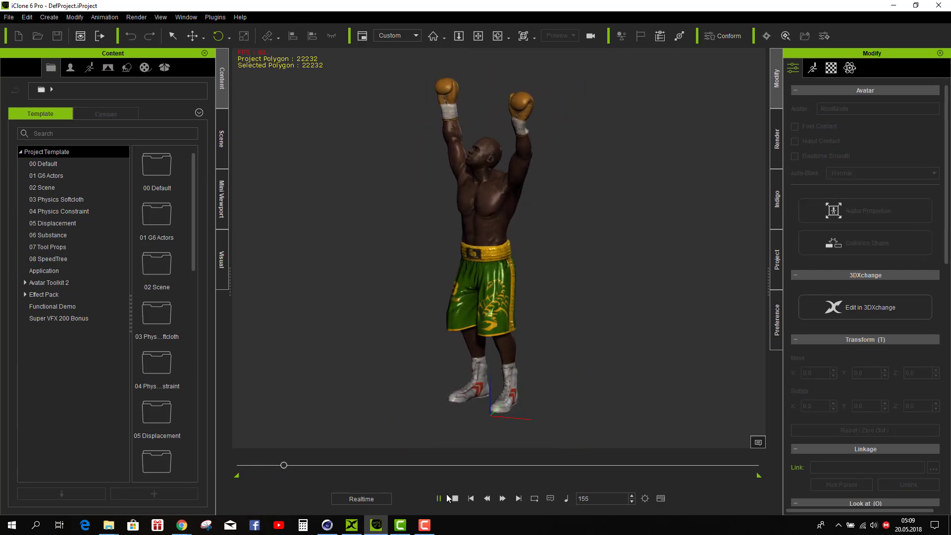
pyautogui.click(456, 499)
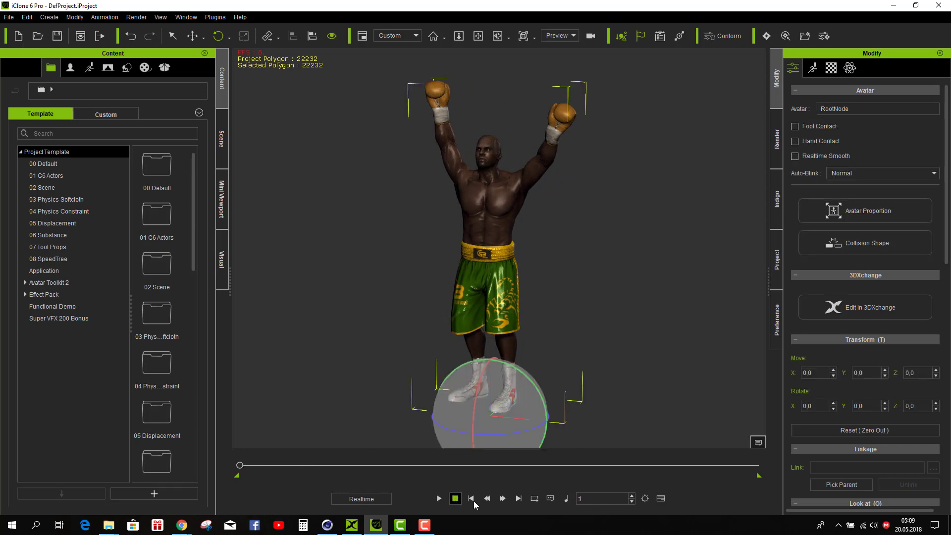
pyautogui.click(661, 499)
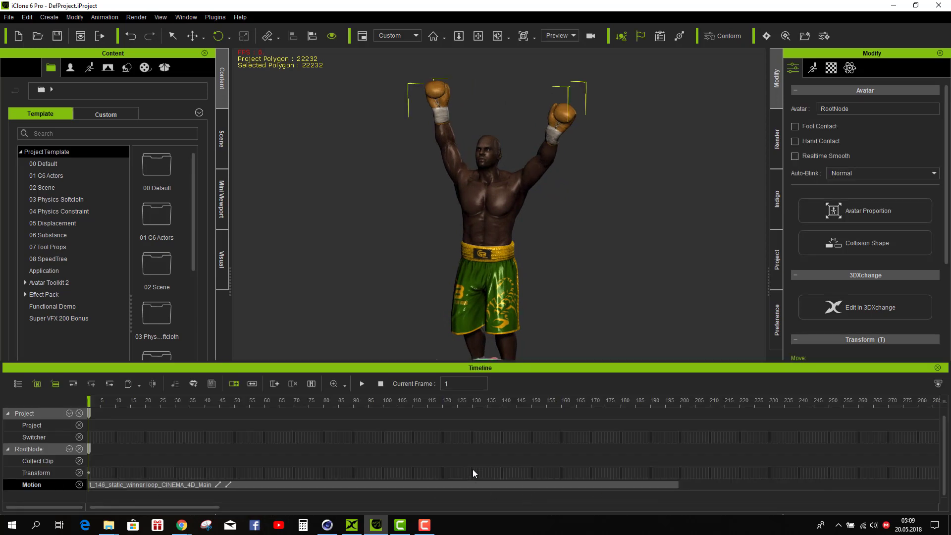
# Speed up the static winner motion by shortening its clip to about frame 49, and preview it
pyautogui.click(253, 384)
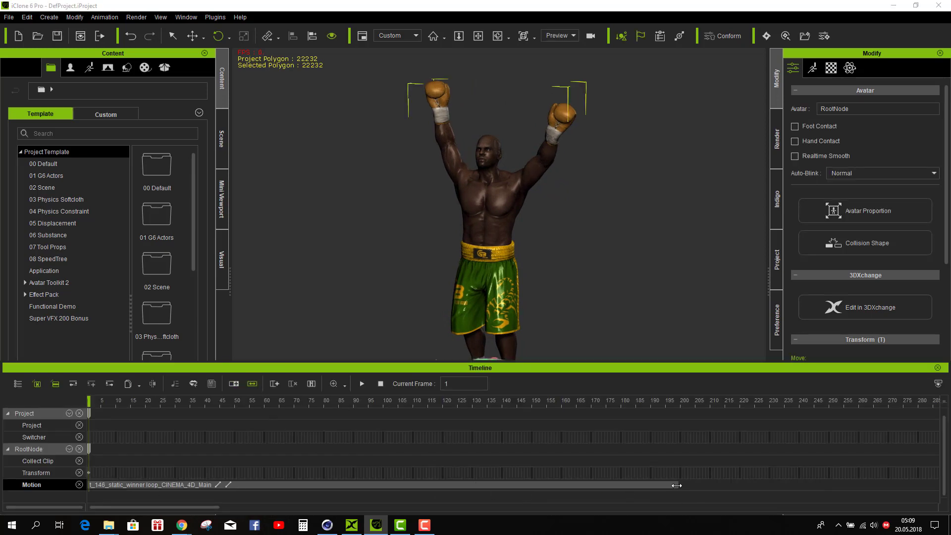
pyautogui.moveTo(677, 486); pyautogui.dragTo(228, 486)
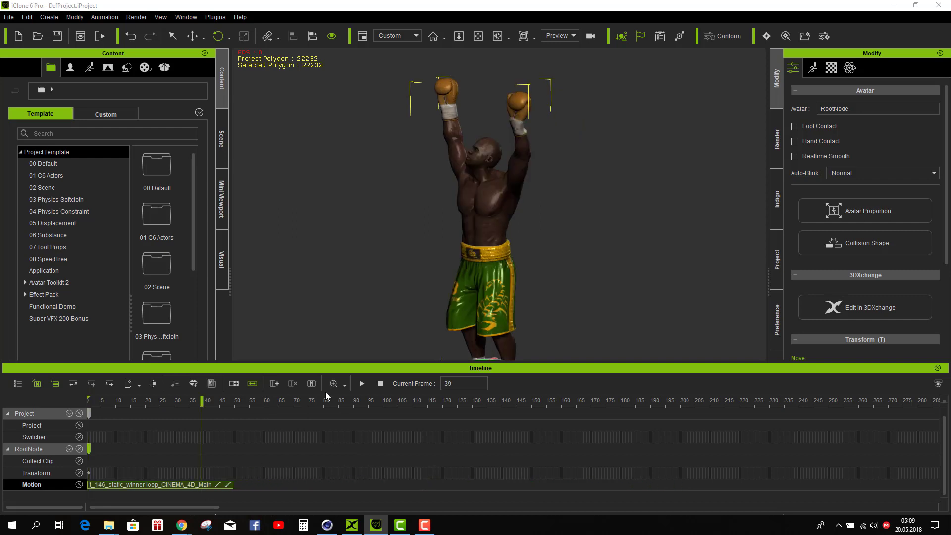
pyautogui.click(362, 384)
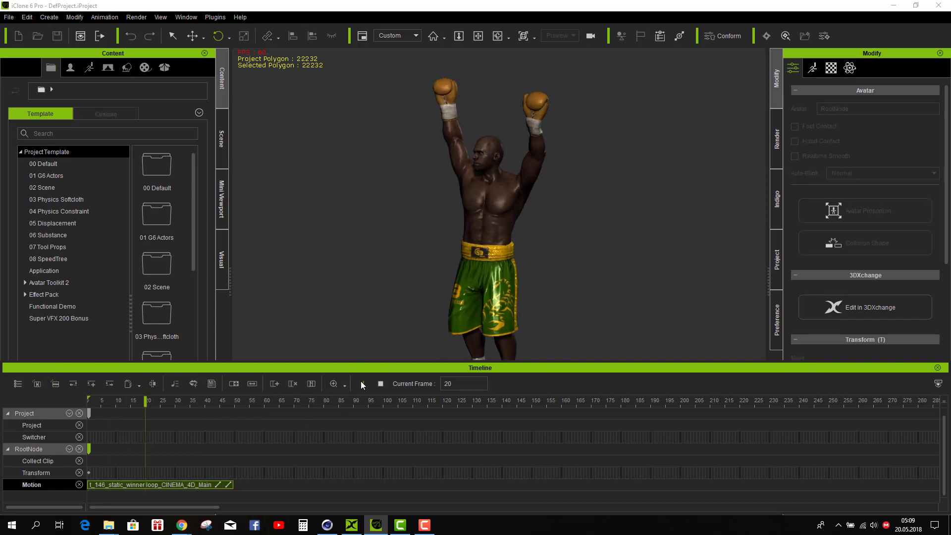
pyautogui.click(380, 385)
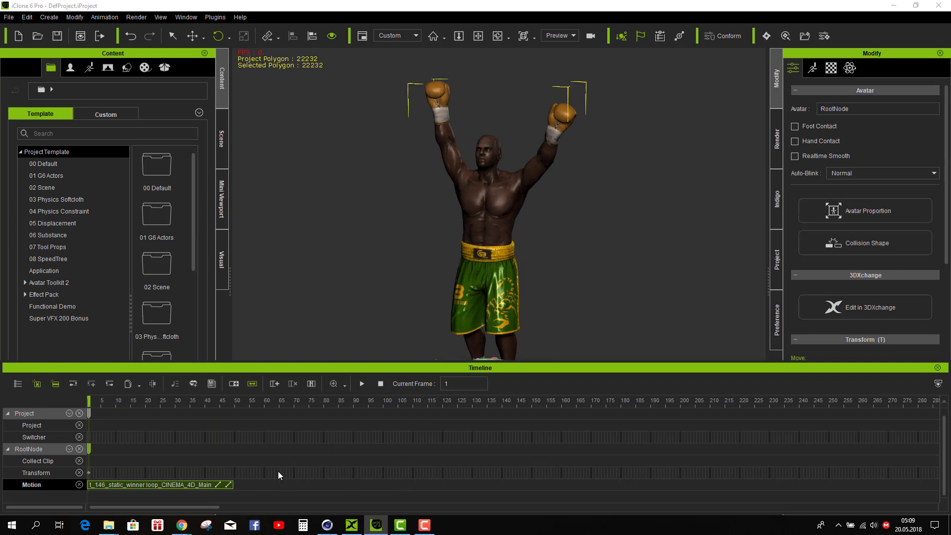
# Stretch the static winner clip to about frame 120 in speed mode and preview the motion
pyautogui.moveTo(236, 485); pyautogui.dragTo(444, 485)
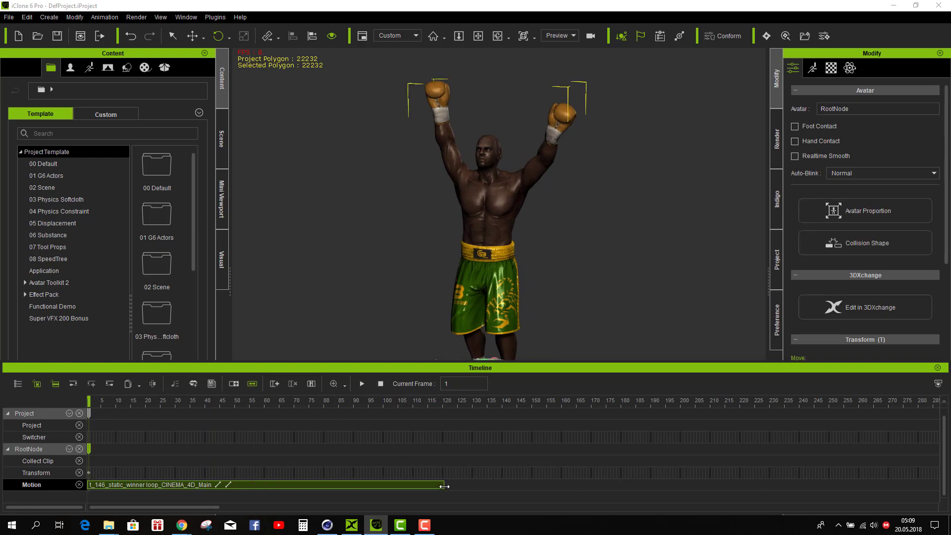
pyautogui.click(381, 384)
pyautogui.click(362, 384)
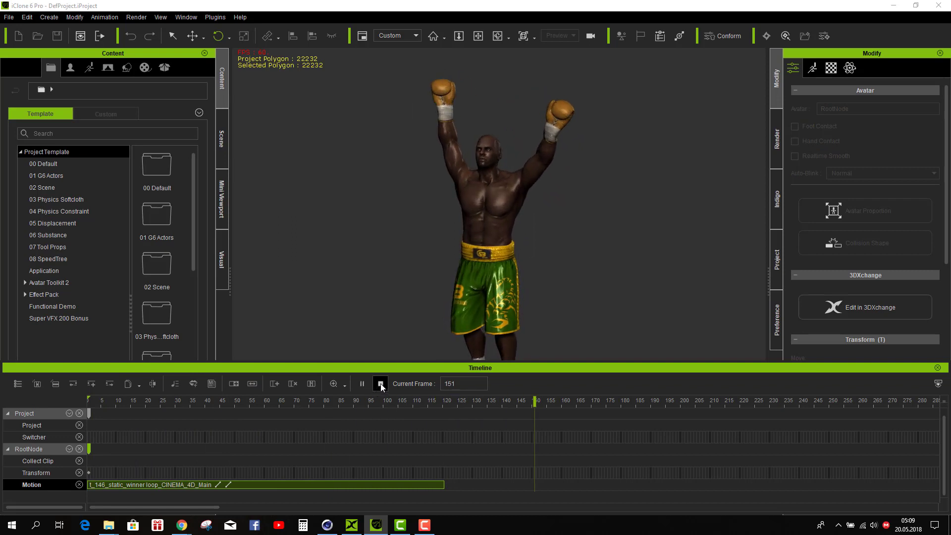
pyautogui.click(380, 384)
# Slow the static winner motion further by stretching its clip past frame 285, and preview it
pyautogui.moveTo(466, 487); pyautogui.dragTo(940, 487)
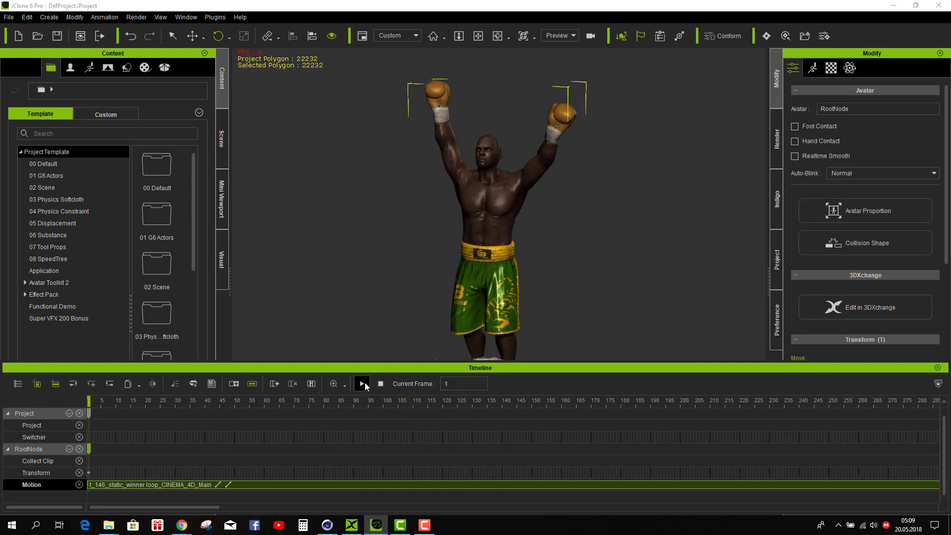
pyautogui.click(364, 382)
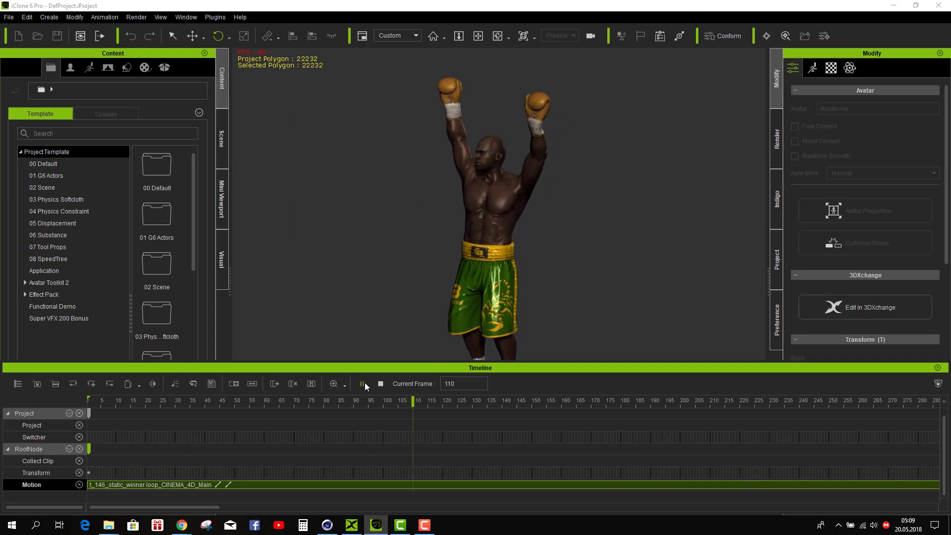
pyautogui.click(380, 384)
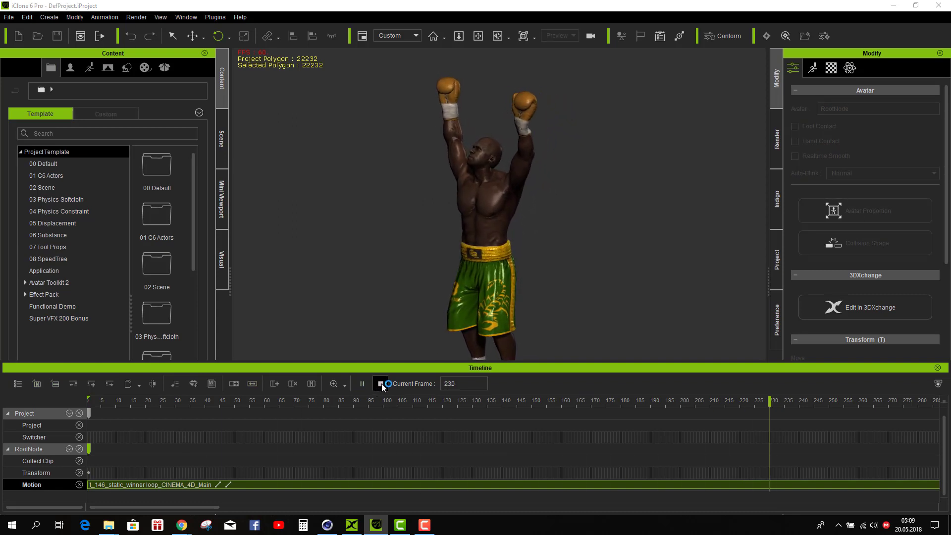
pyautogui.click(382, 384)
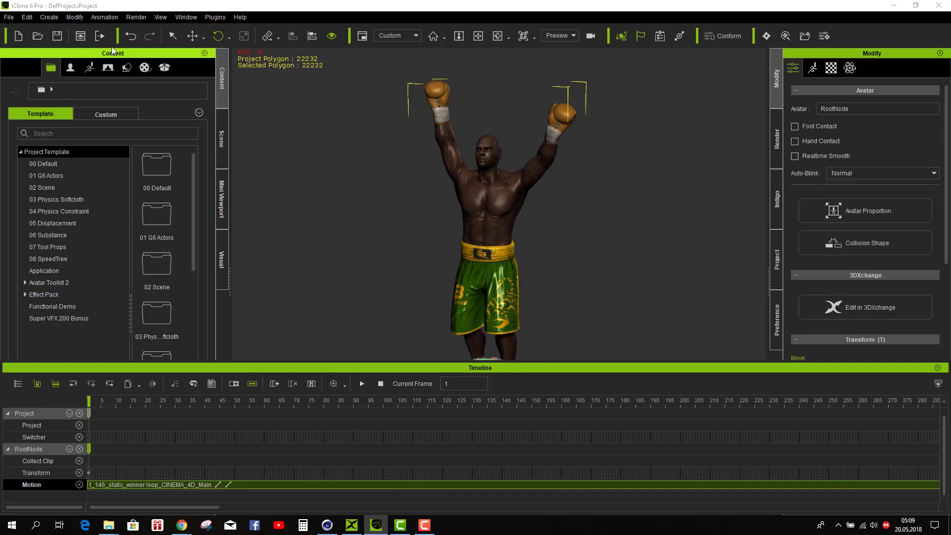
# Undo all the speed changes made to the static winner clip, restoring its original length
pyautogui.click(131, 37)
pyautogui.click(131, 37)
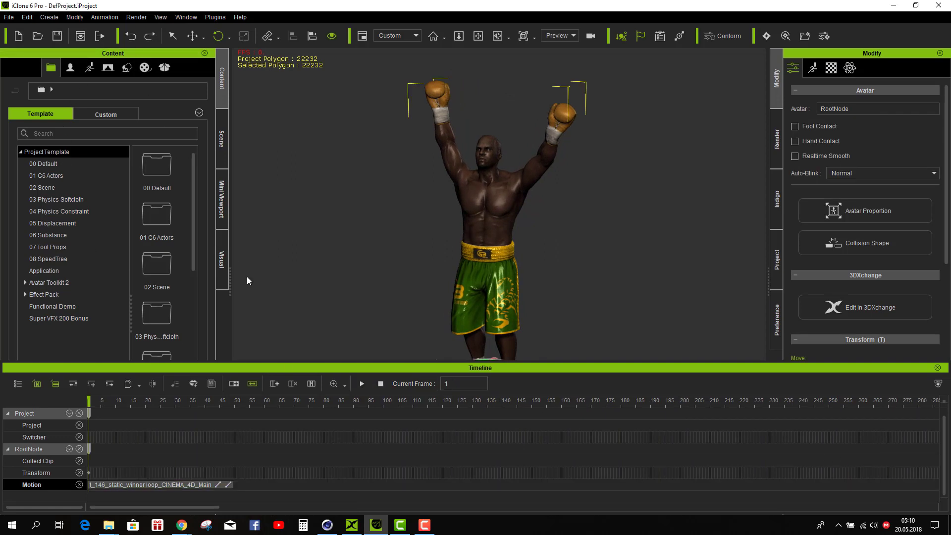
pyautogui.click(149, 36)
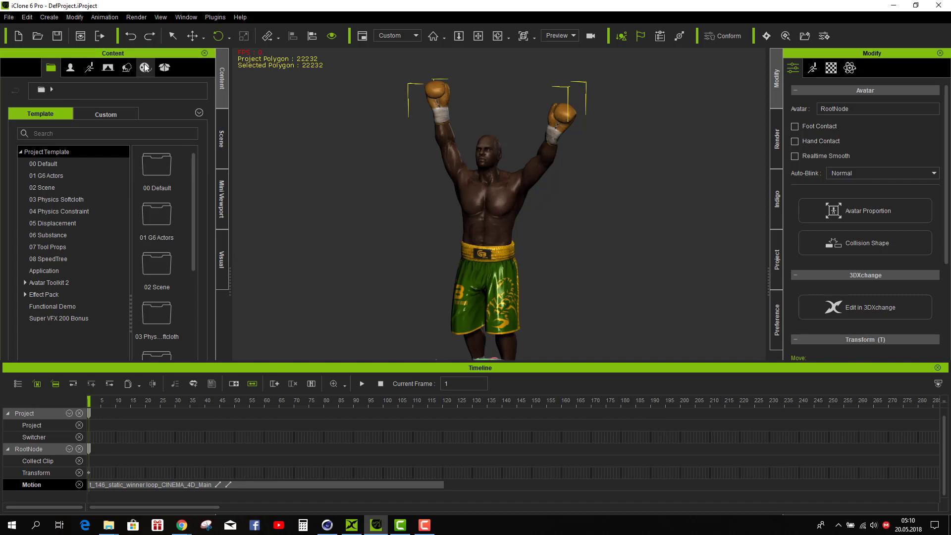
pyautogui.click(131, 37)
pyautogui.click(131, 36)
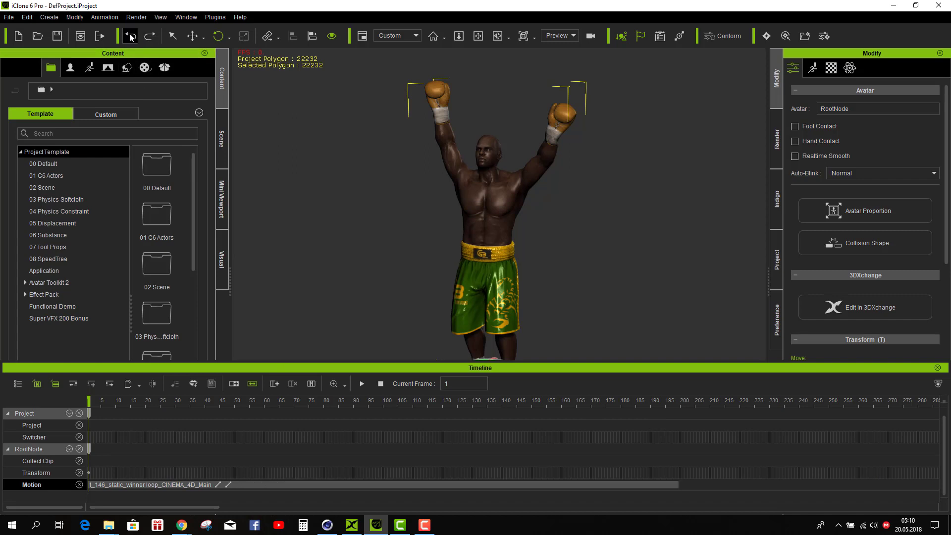
# Close the timeline, leave the rotate tool for the selection tool and deselect the boxer
pyautogui.click(937, 368)
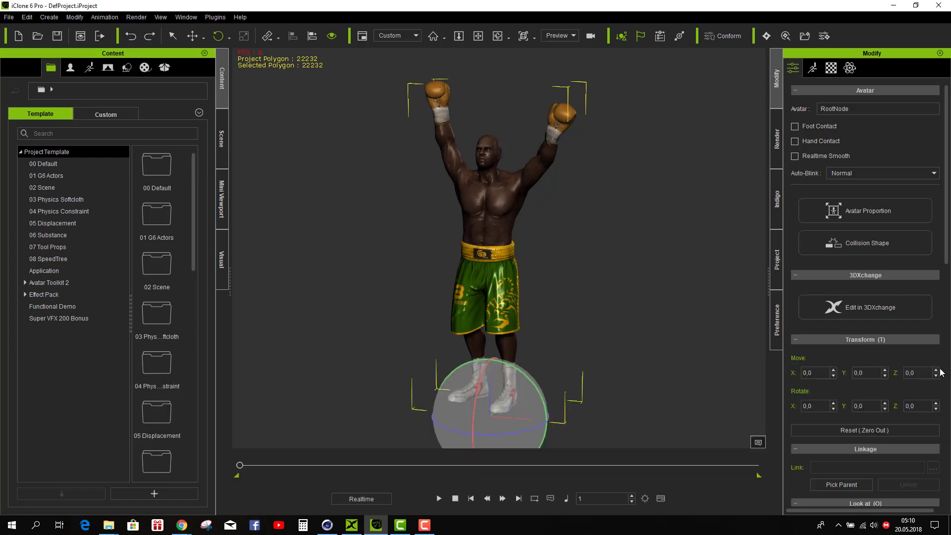
pyautogui.click(172, 36)
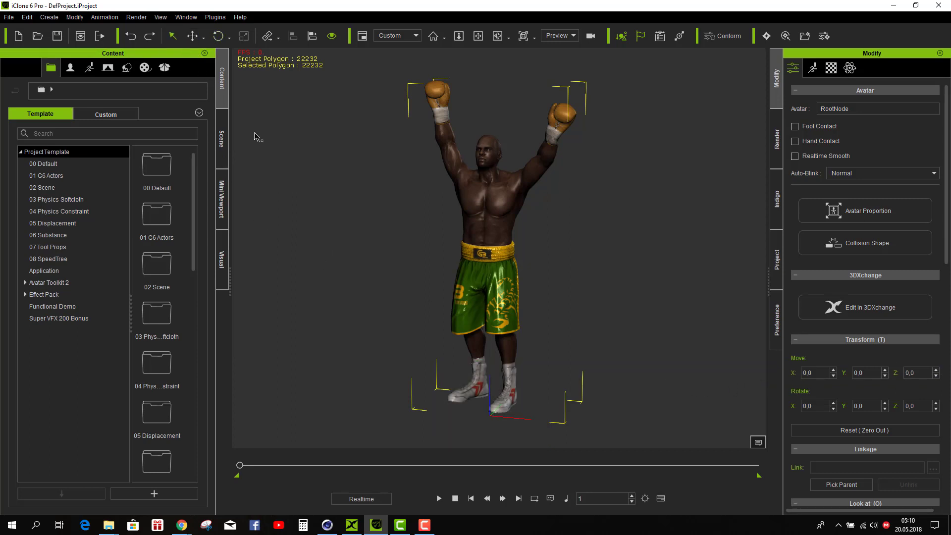
pyautogui.click(325, 284)
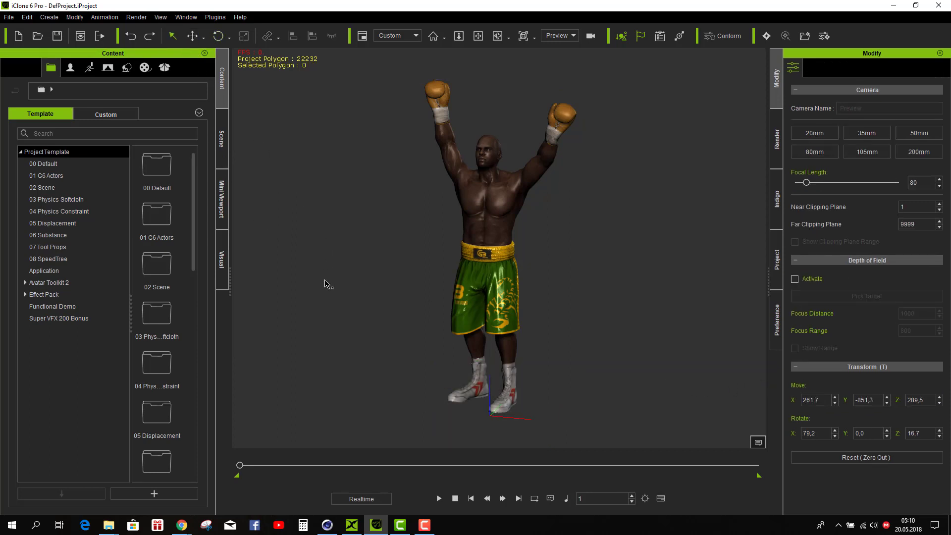